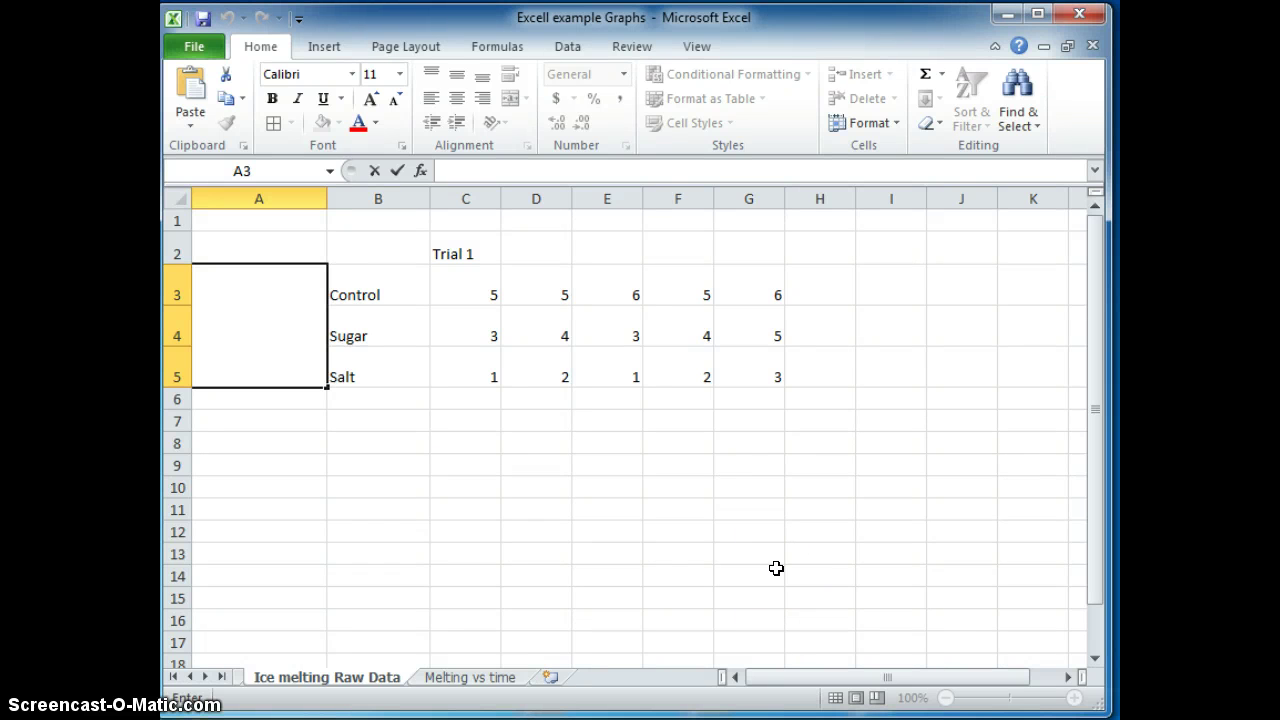
# - Re-merge A3:A5 with Merge & Center and centre its content vertically
pyautogui.click(748, 560)
pyautogui.click(522, 545)
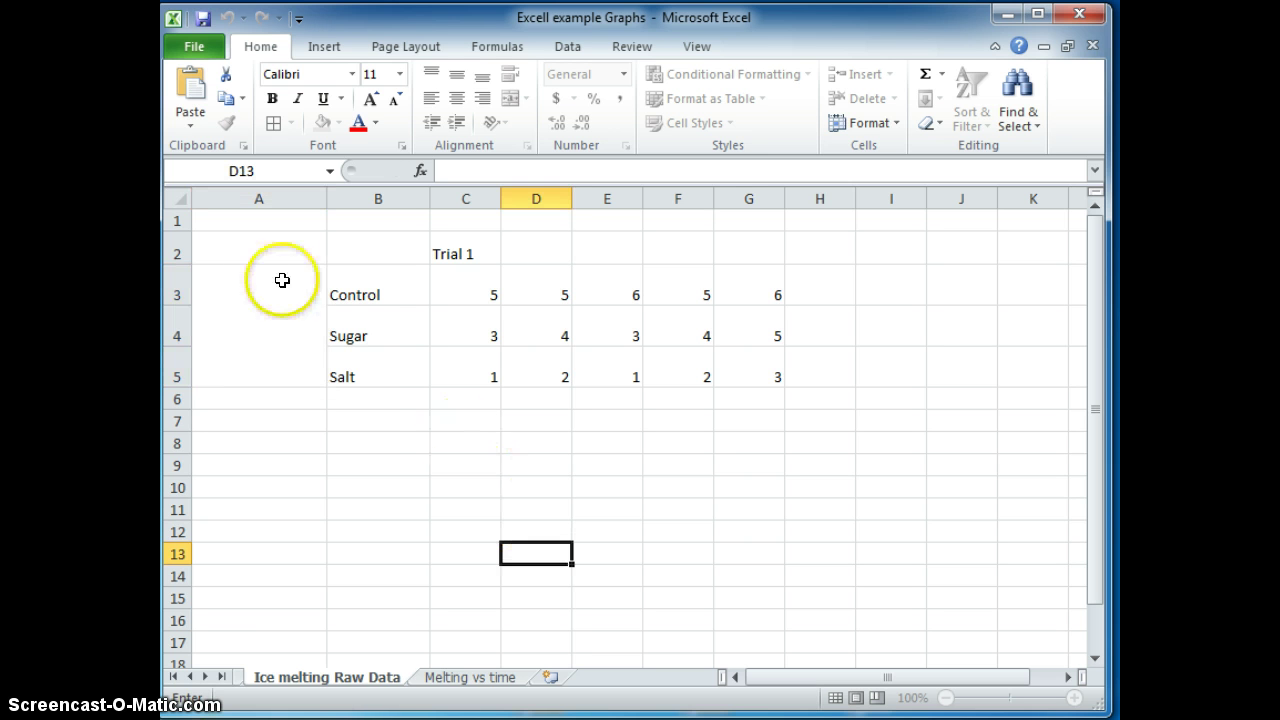
pyautogui.click(381, 290)
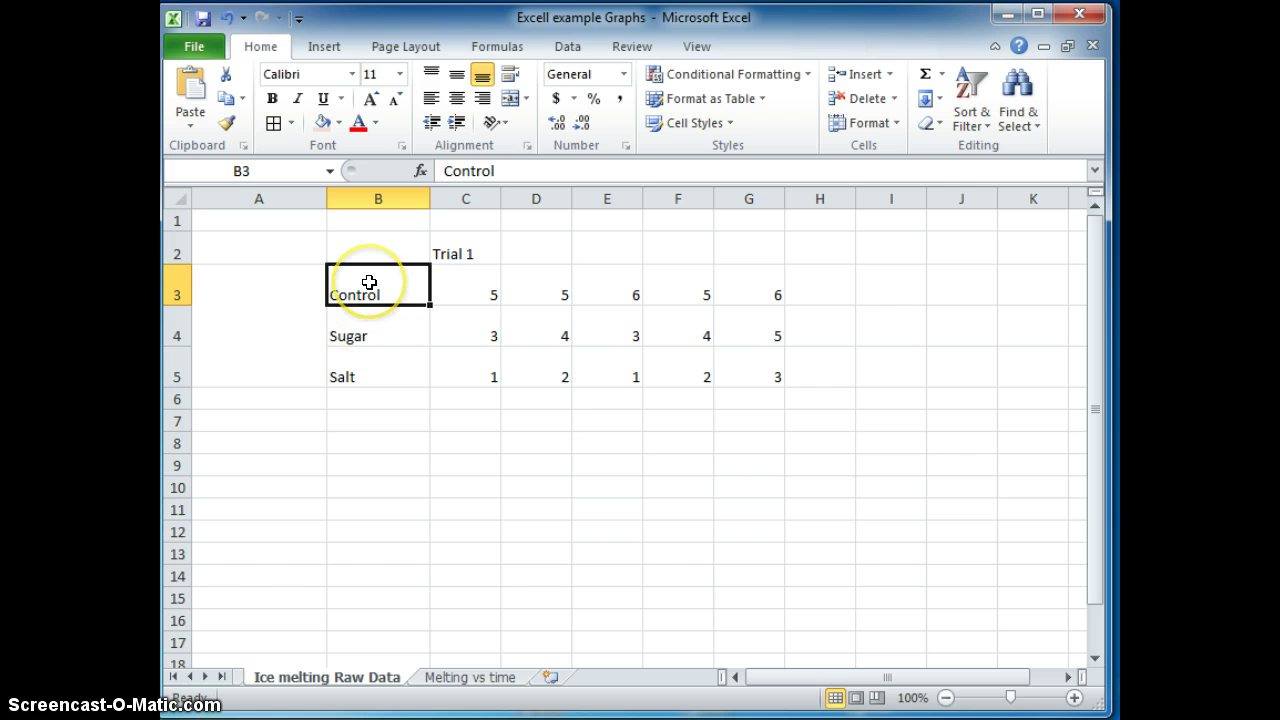
pyautogui.click(367, 328)
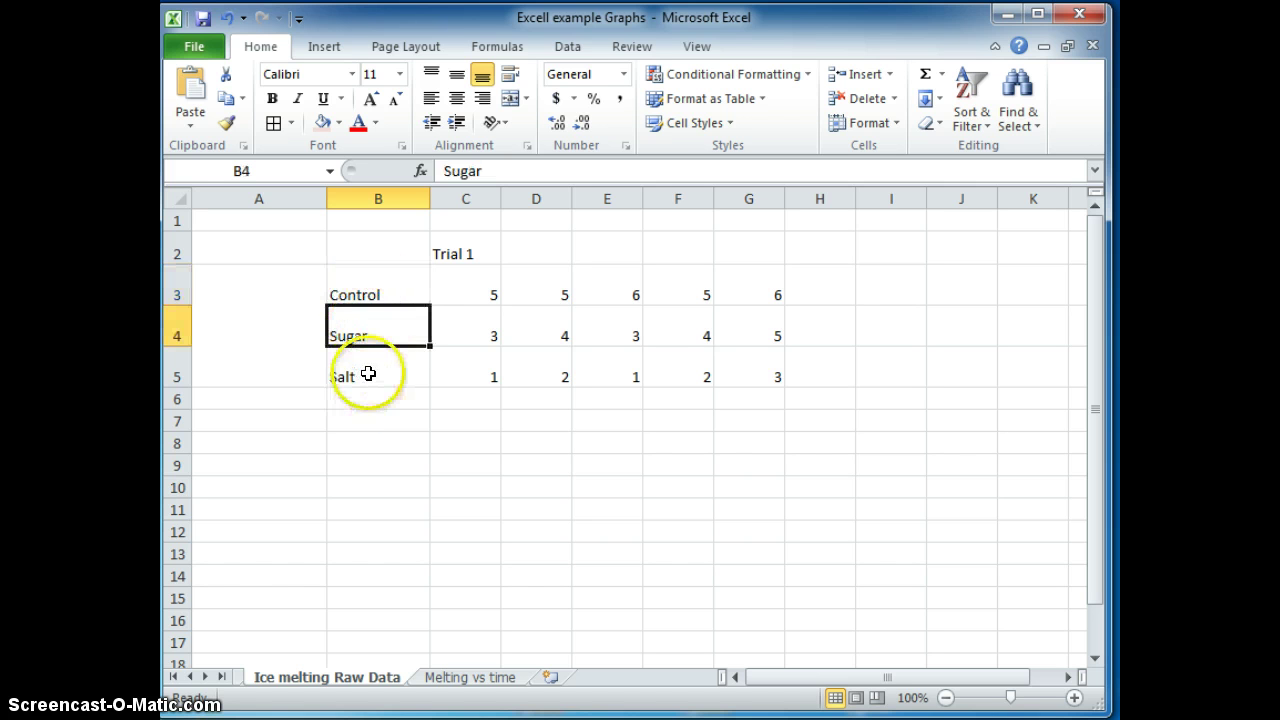
pyautogui.click(368, 373)
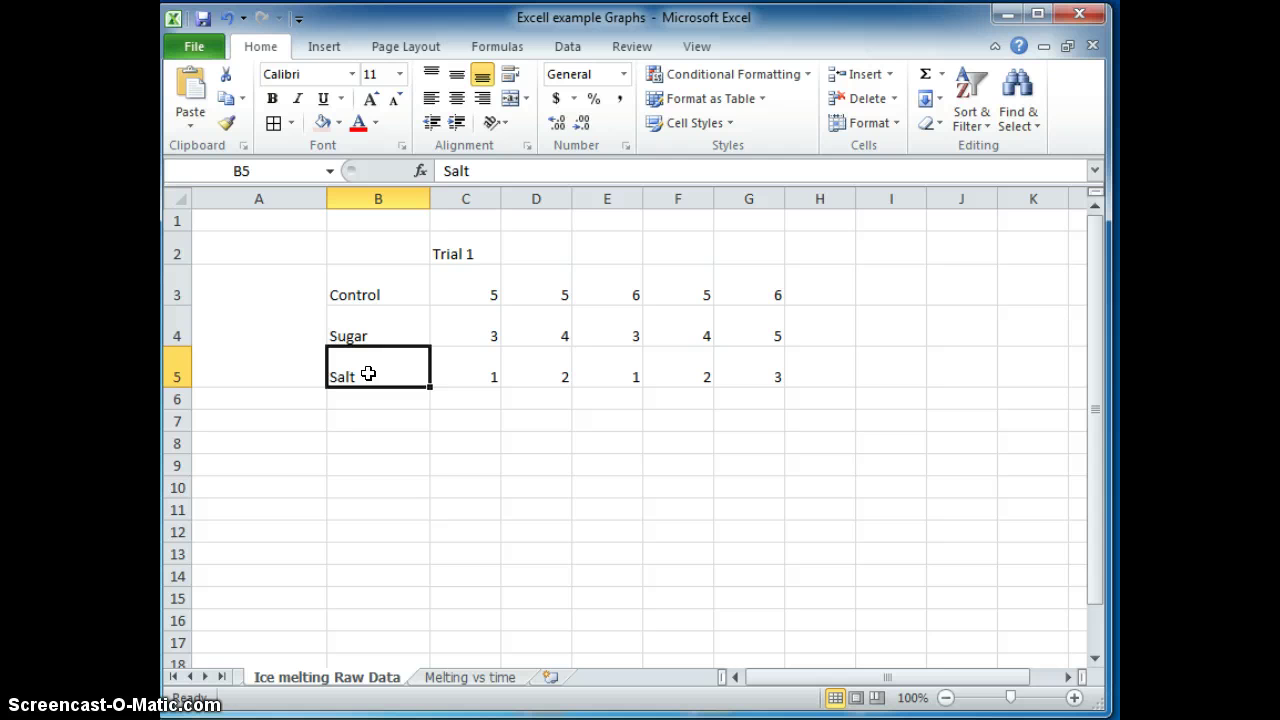
pyautogui.click(271, 354)
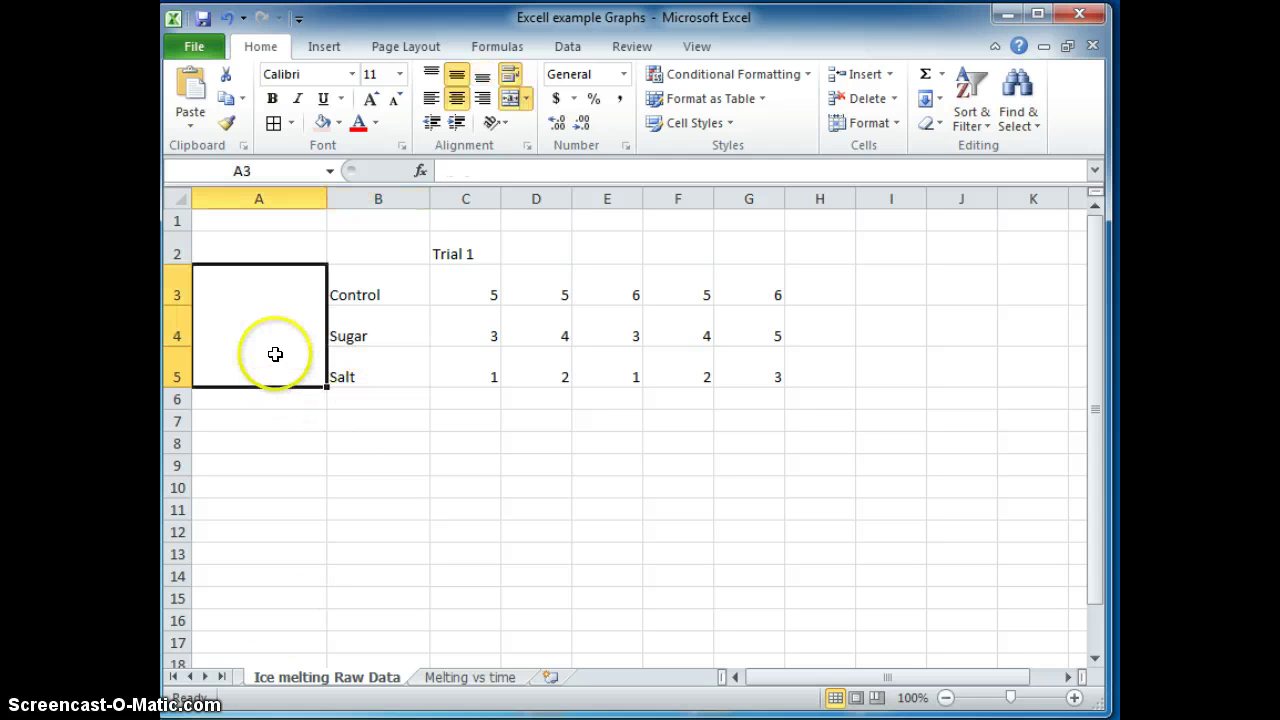
pyautogui.click(510, 98)
pyautogui.click(385, 447)
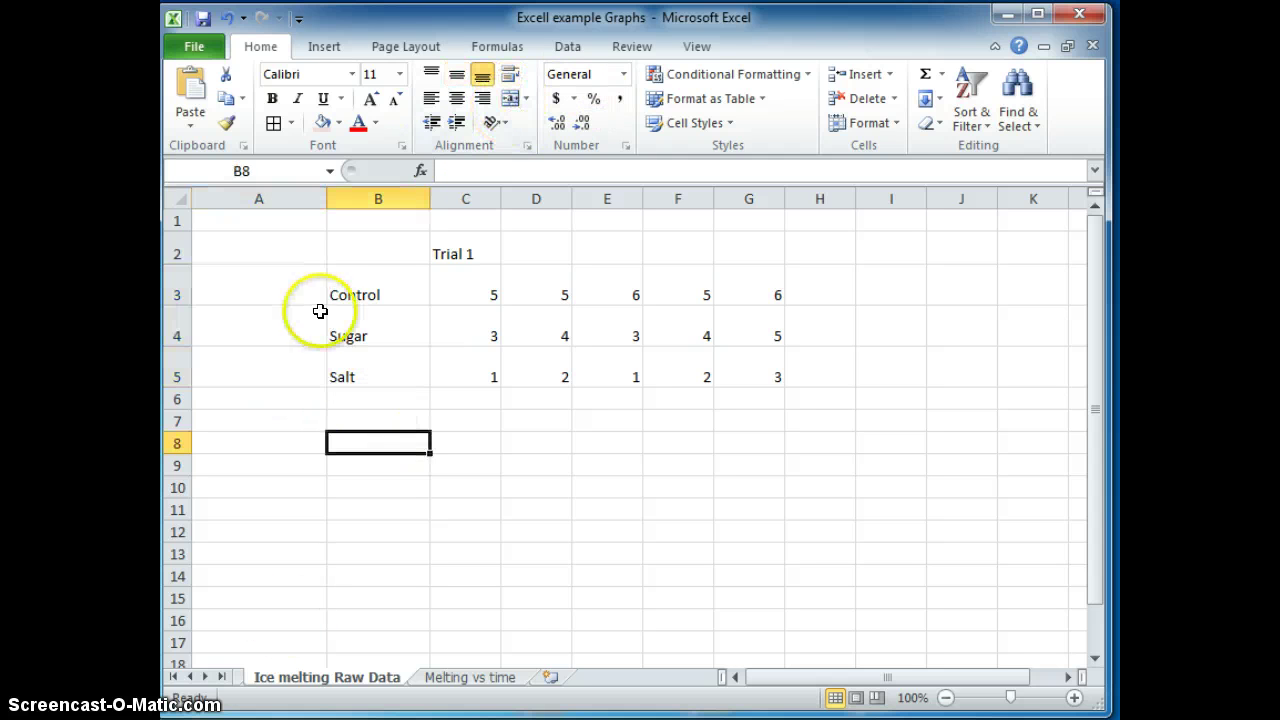
pyautogui.moveTo(300, 286); pyautogui.dragTo(291, 382)
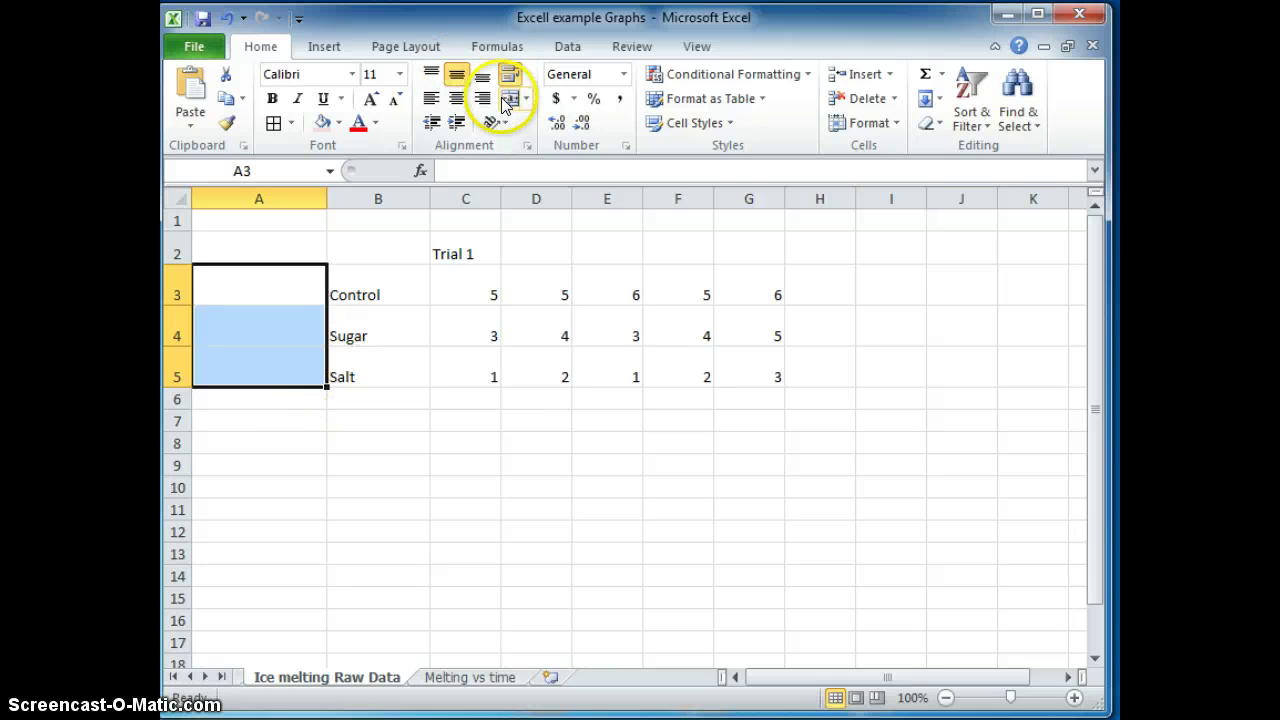
pyautogui.click(510, 98)
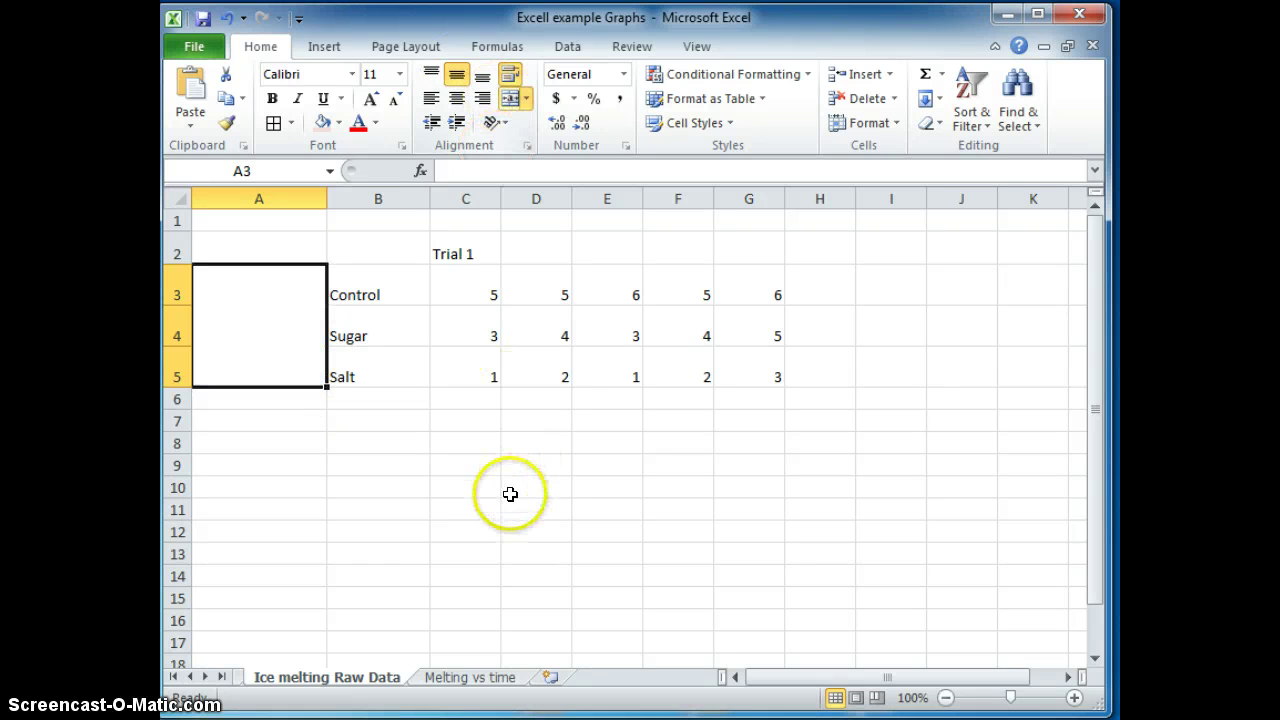
pyautogui.click(456, 80)
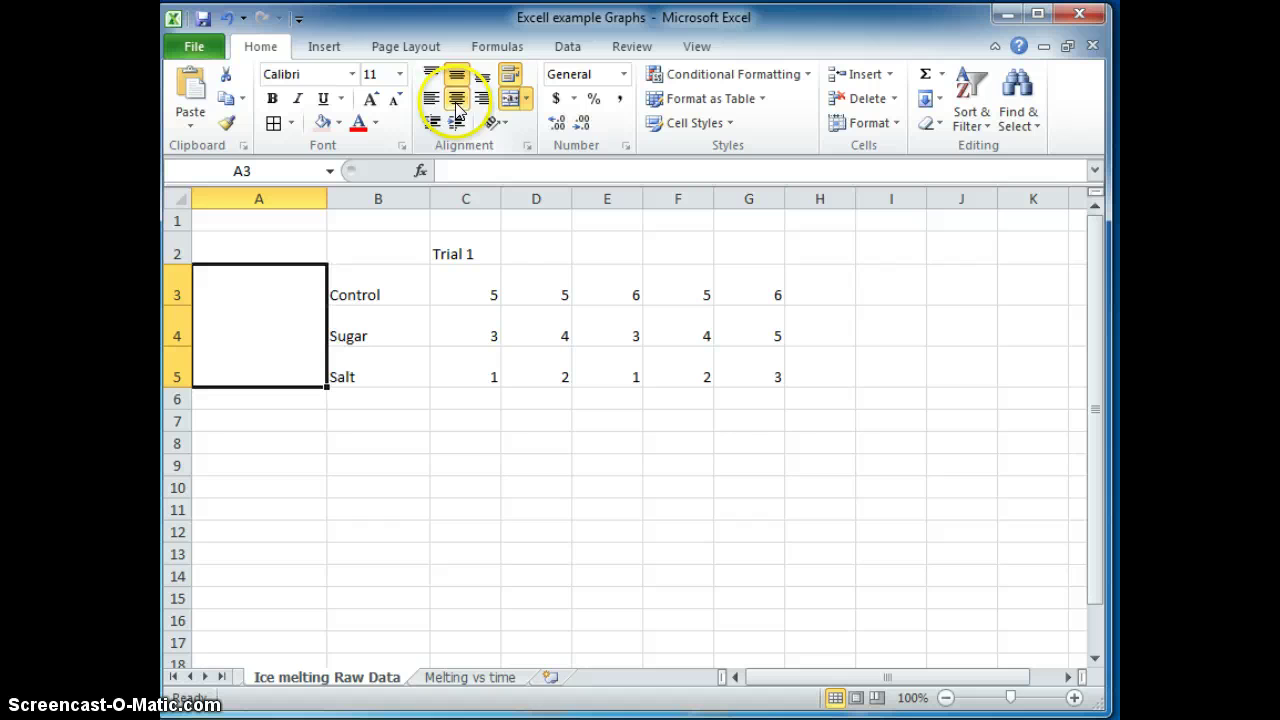
# - Paste the description label into merged A3 and insert '(min)' after Time
pyautogui.doubleClick(278, 324)
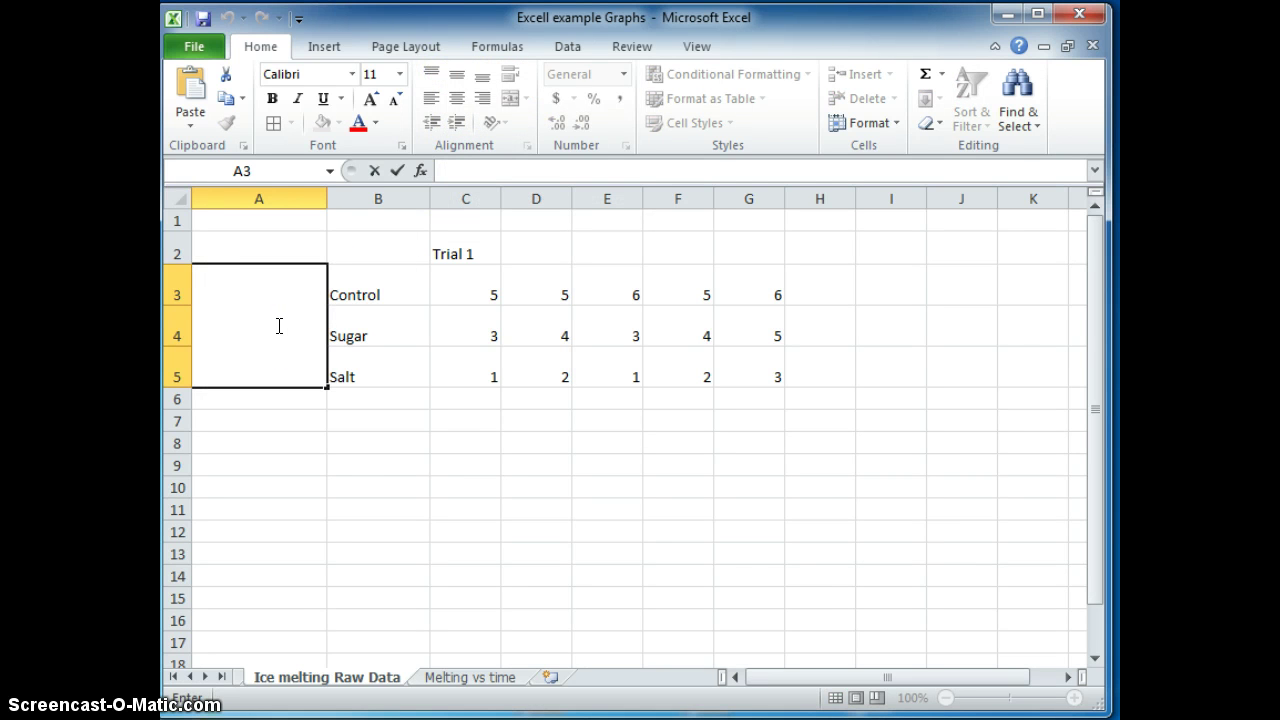
pyautogui.click(397, 278)
pyautogui.click(395, 286)
pyautogui.write('Time it takes to melt ice with various ingridients')
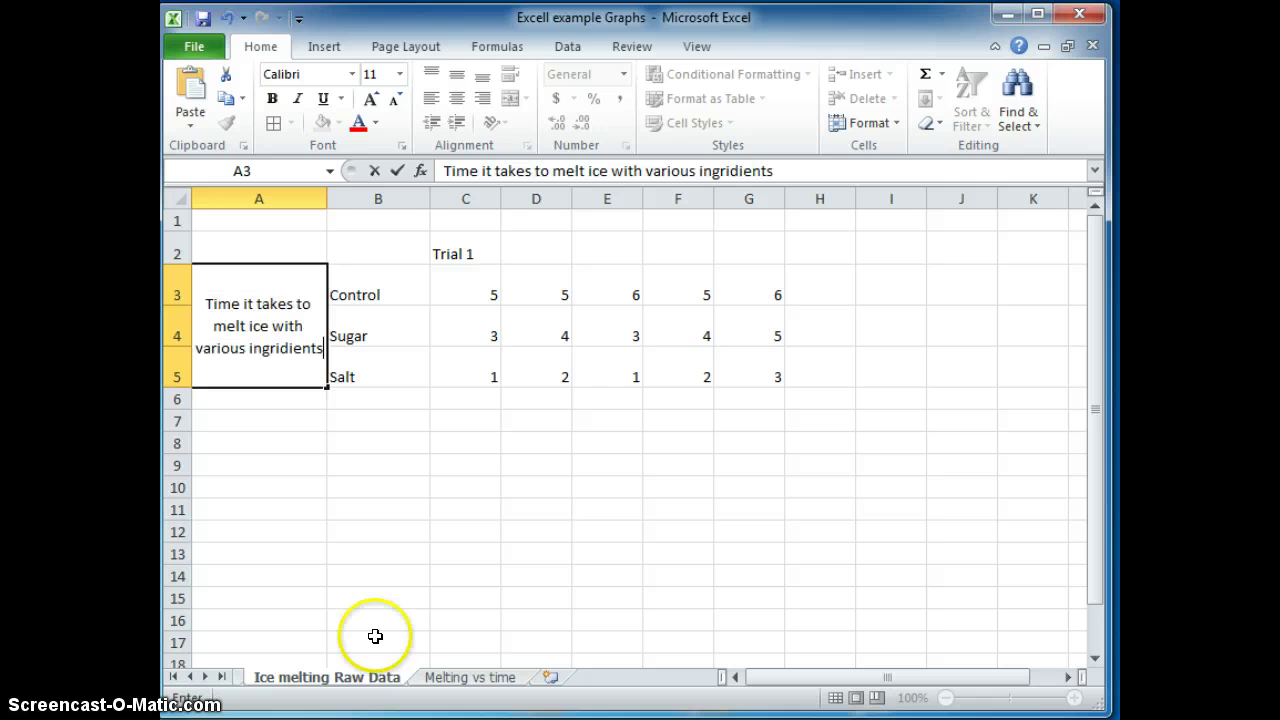
pyautogui.click(237, 306)
pyautogui.write('(')
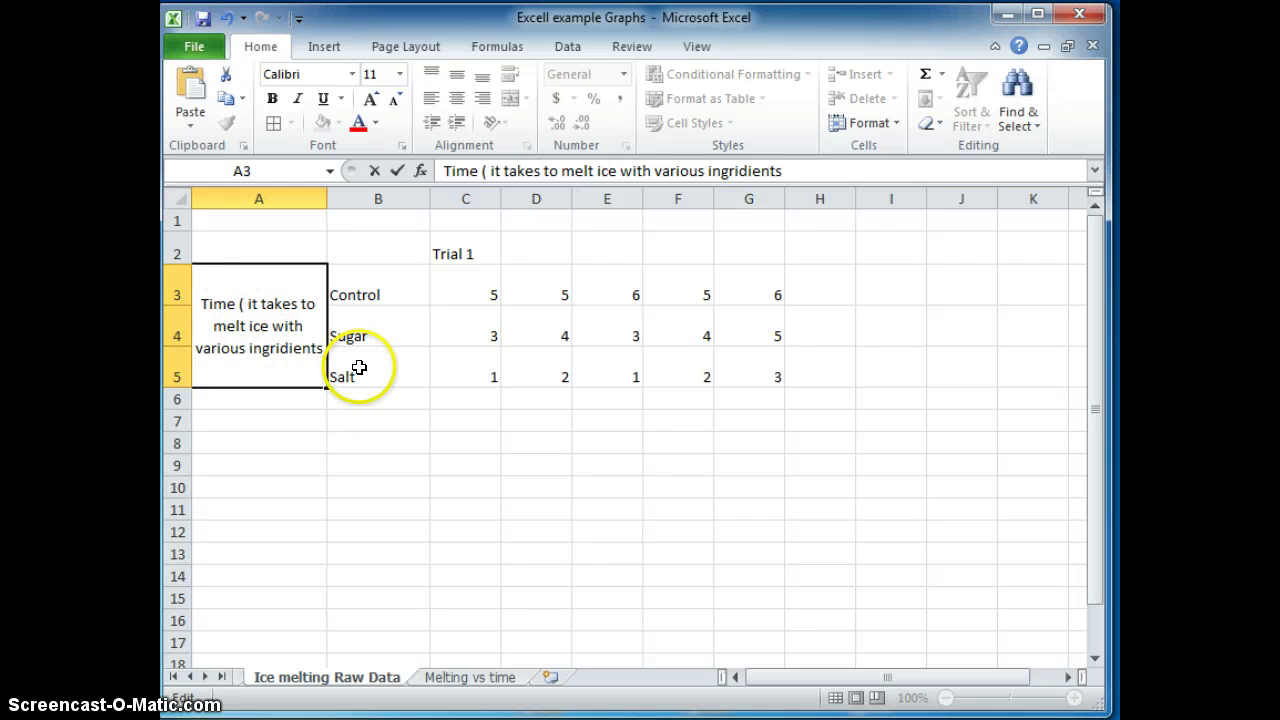
pyautogui.write('min')
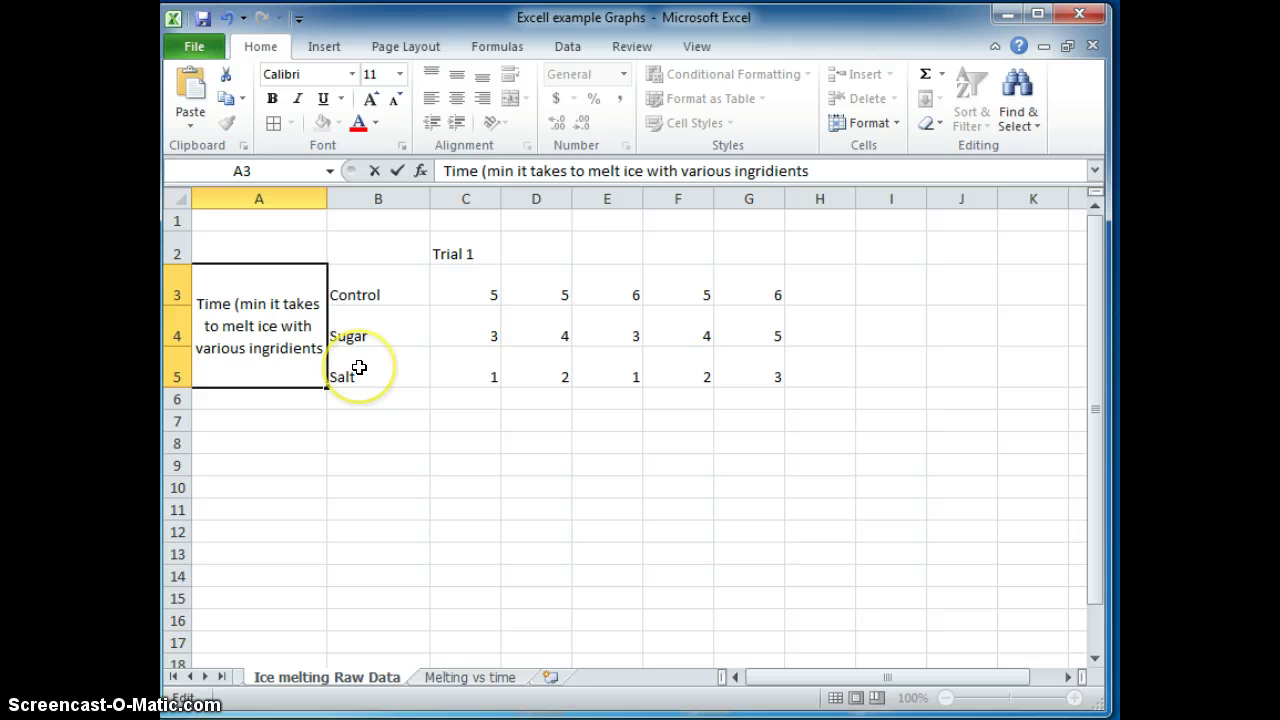
pyautogui.write(')')
pyautogui.click(363, 591)
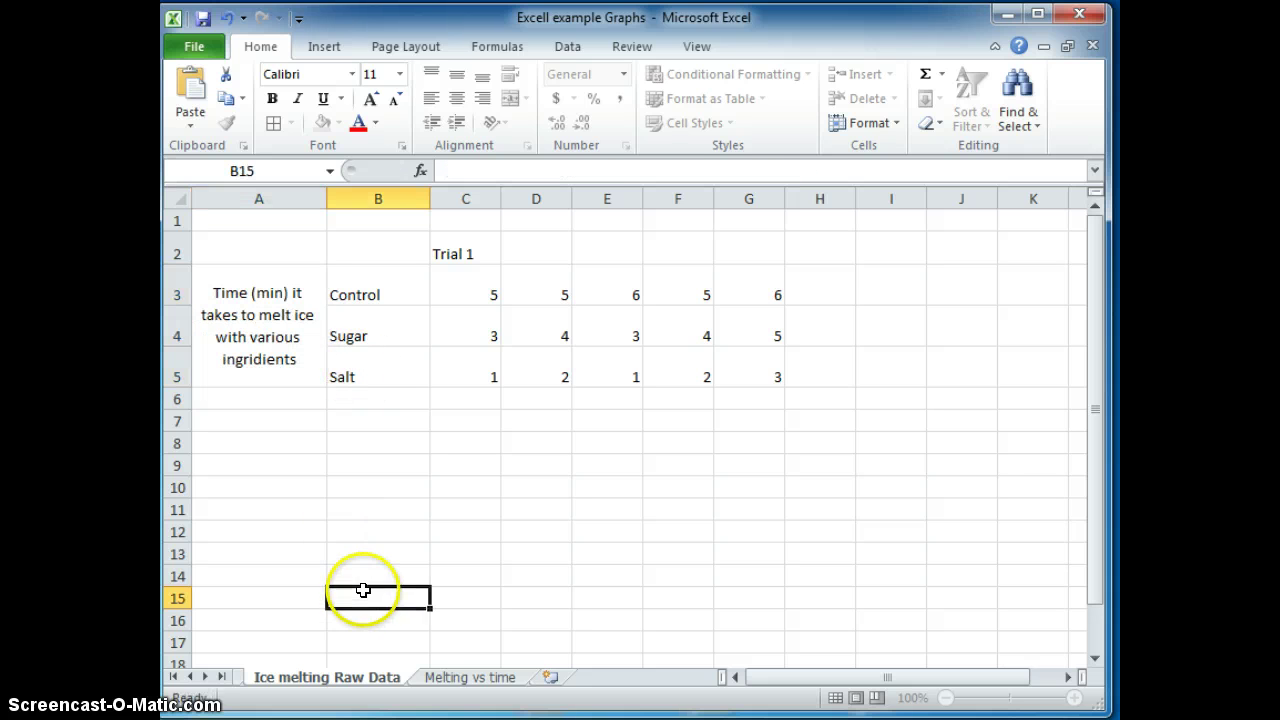
pyautogui.click(298, 357)
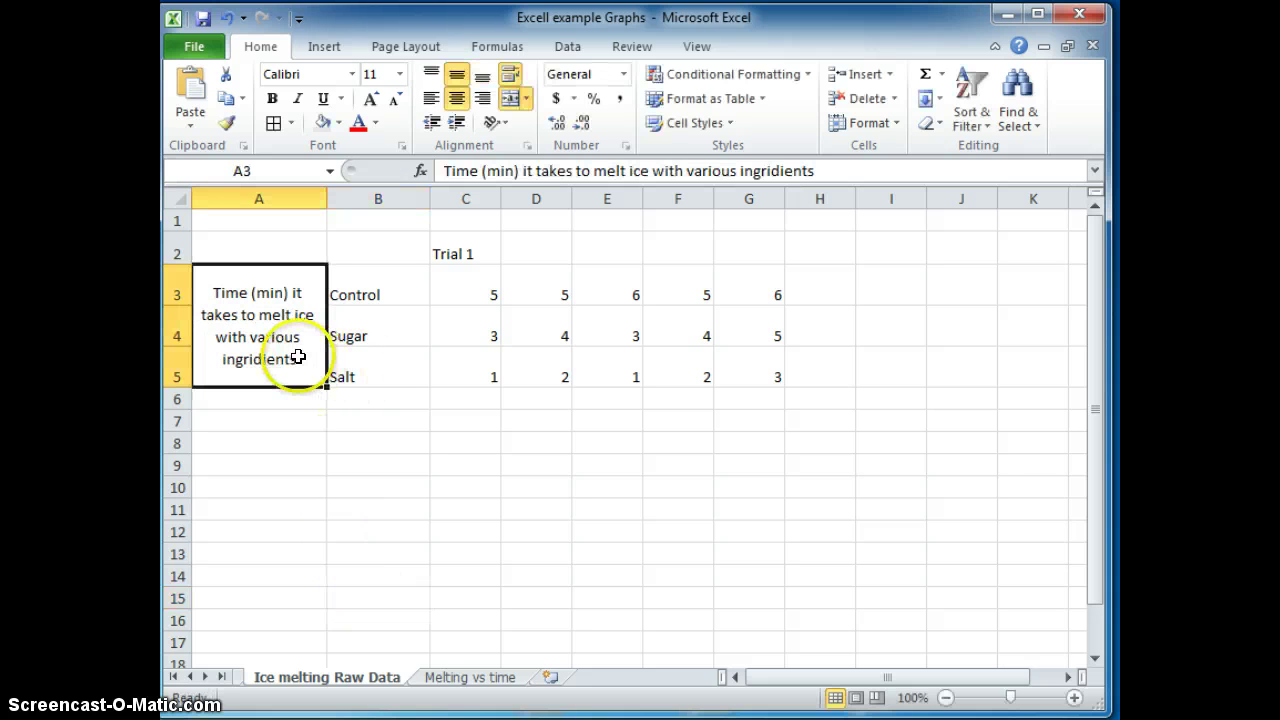
pyautogui.click(482, 290)
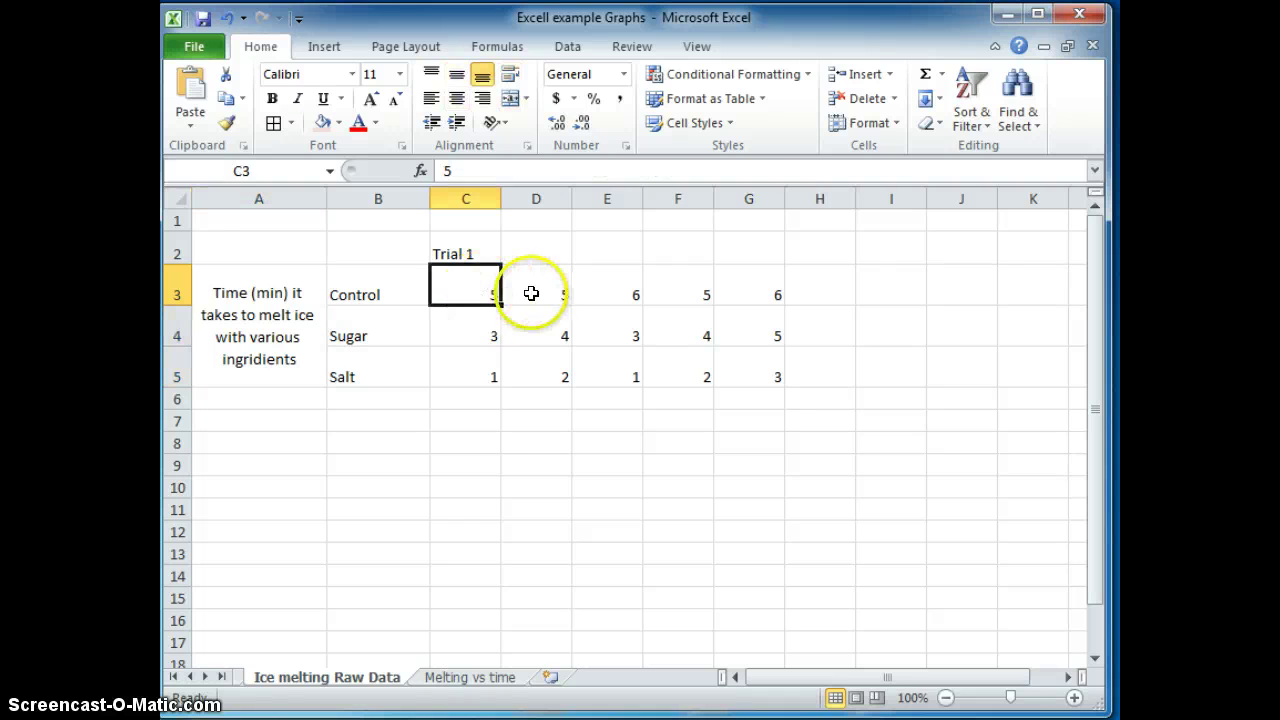
pyautogui.click(543, 292)
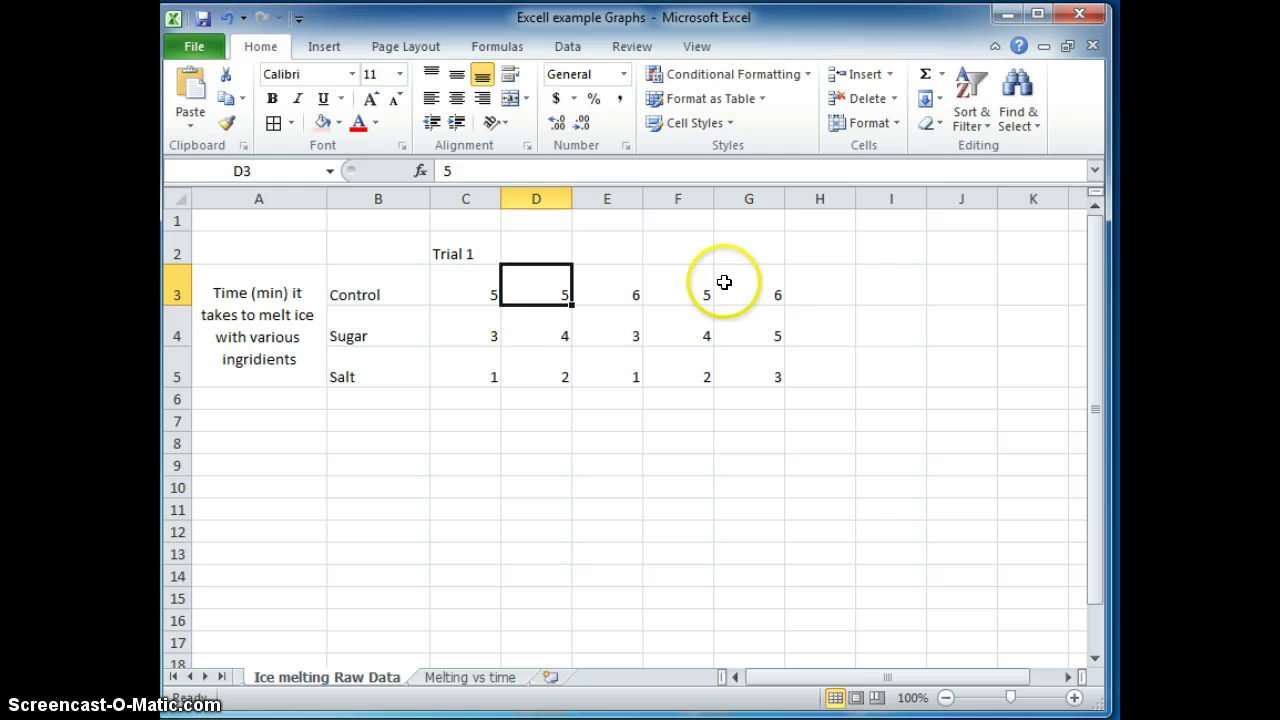
pyautogui.click(255, 295)
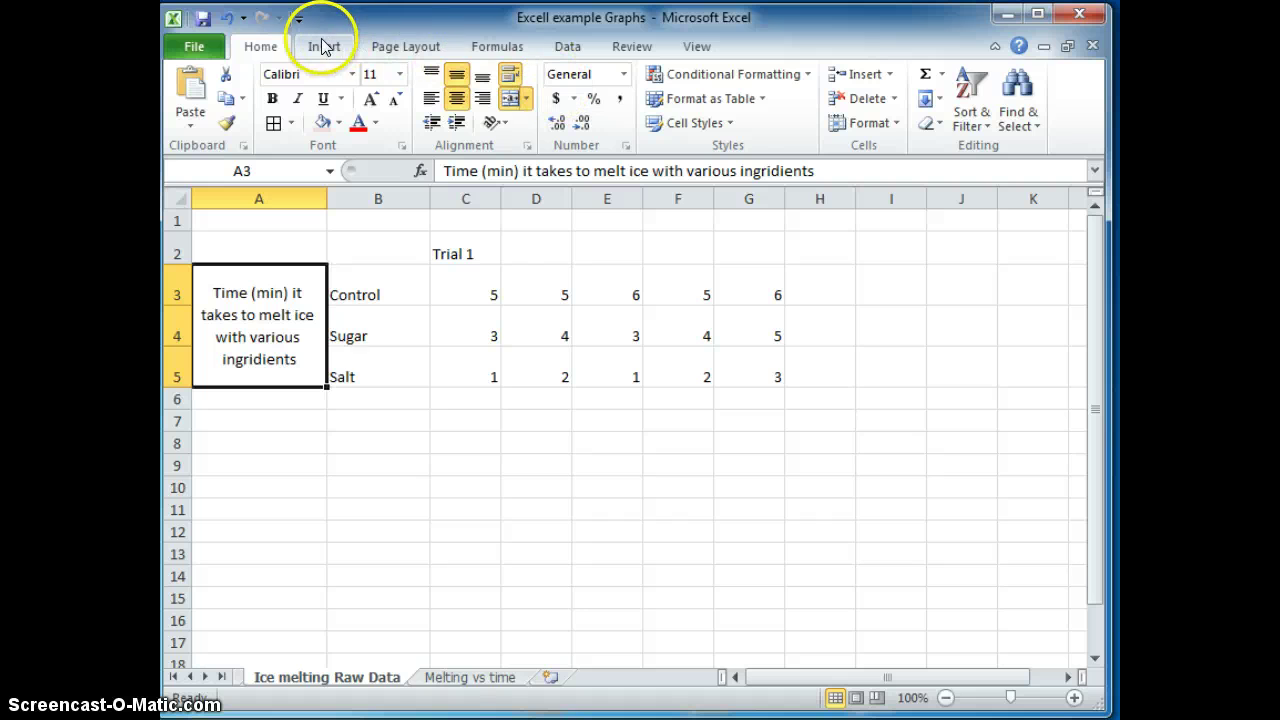
# - Spell-check the sheet, changing 'ingridients' to 'ingredients' and finishing the check
pyautogui.click(631, 47)
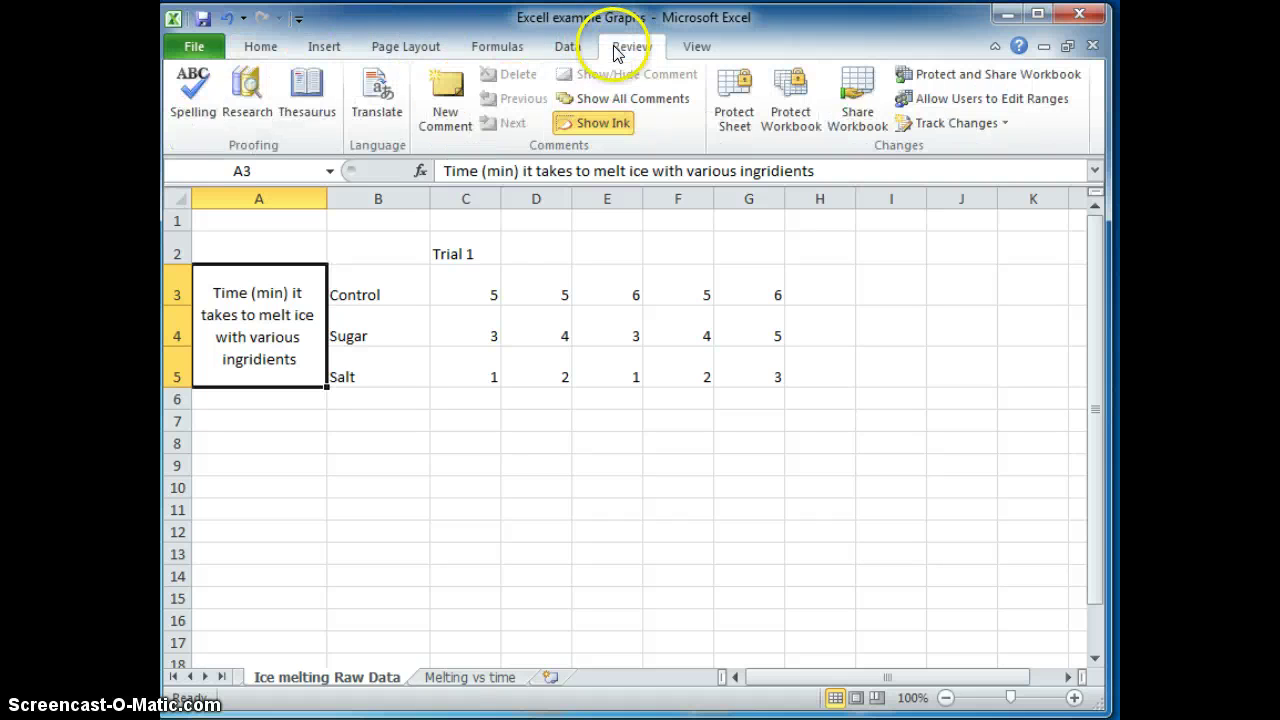
pyautogui.click(190, 95)
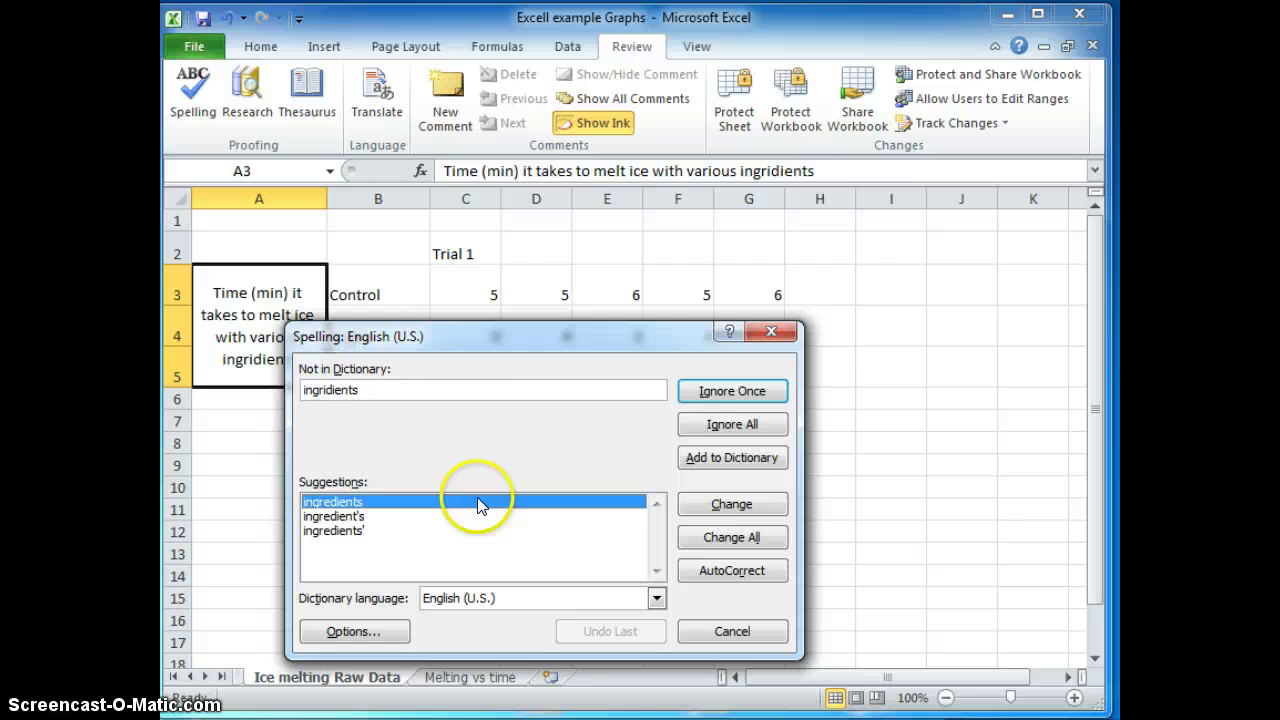
pyautogui.click(724, 508)
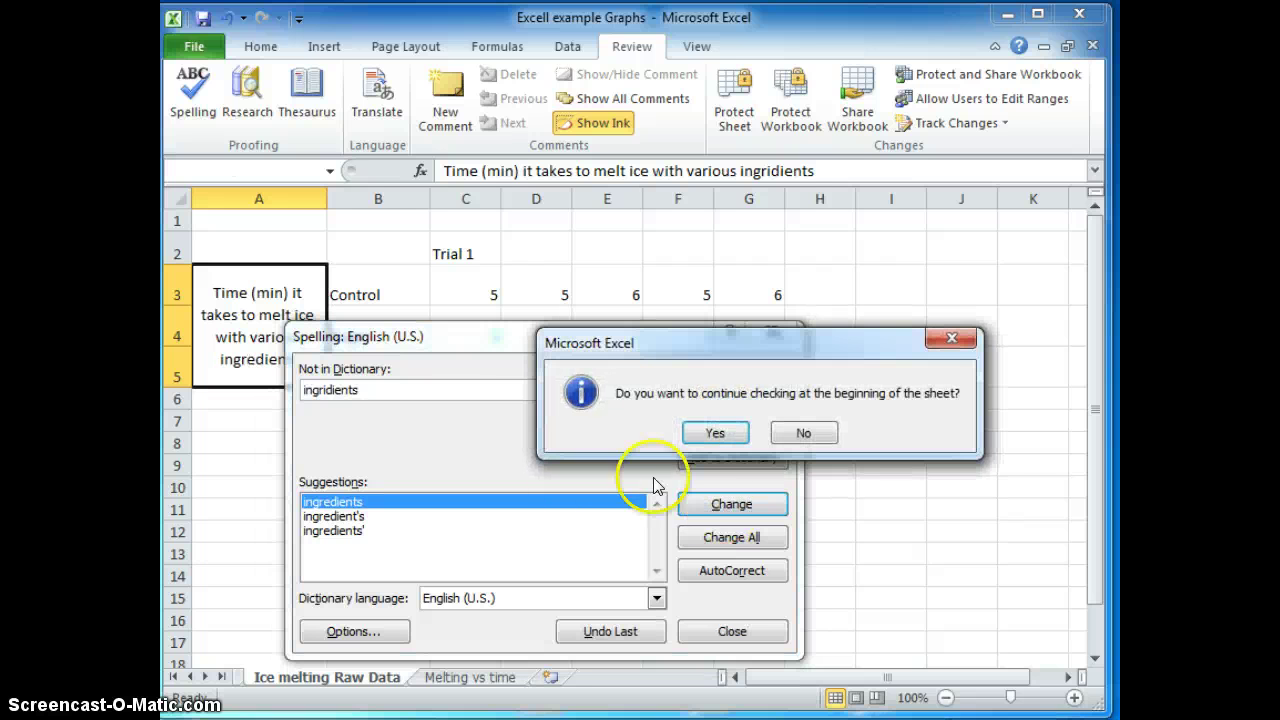
pyautogui.click(722, 430)
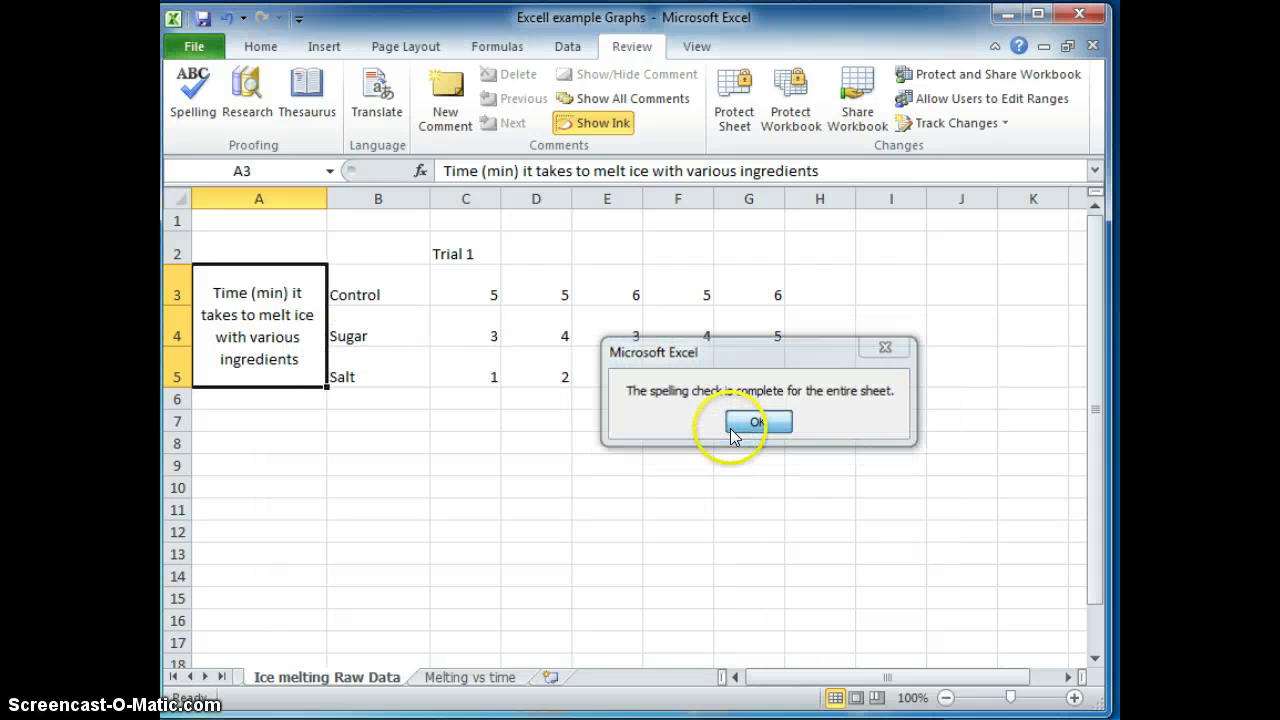
pyautogui.click(740, 424)
pyautogui.click(762, 462)
# - Add Trial 2 in D2 and fill the heading series across to Trial 5 in G2
pyautogui.click(437, 256)
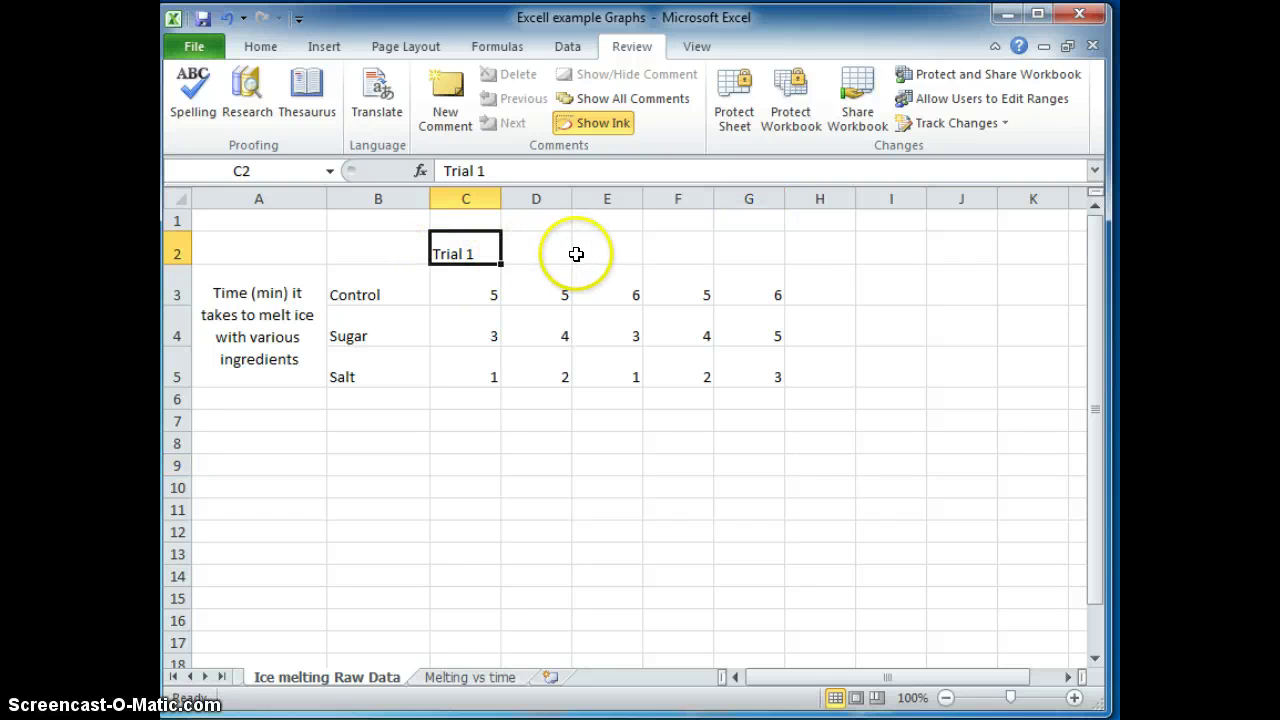
pyautogui.click(514, 250)
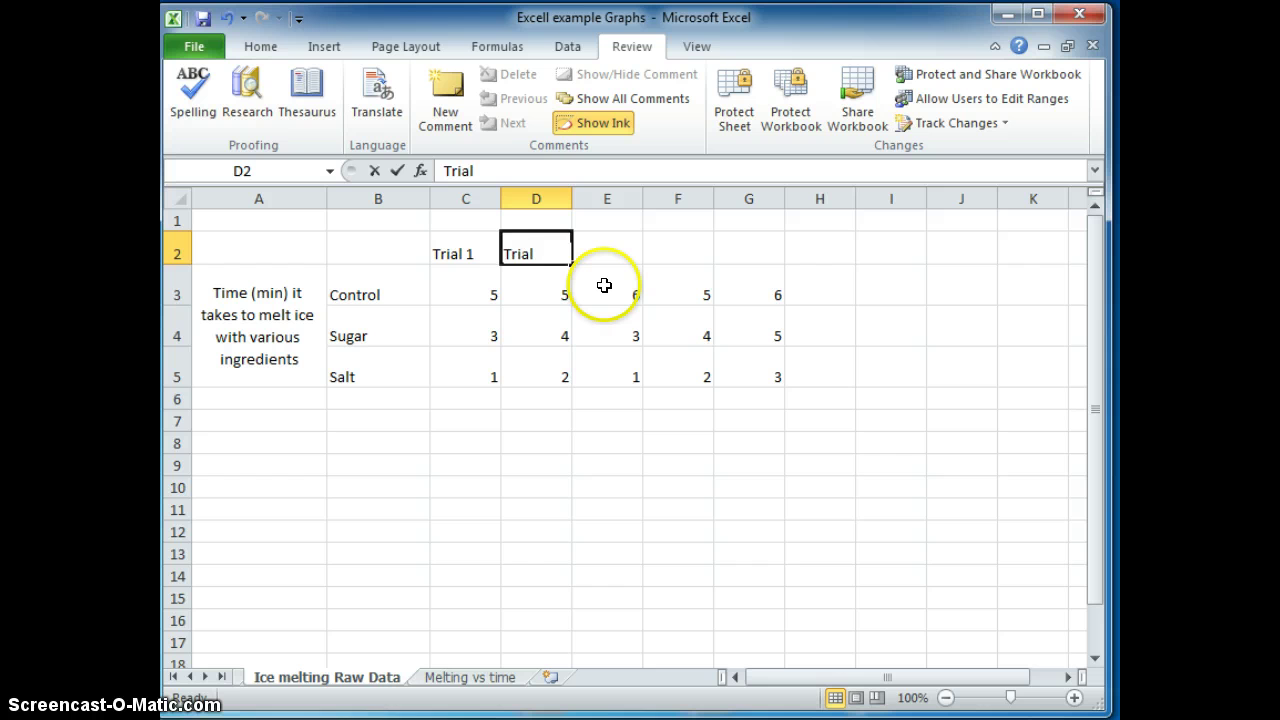
pyautogui.press('Down')
pyautogui.click(600, 396)
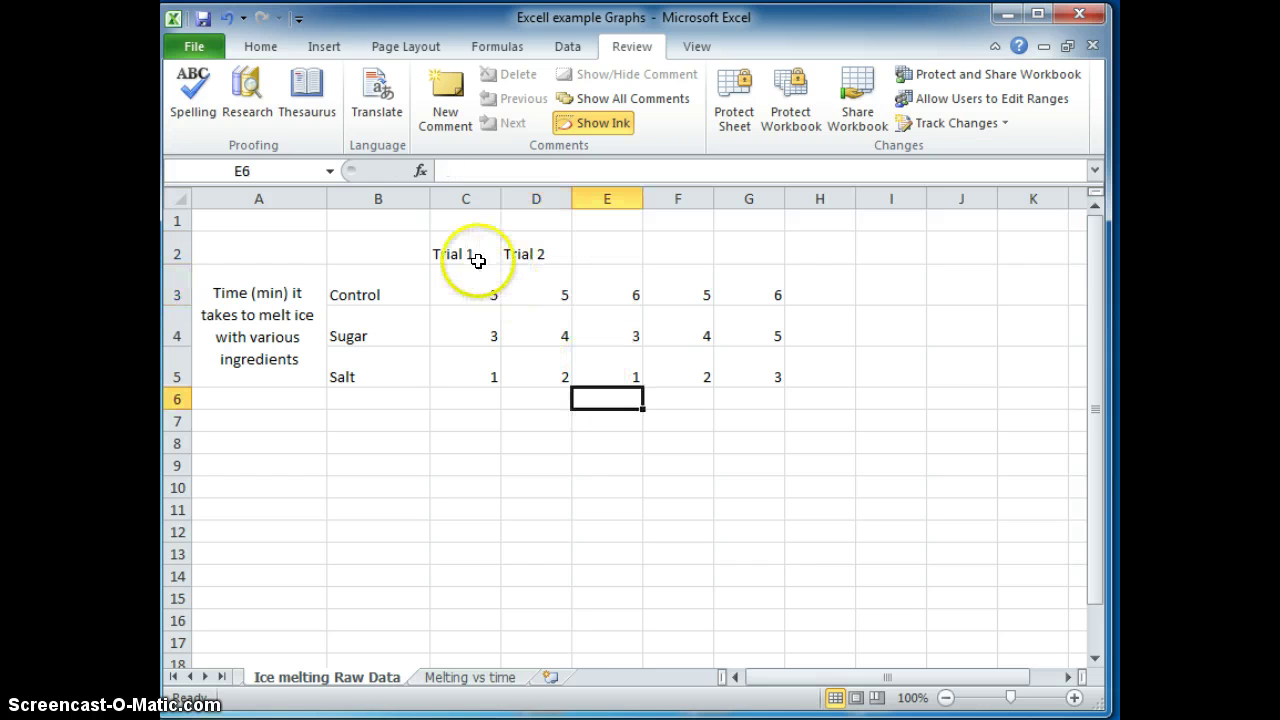
pyautogui.moveTo(467, 254); pyautogui.dragTo(557, 251)
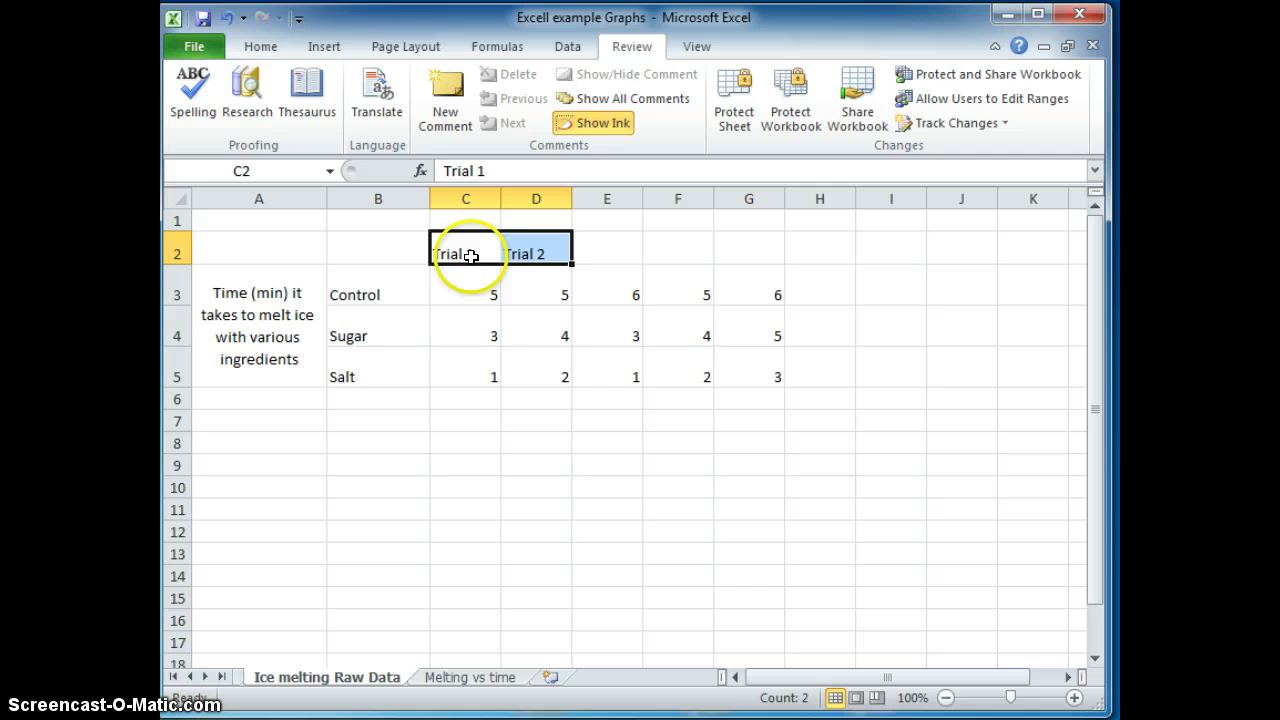
pyautogui.moveTo(569, 264)
pyautogui.mouseDown()
pyautogui.moveTo(751, 257)
pyautogui.moveTo(407, 244)
pyautogui.moveTo(570, 262)
pyautogui.mouseUp()
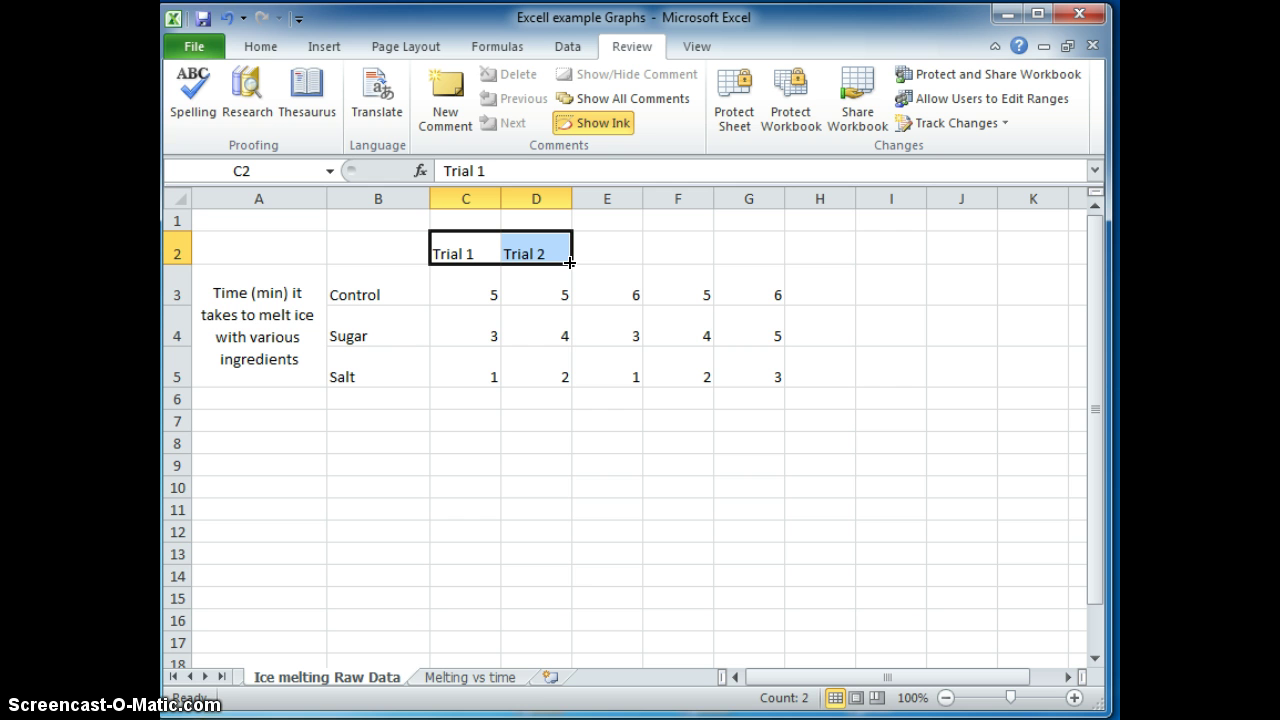
pyautogui.moveTo(569, 262); pyautogui.dragTo(767, 263)
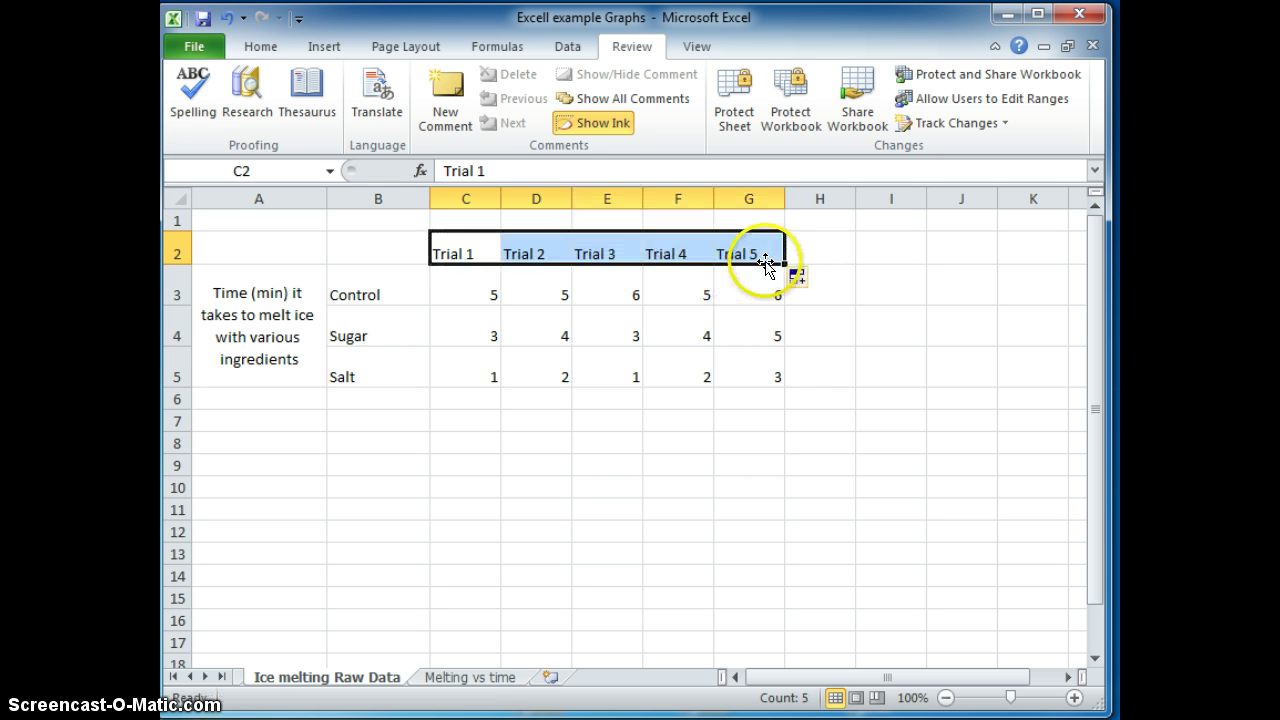
pyautogui.click(847, 441)
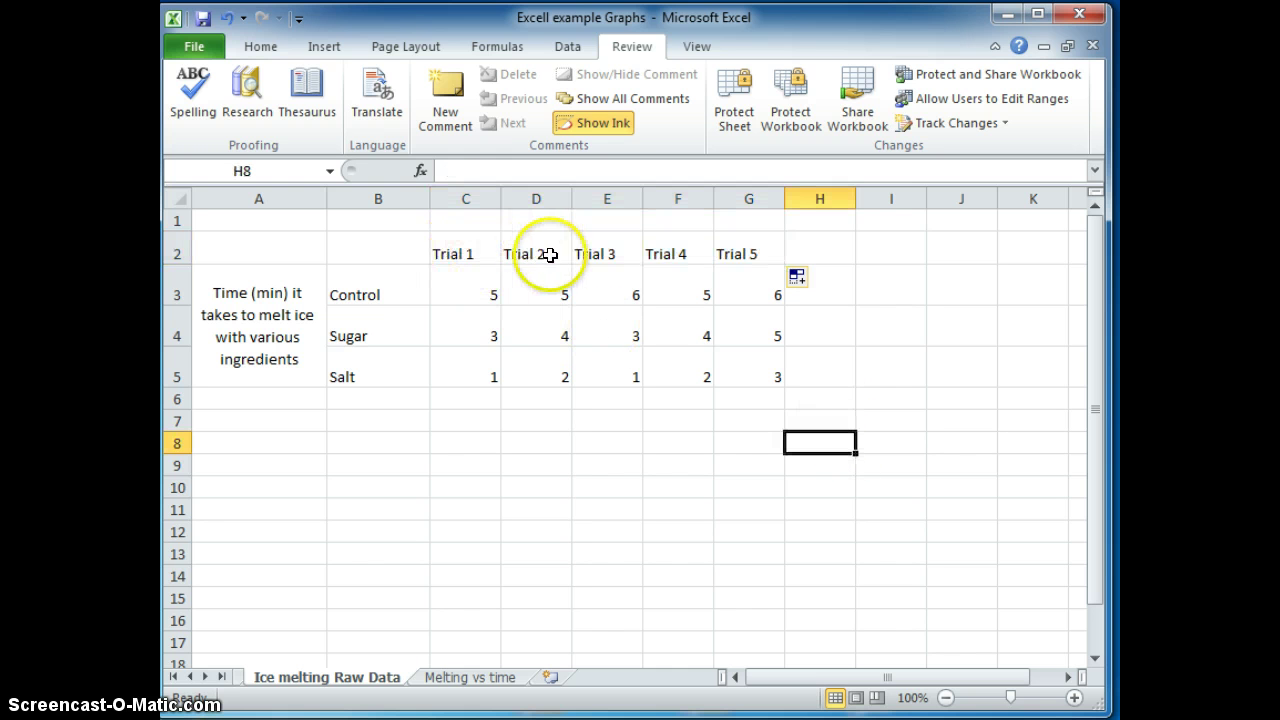
# - Enter the header 'Average' in H2
pyautogui.click(824, 250)
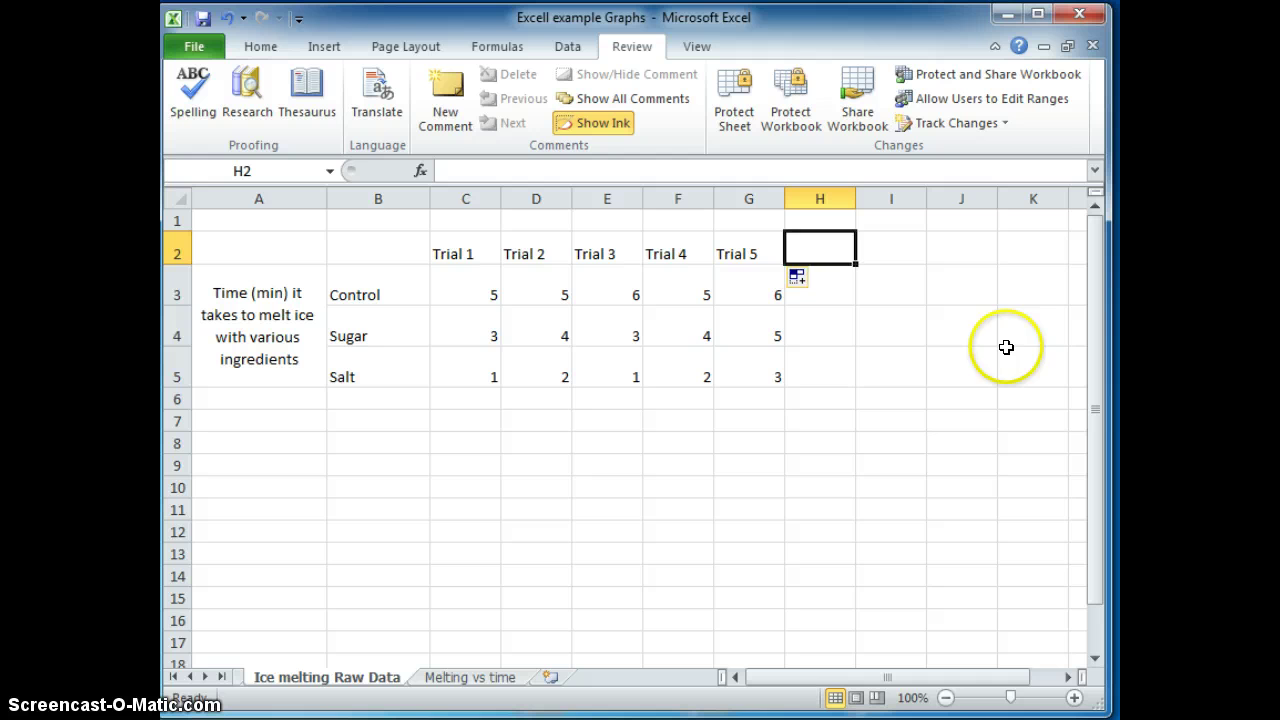
pyautogui.write('Aver')
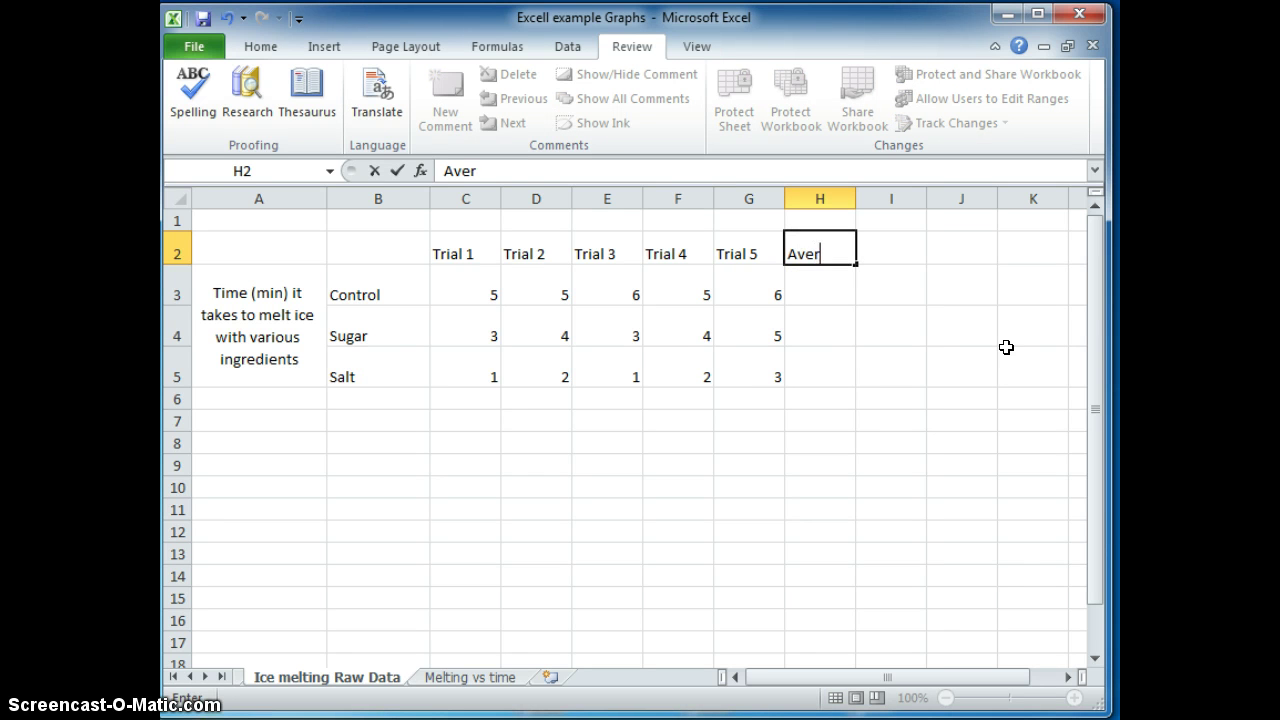
pyautogui.write('age')
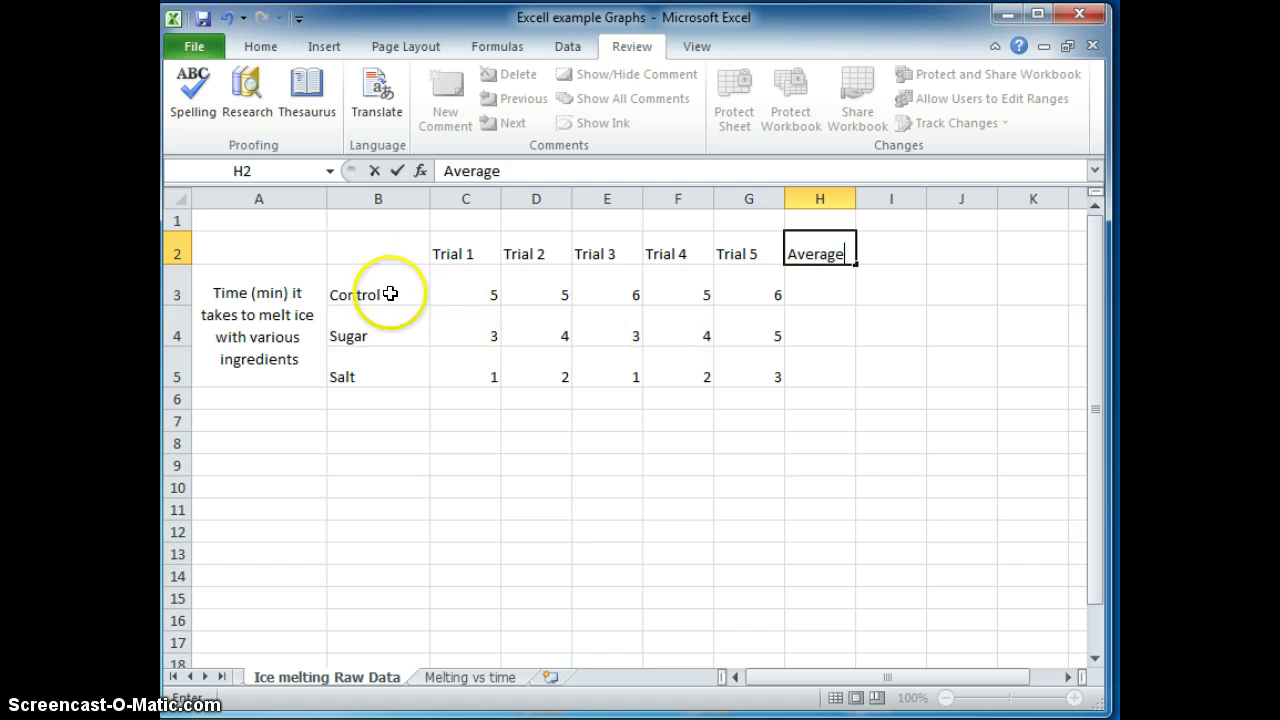
pyautogui.press('Return')
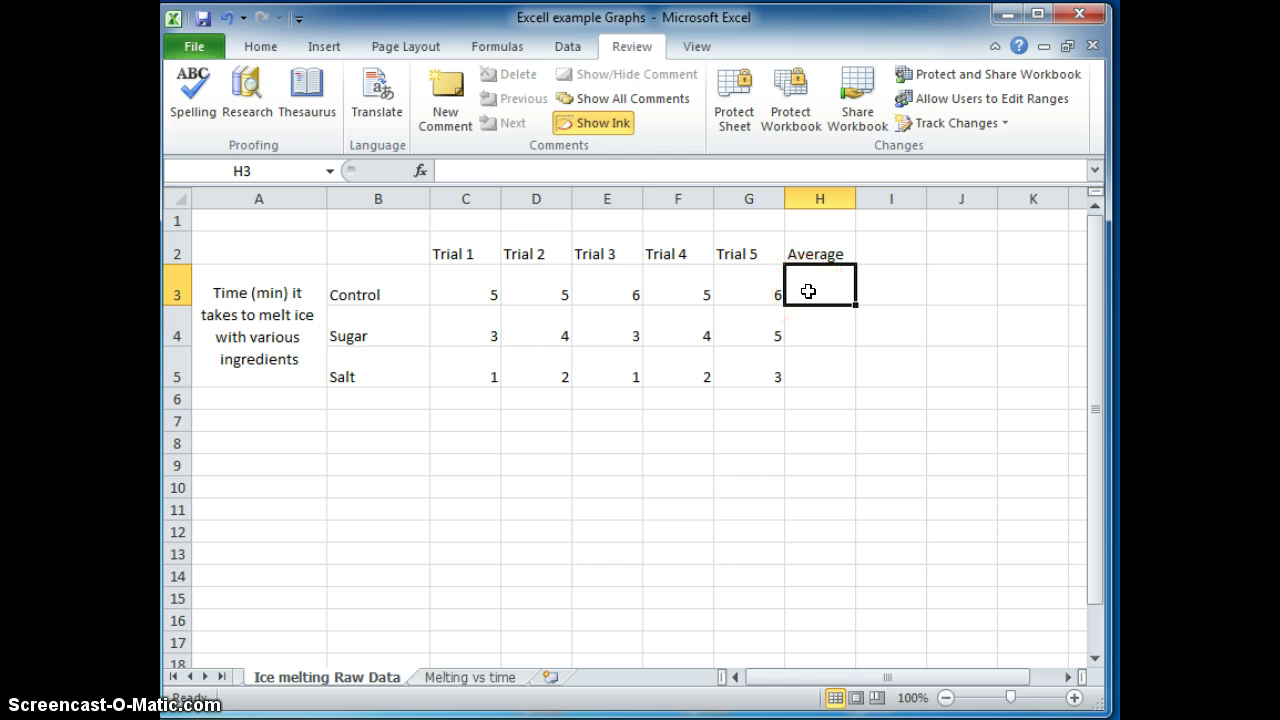
# - Enter =AVERAGE(C3:G3) in H3 to show the Control average of 5.4
pyautogui.write('=')
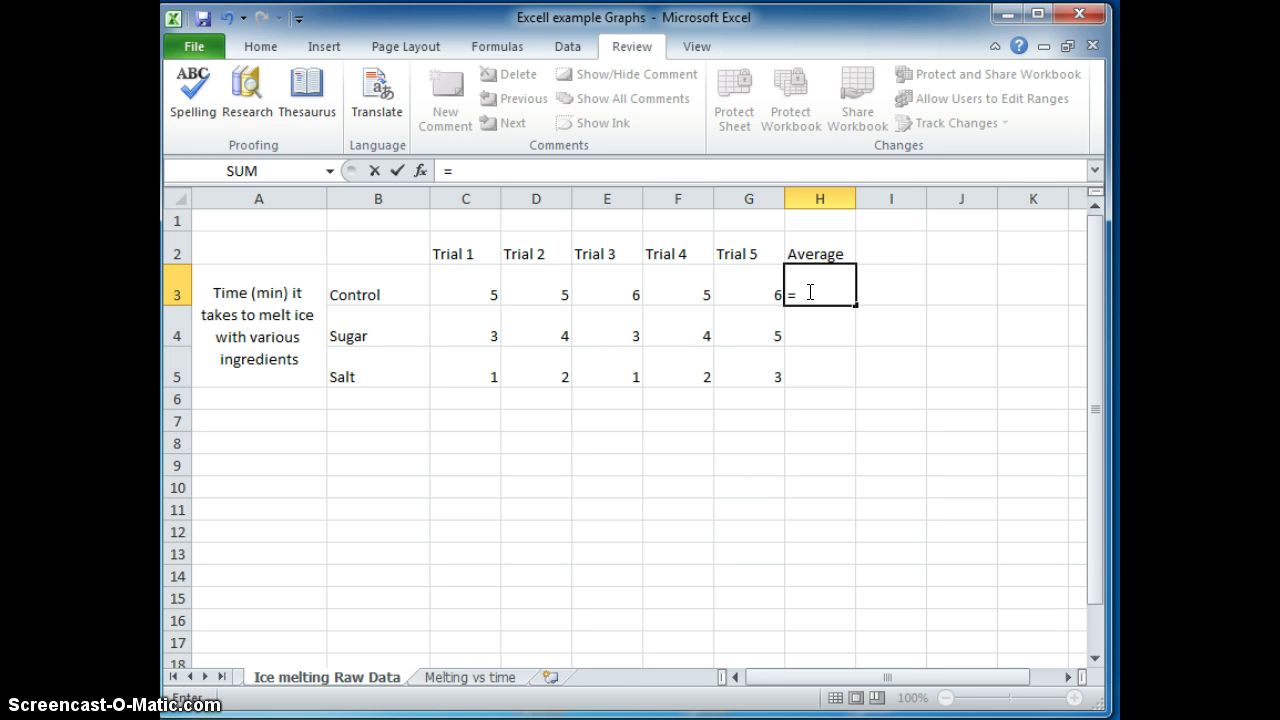
pyautogui.write('a')
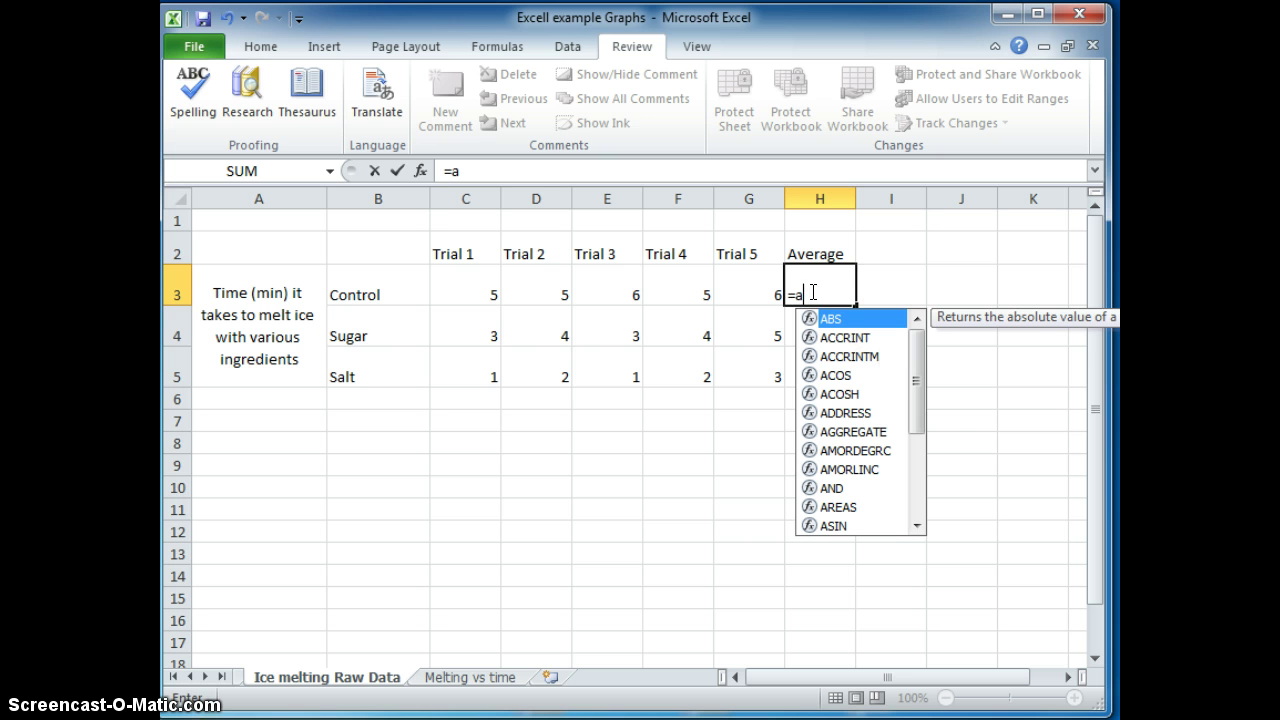
pyautogui.moveTo(916, 384)
pyautogui.mouseDown()
pyautogui.moveTo(912, 515)
pyautogui.moveTo(918, 390)
pyautogui.mouseUp()
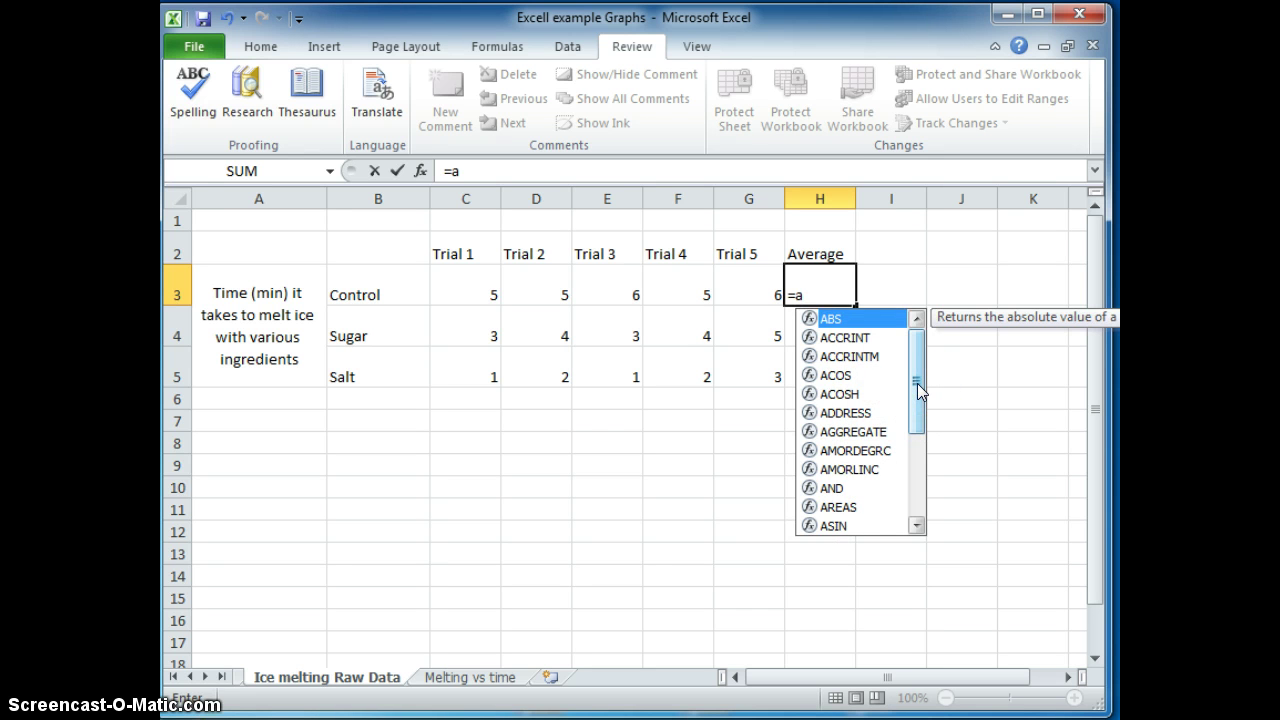
pyautogui.press('BackSpace')
pyautogui.write('sum')
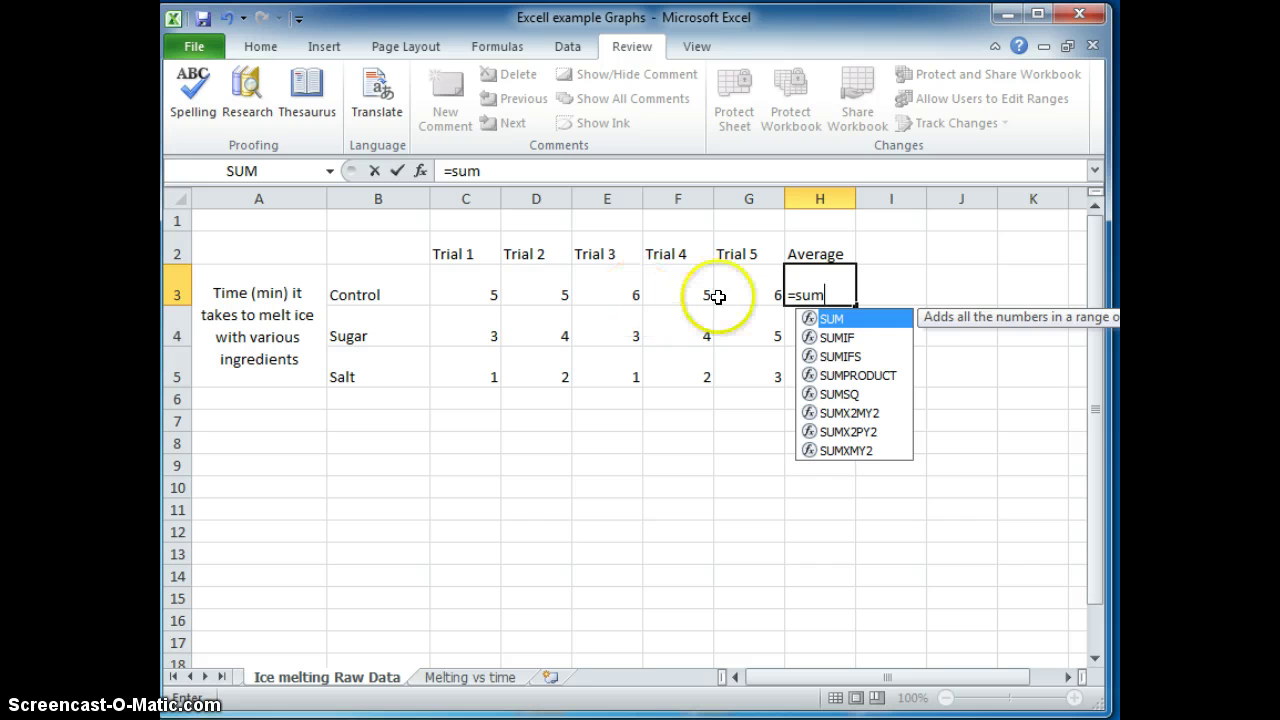
pyautogui.press('BackSpace')
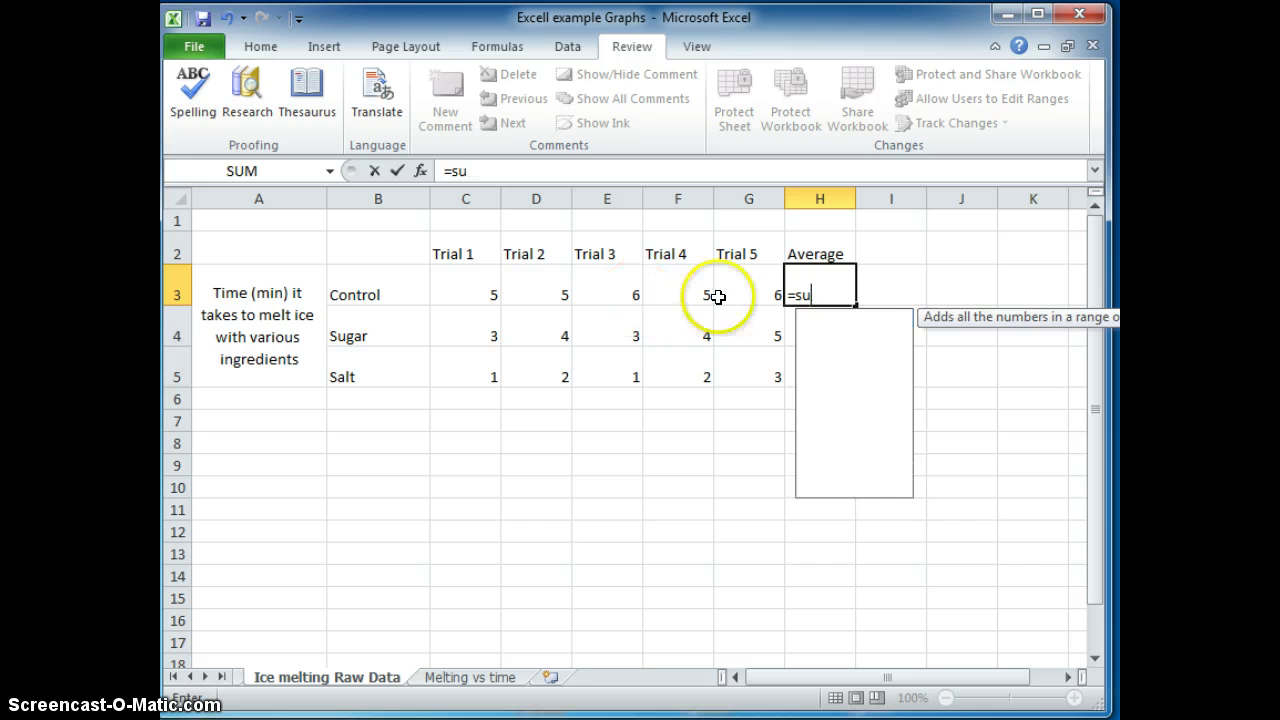
pyautogui.write('avera')
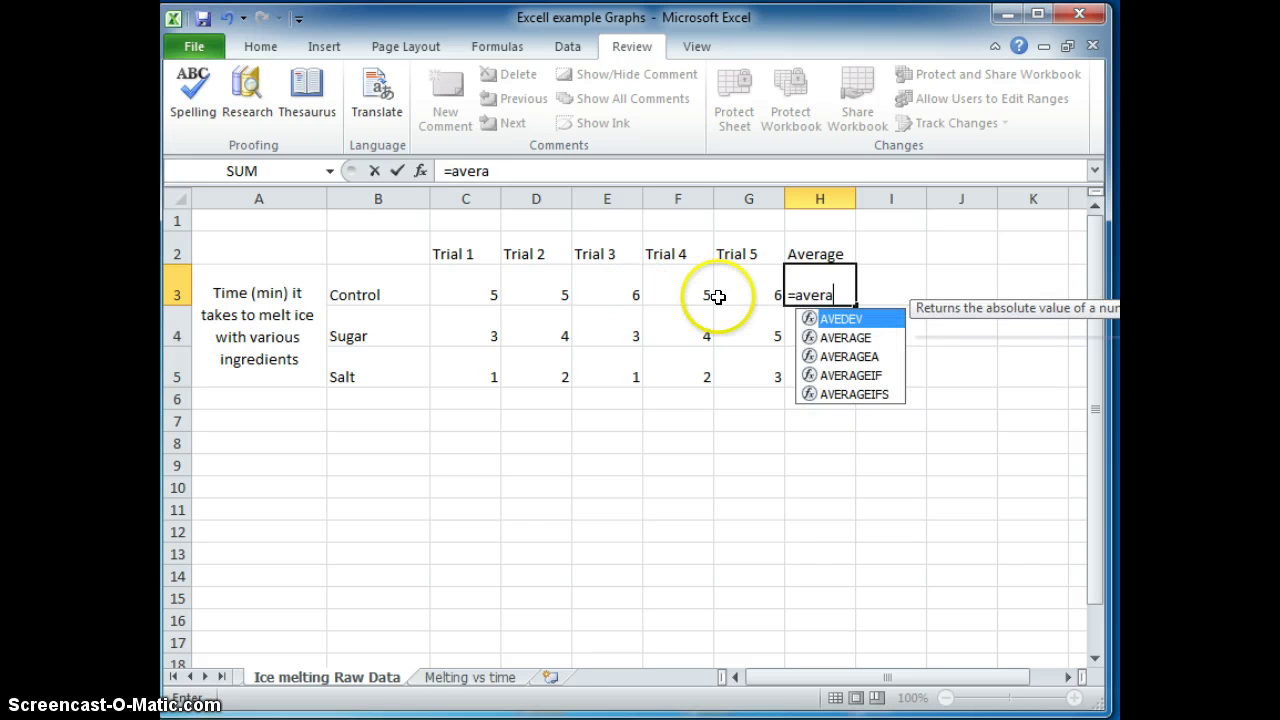
pyautogui.write('ge')
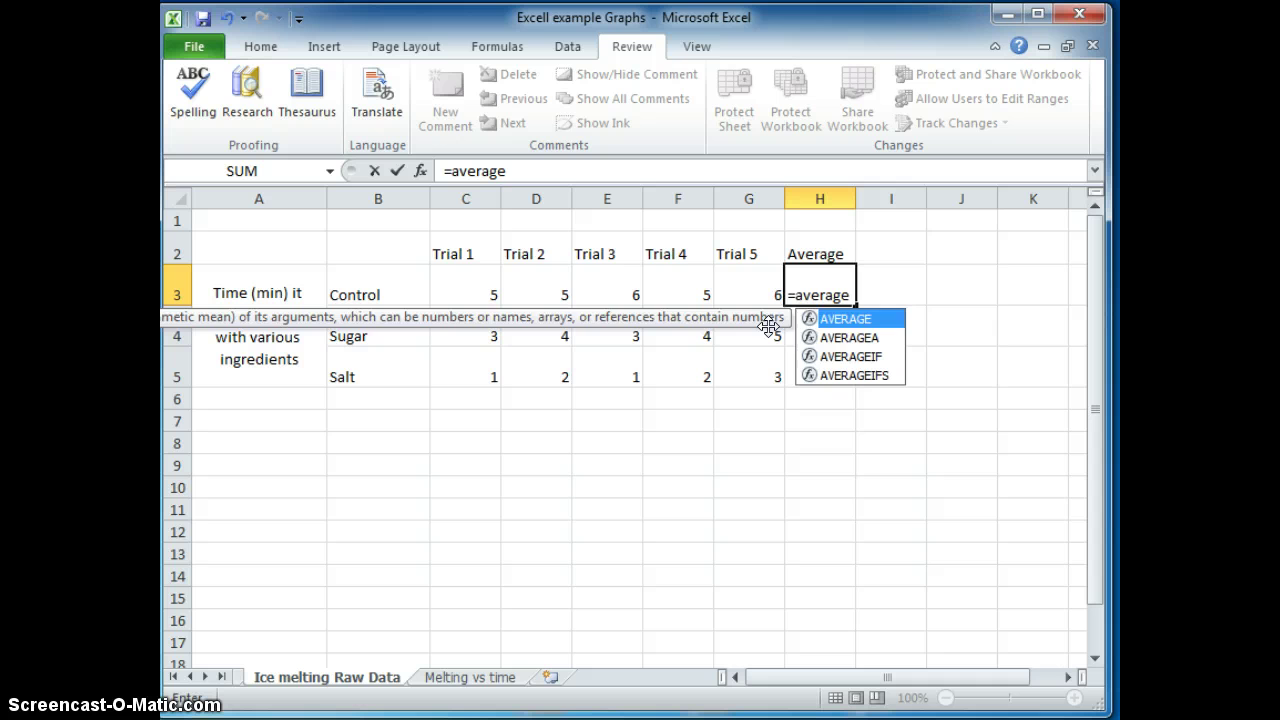
pyautogui.write('(')
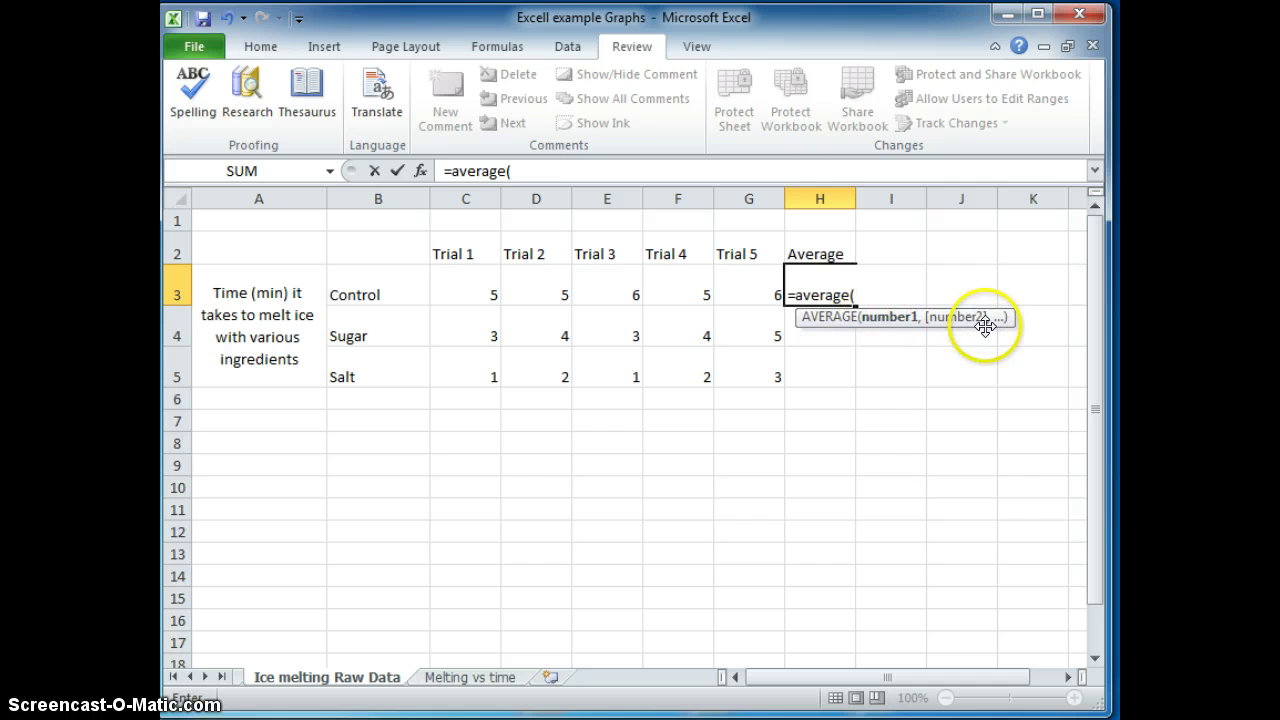
pyautogui.moveTo(470, 291); pyautogui.dragTo(737, 290)
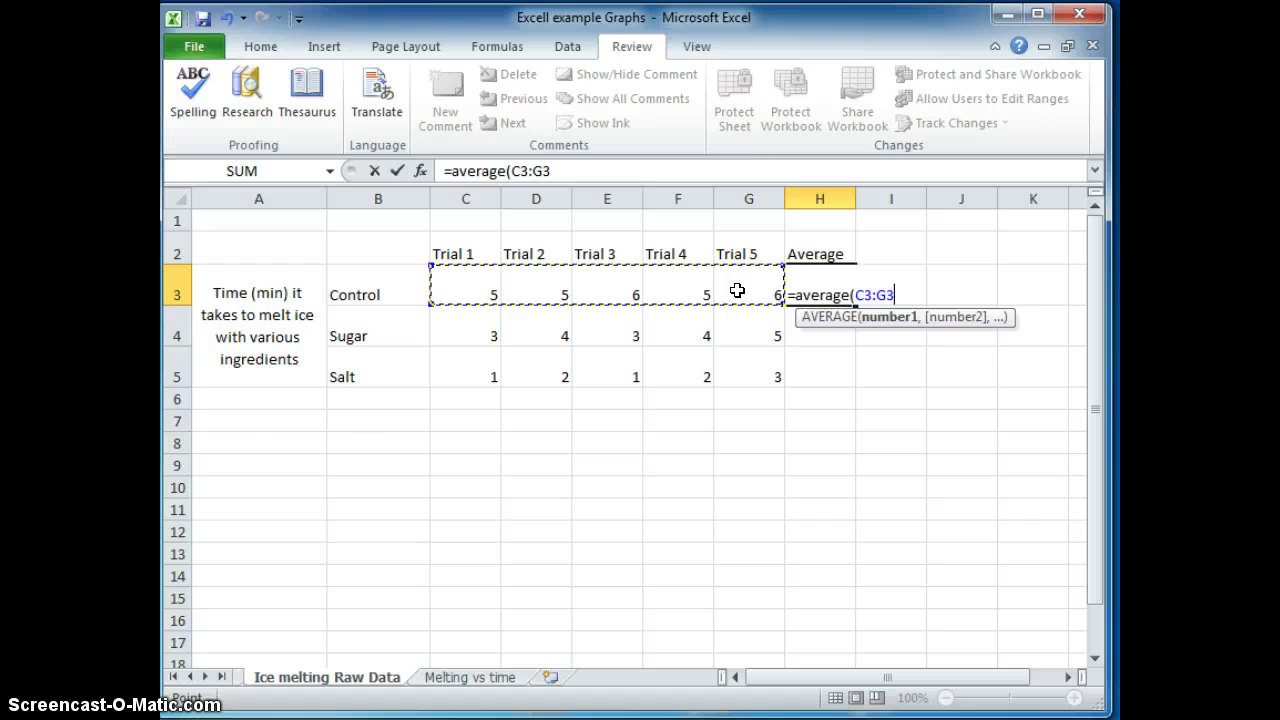
pyautogui.write(')')
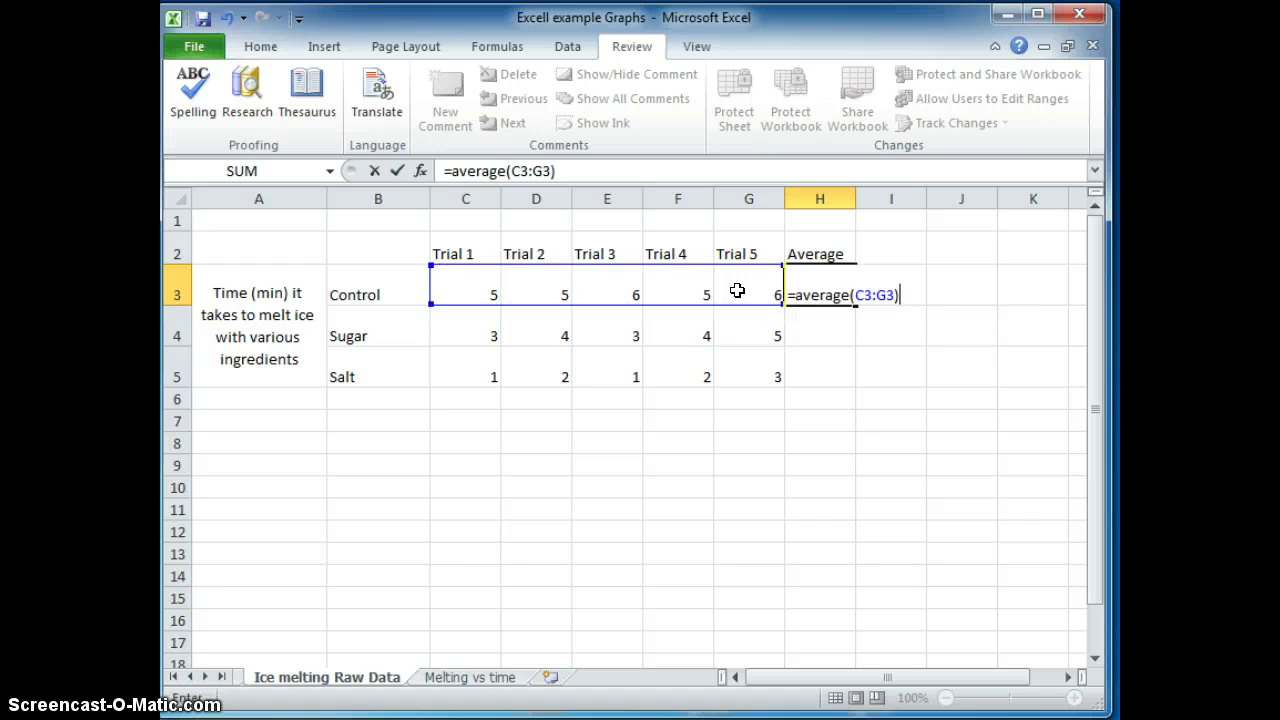
pyautogui.press('Return')
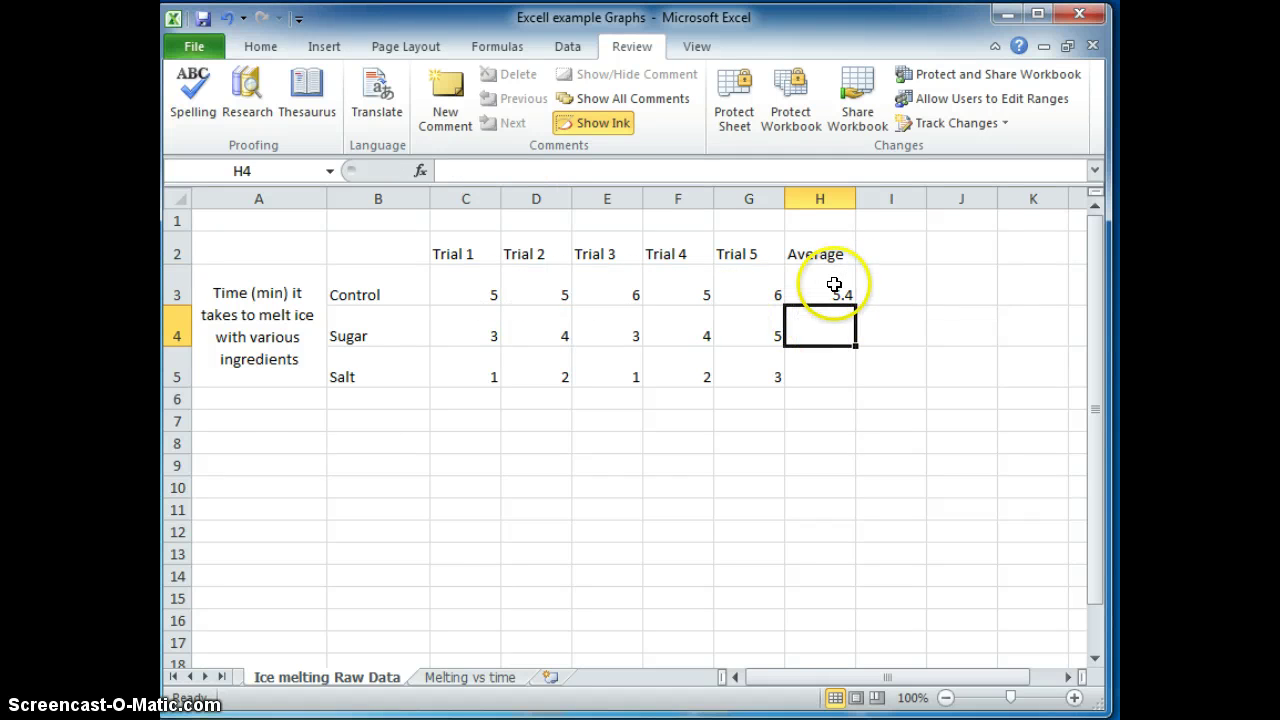
# - Check the Control average in H3 against the Sugar and Salt trial rows
pyautogui.click(834, 285)
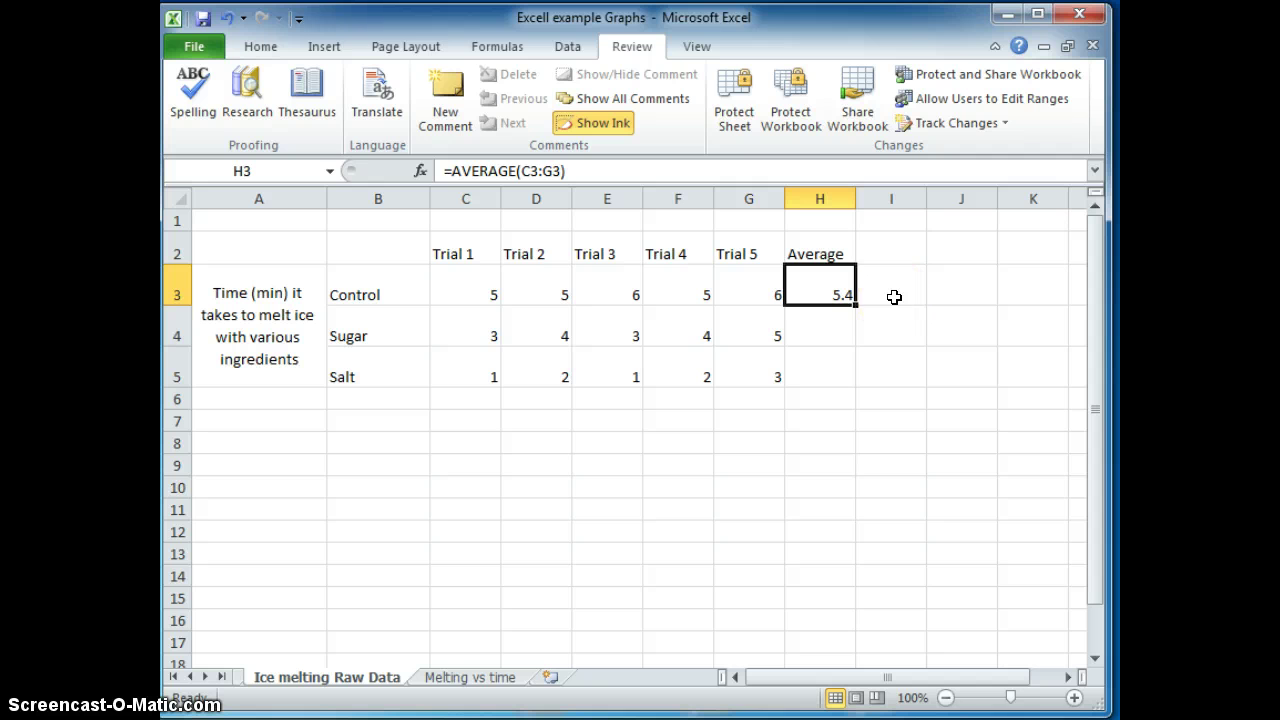
pyautogui.click(855, 305)
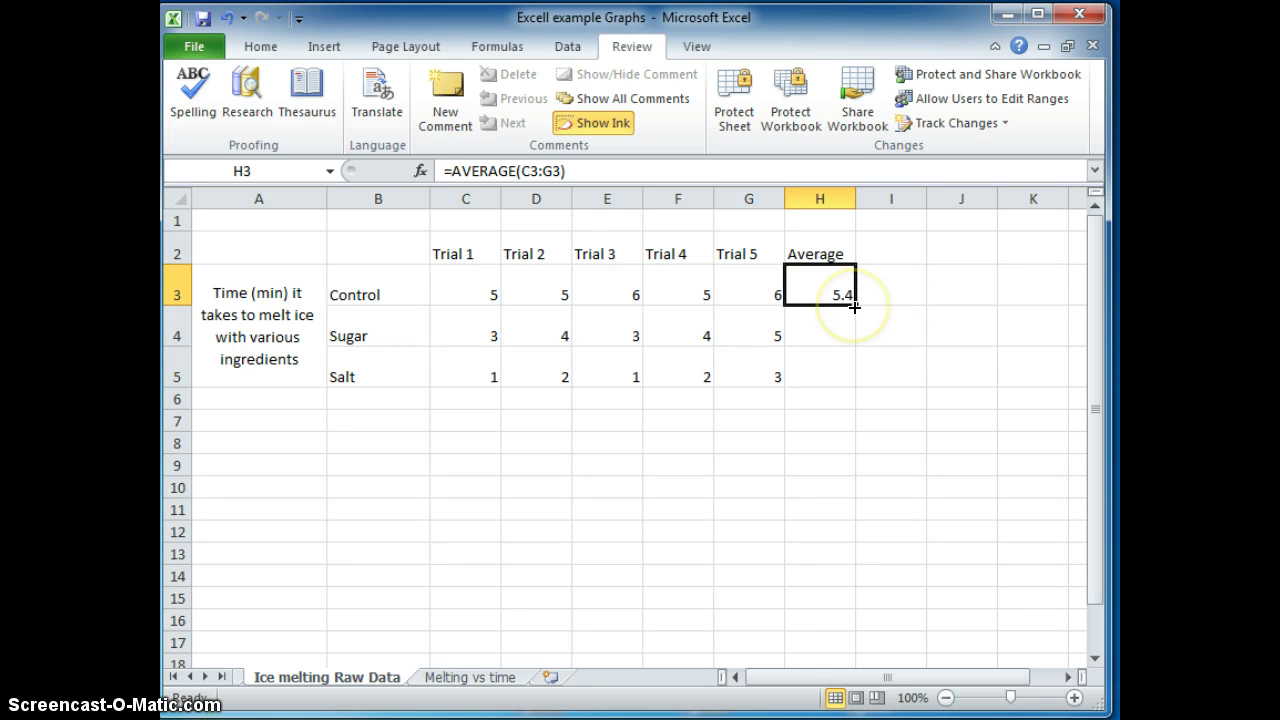
pyautogui.click(849, 311)
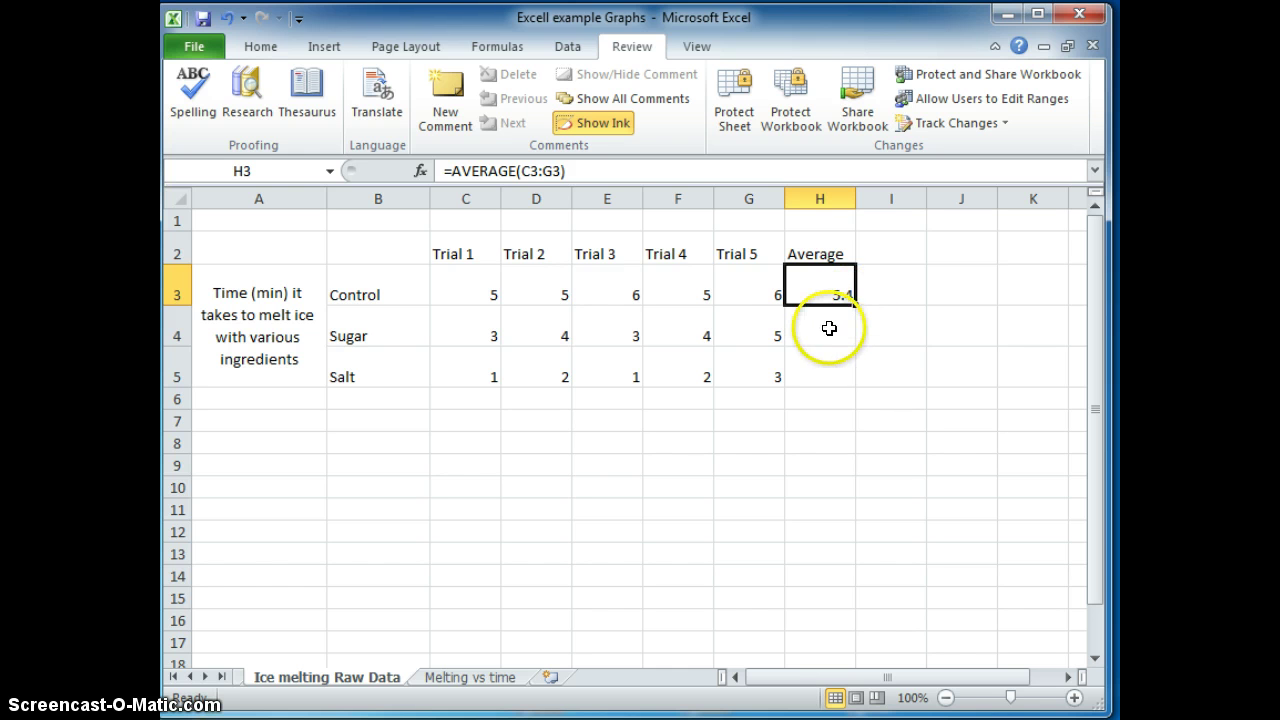
pyautogui.click(829, 328)
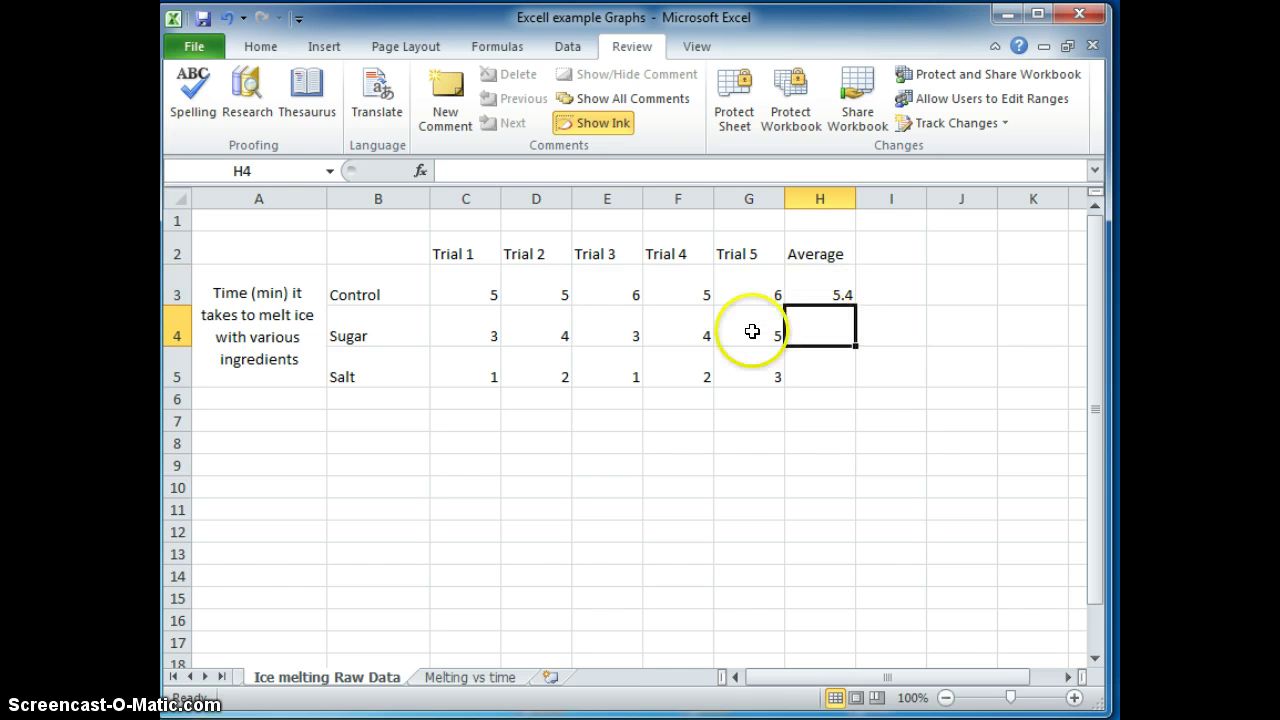
pyautogui.moveTo(749, 330); pyautogui.dragTo(466, 340)
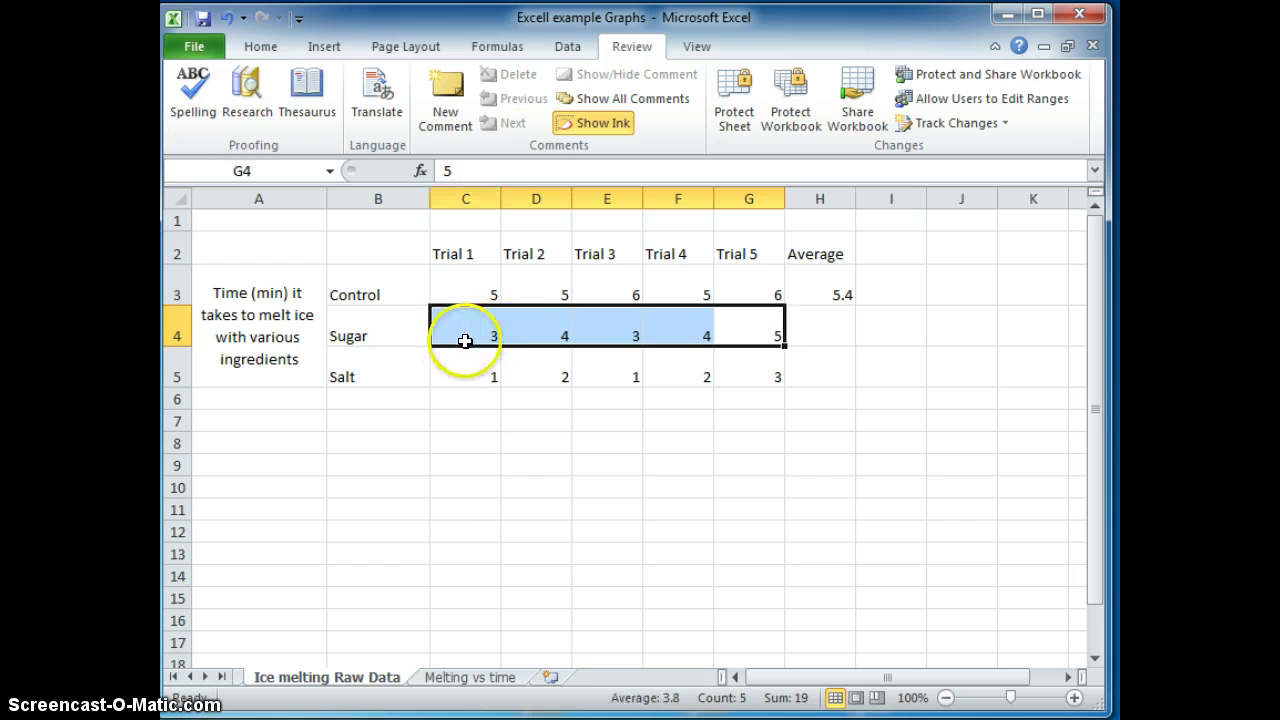
pyautogui.click(800, 377)
pyautogui.moveTo(782, 377); pyautogui.dragTo(466, 371)
pyautogui.click(797, 486)
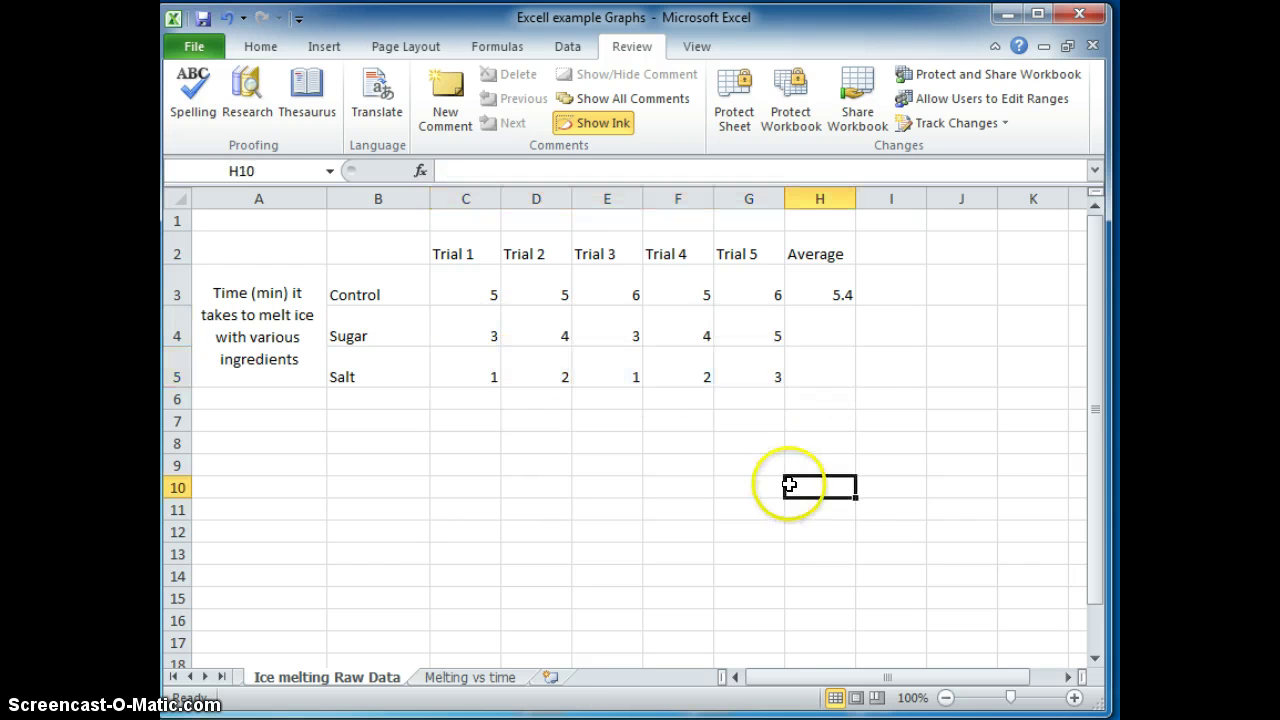
# - Fill the AVERAGE formula from H3 down to H5, giving 3.8 for Sugar and 1.8 for Salt
pyautogui.click(822, 291)
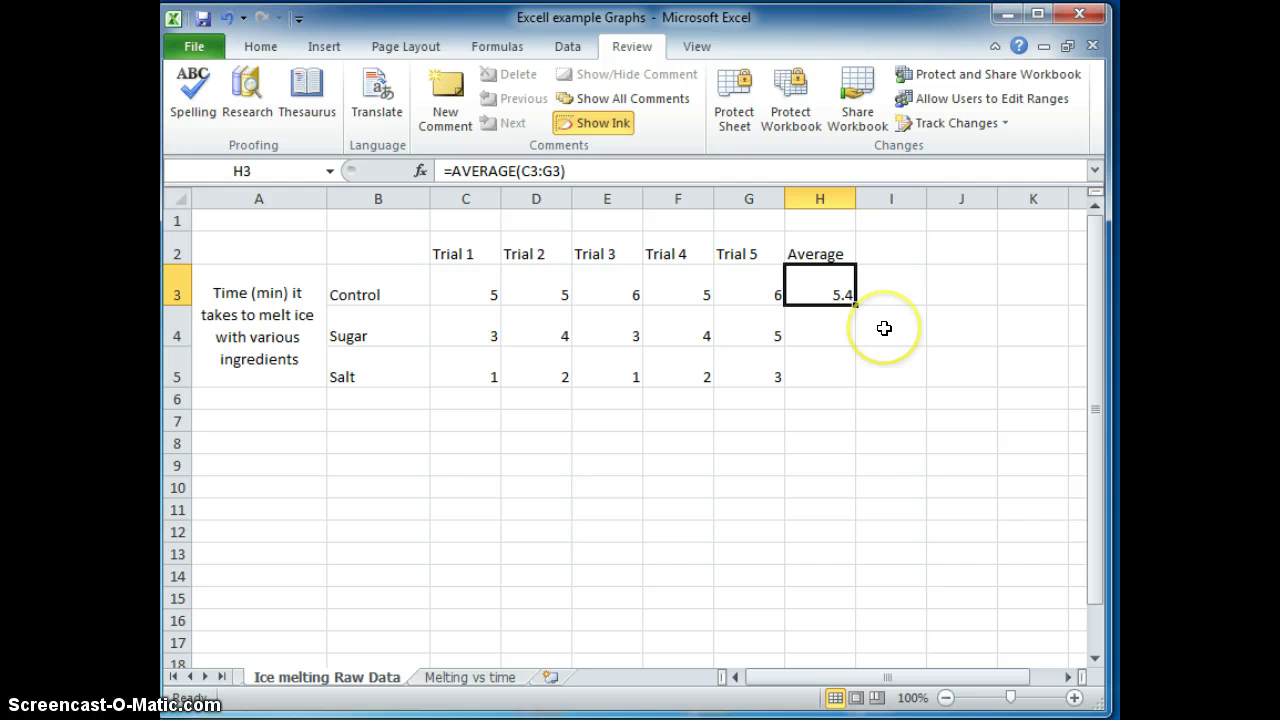
pyautogui.click(830, 294)
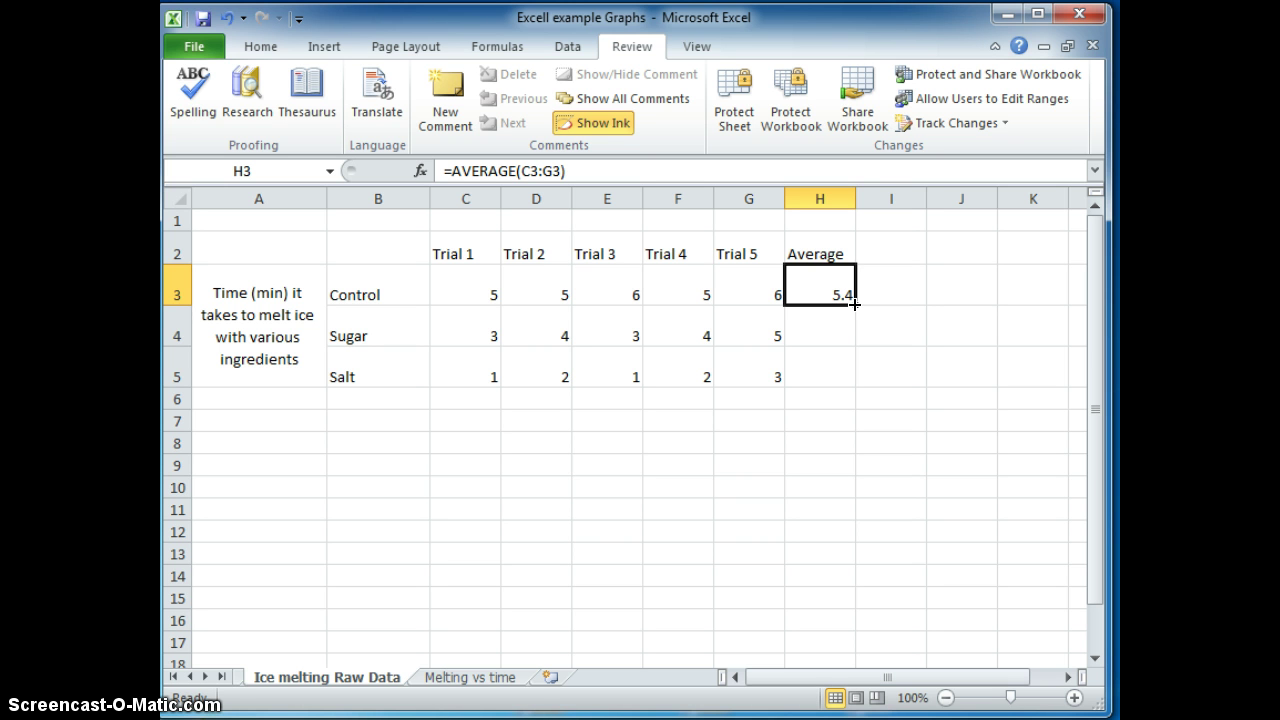
pyautogui.moveTo(853, 303); pyautogui.dragTo(846, 376)
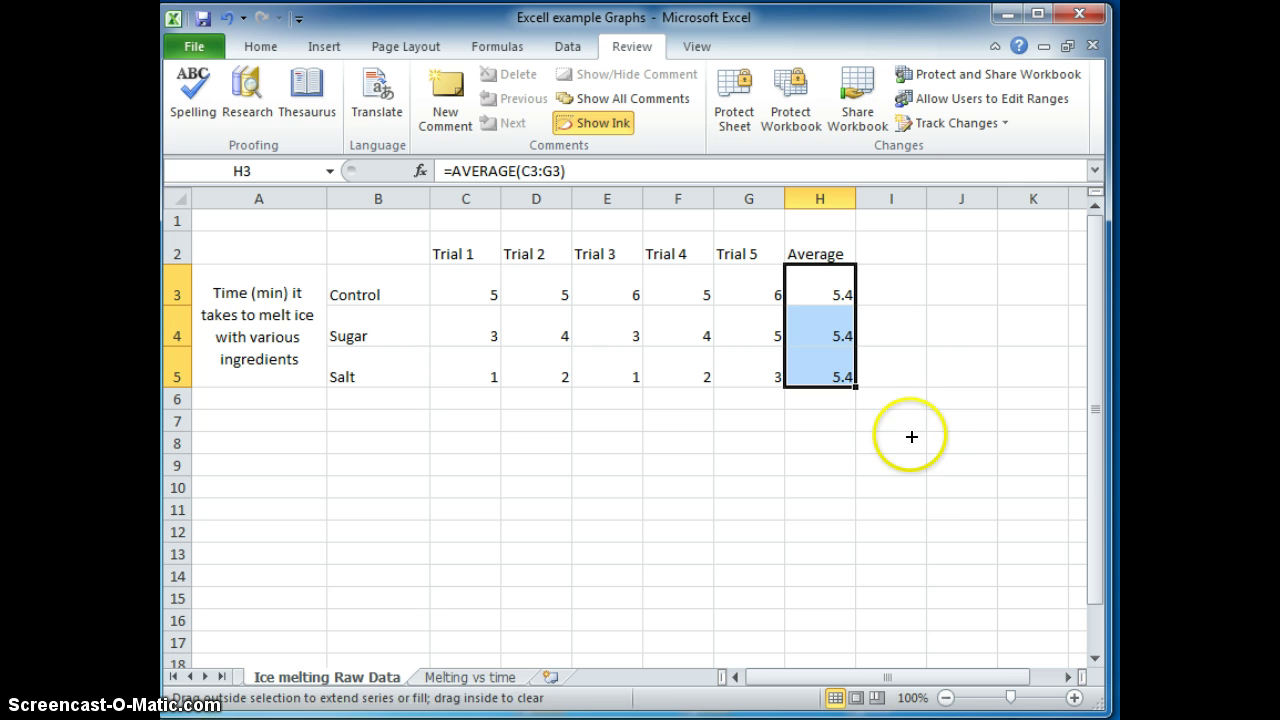
pyautogui.click(956, 481)
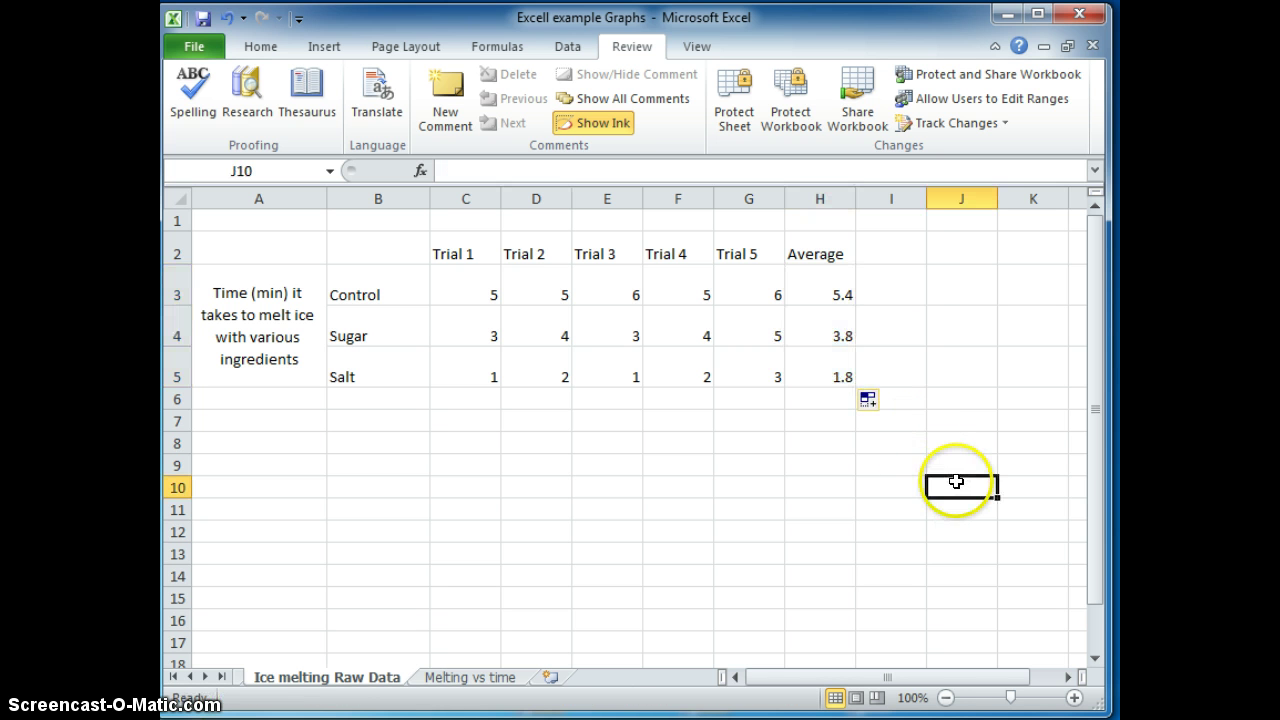
pyautogui.doubleClick(834, 368)
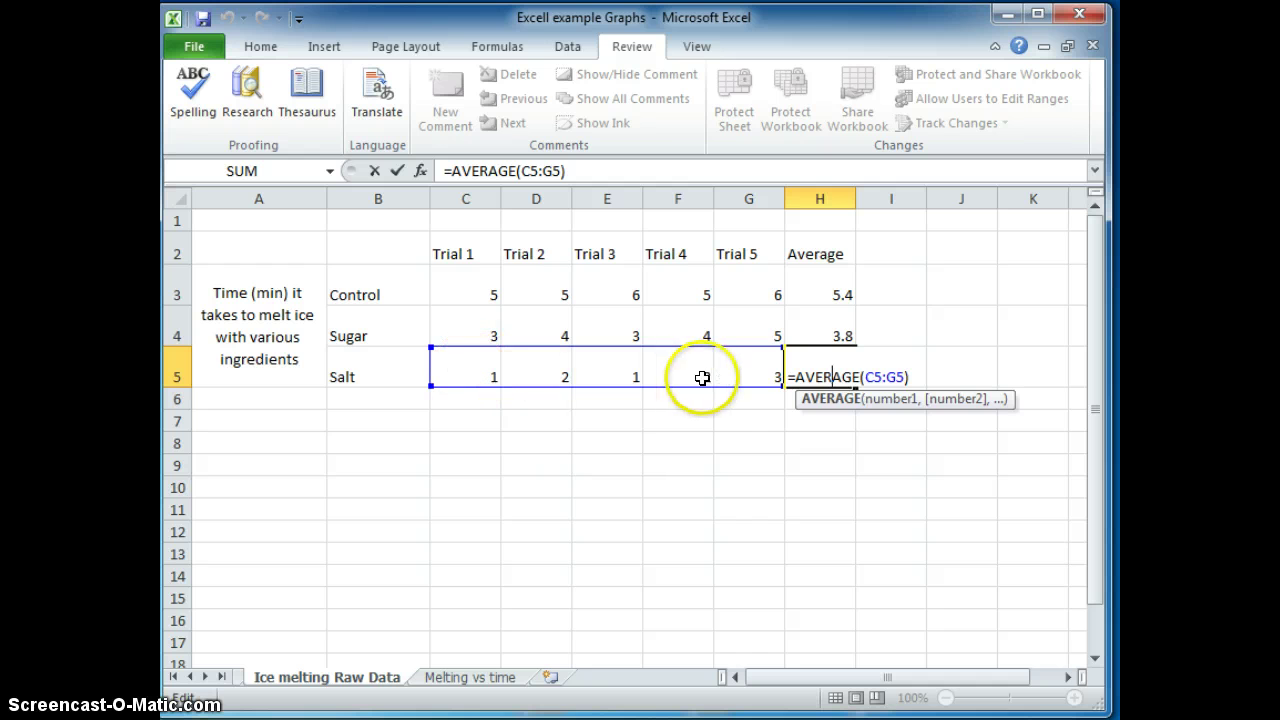
pyautogui.moveTo(428, 346)
pyautogui.mouseDown()
pyautogui.moveTo(519, 348)
pyautogui.moveTo(434, 345)
pyautogui.moveTo(489, 343)
pyautogui.moveTo(443, 357)
pyautogui.mouseUp()
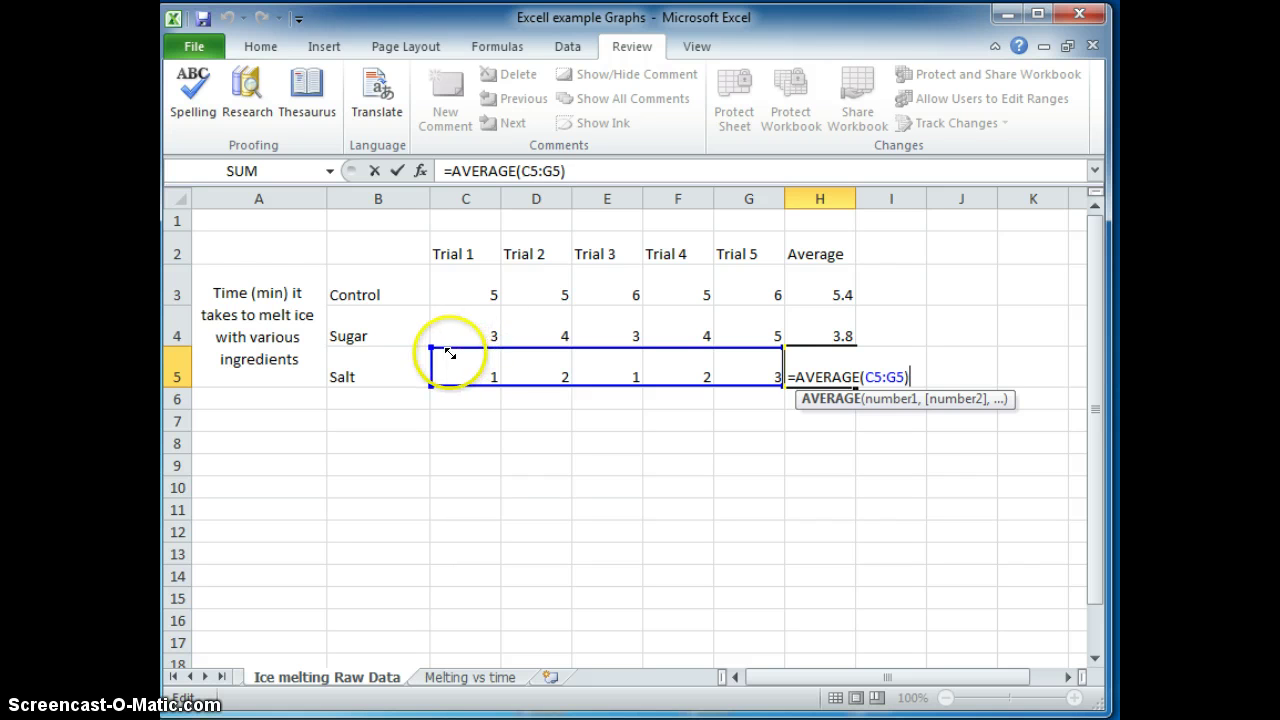
pyautogui.press('Return')
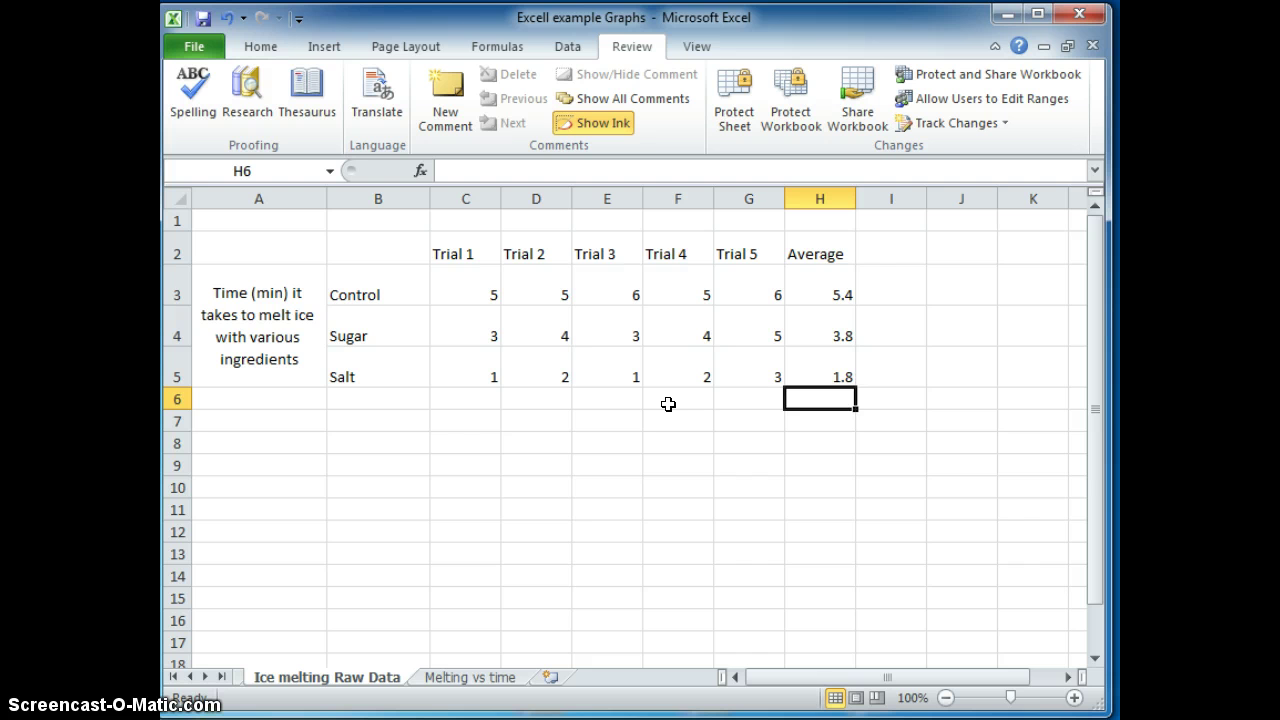
pyautogui.click(823, 373)
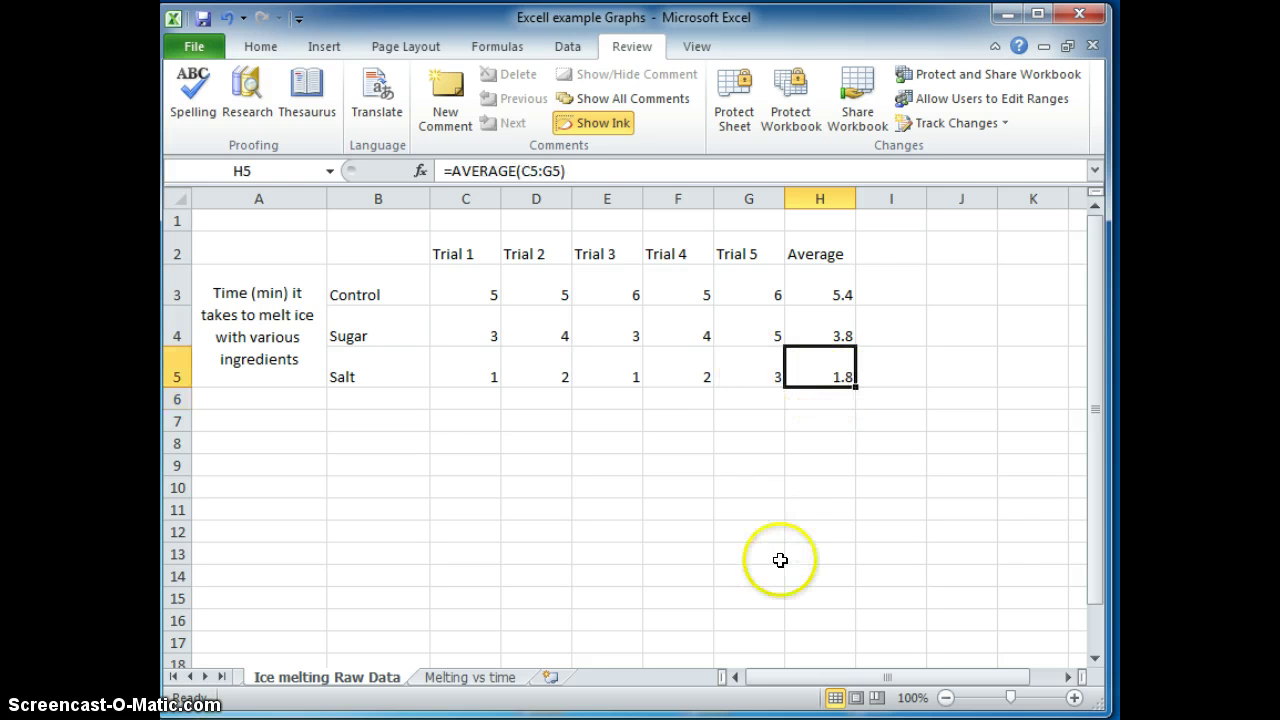
pyautogui.click(698, 572)
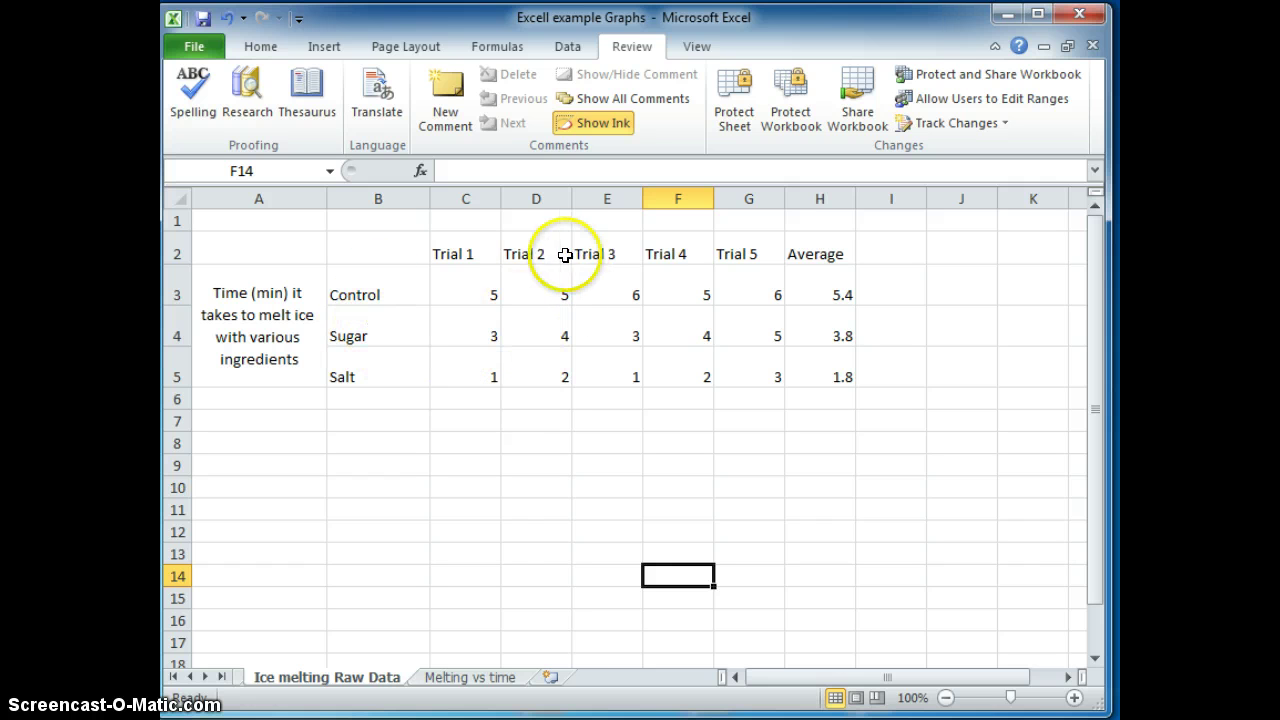
# - Apply All Borders to the table C2:H5 and the label cells A3:B5
pyautogui.moveTo(455, 253); pyautogui.dragTo(836, 366)
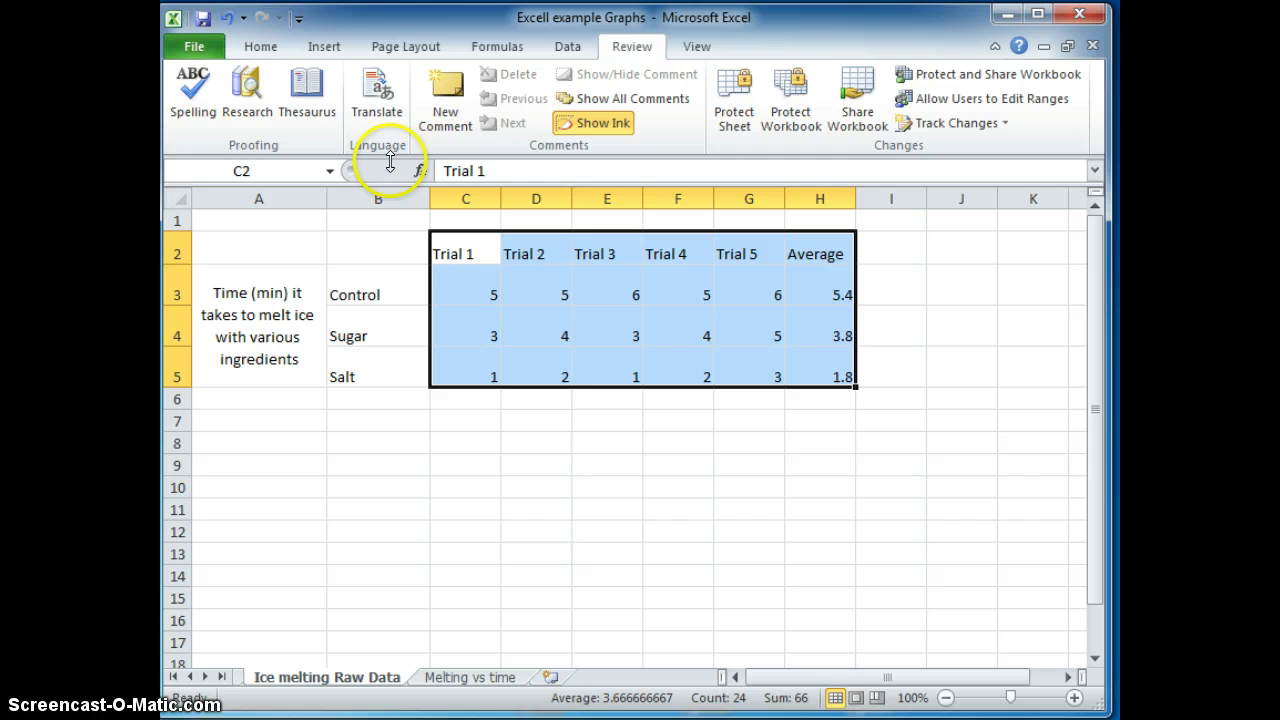
pyautogui.click(261, 46)
pyautogui.click(273, 123)
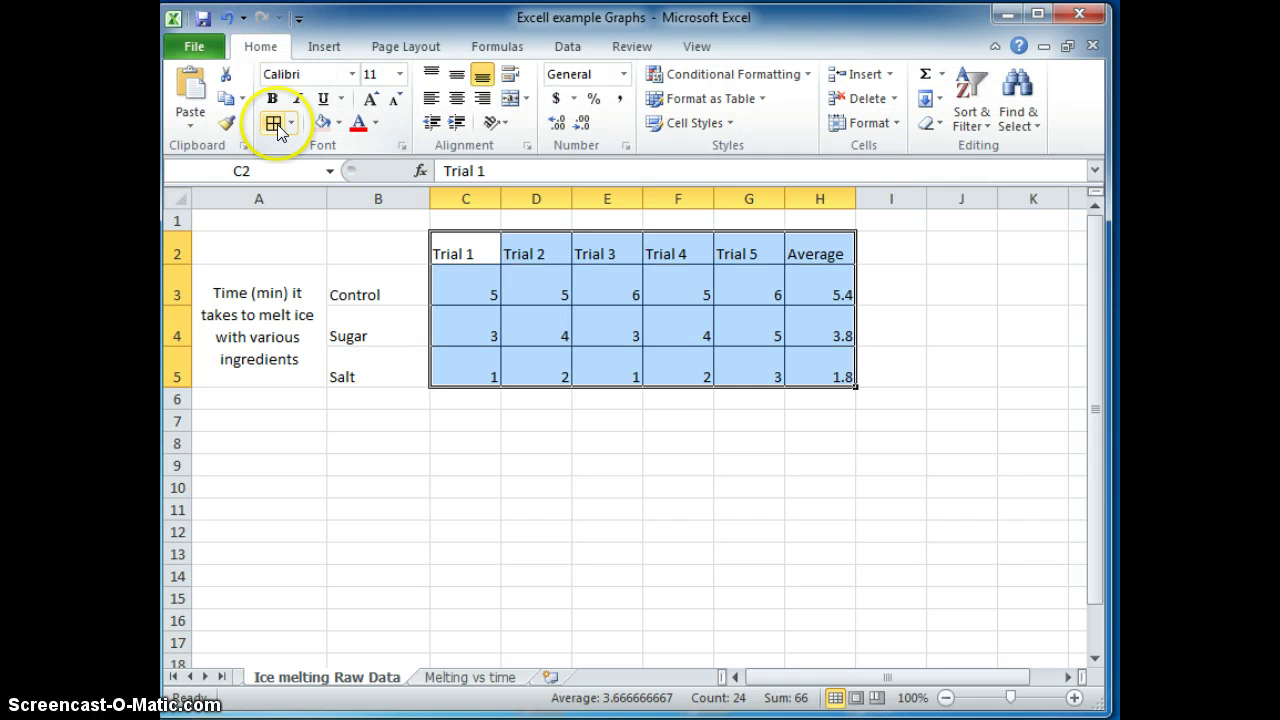
pyautogui.moveTo(318, 318); pyautogui.dragTo(380, 372)
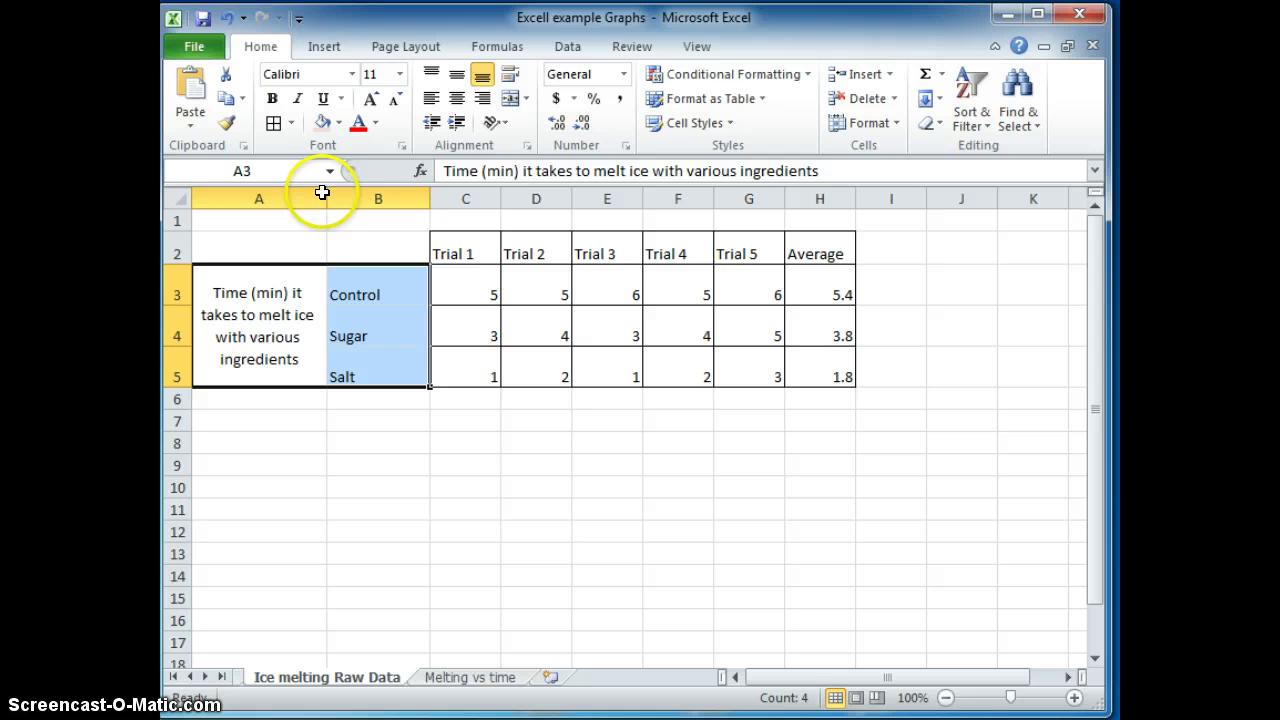
pyautogui.click(273, 123)
pyautogui.click(512, 318)
# - Bold the header row C2:H2 and the label cells A3:B5
pyautogui.moveTo(443, 245); pyautogui.dragTo(810, 240)
pyautogui.click(271, 98)
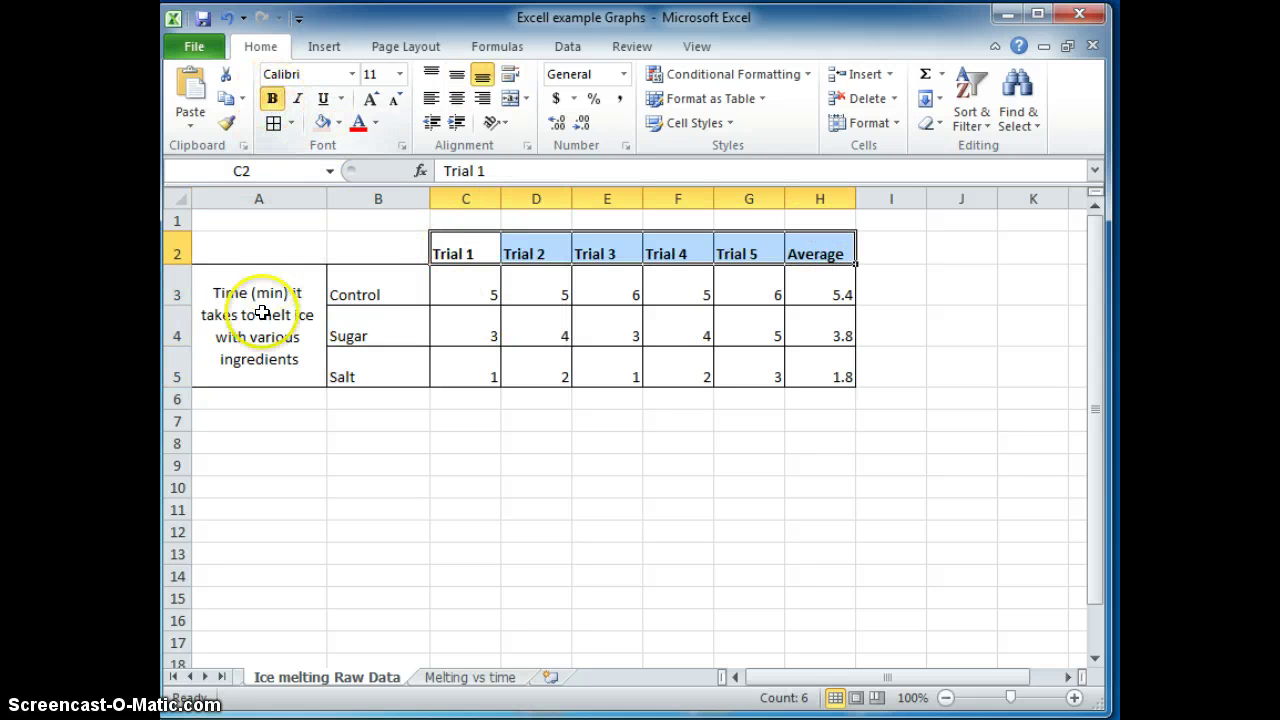
pyautogui.click(281, 327)
pyautogui.moveTo(281, 327); pyautogui.dragTo(375, 370)
pyautogui.click(271, 98)
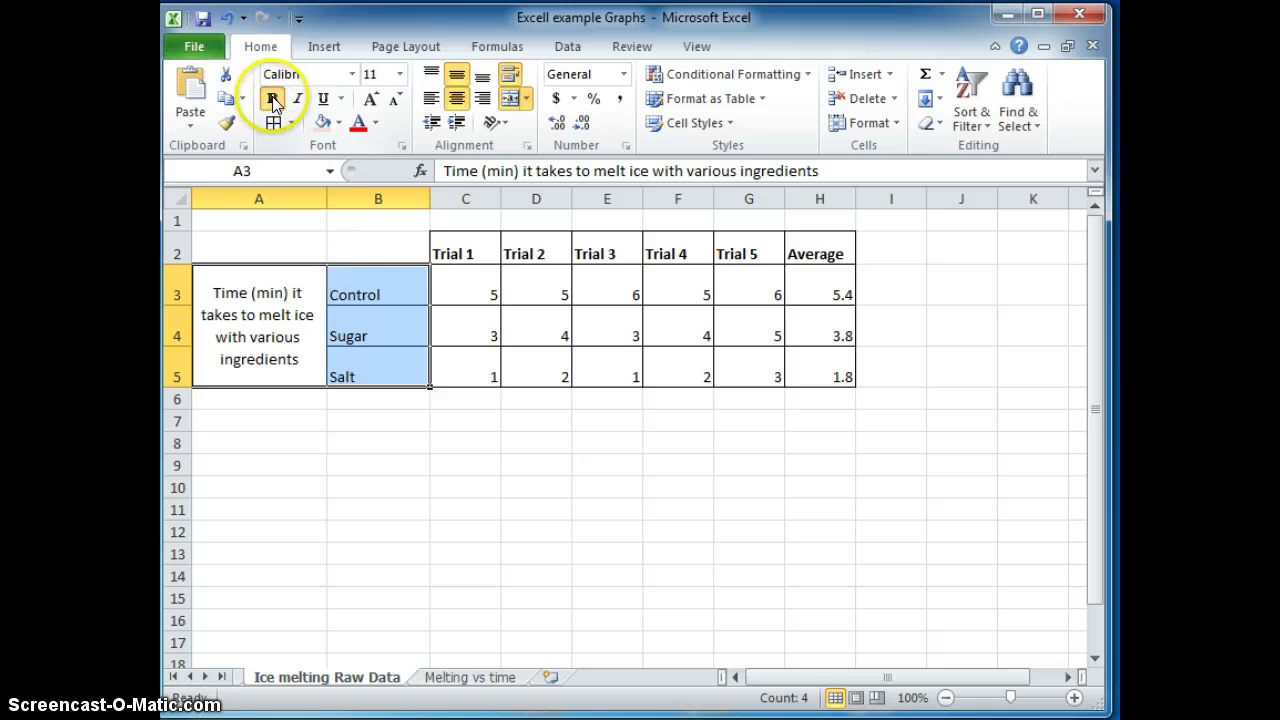
pyautogui.click(512, 320)
# - Fill the header row and the label cells with pink
pyautogui.moveTo(490, 242); pyautogui.dragTo(800, 245)
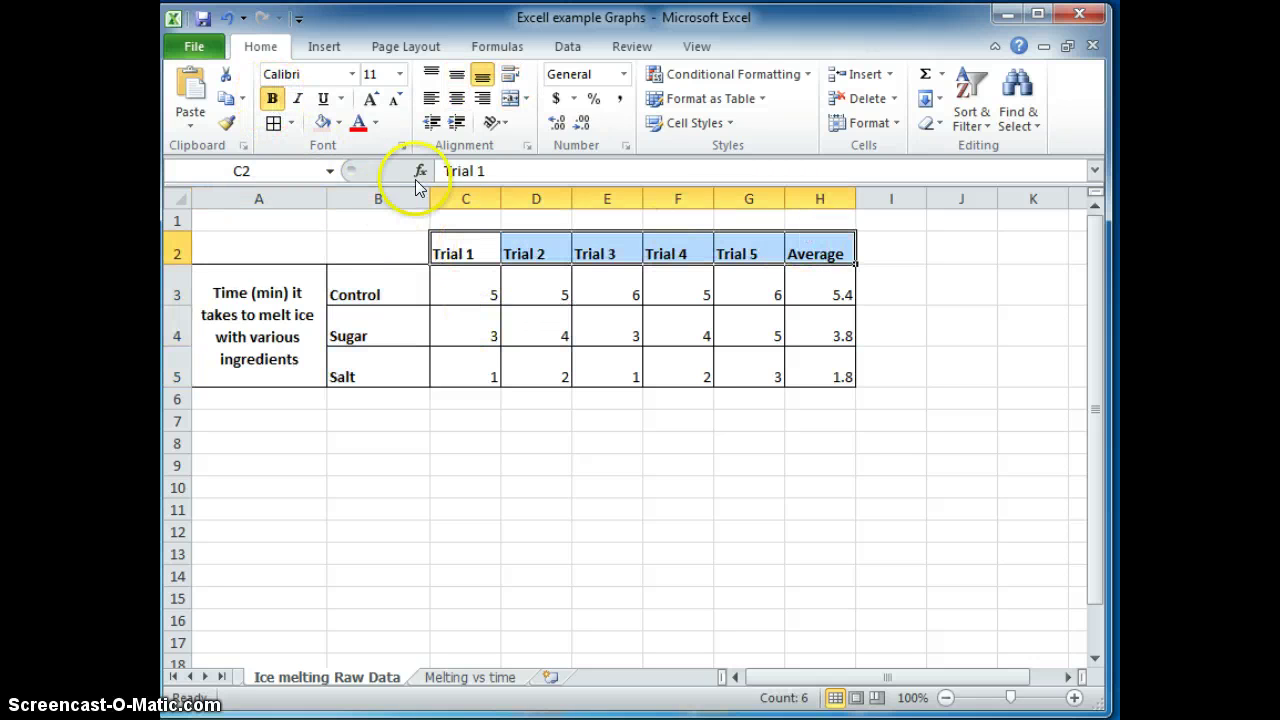
pyautogui.click(314, 125)
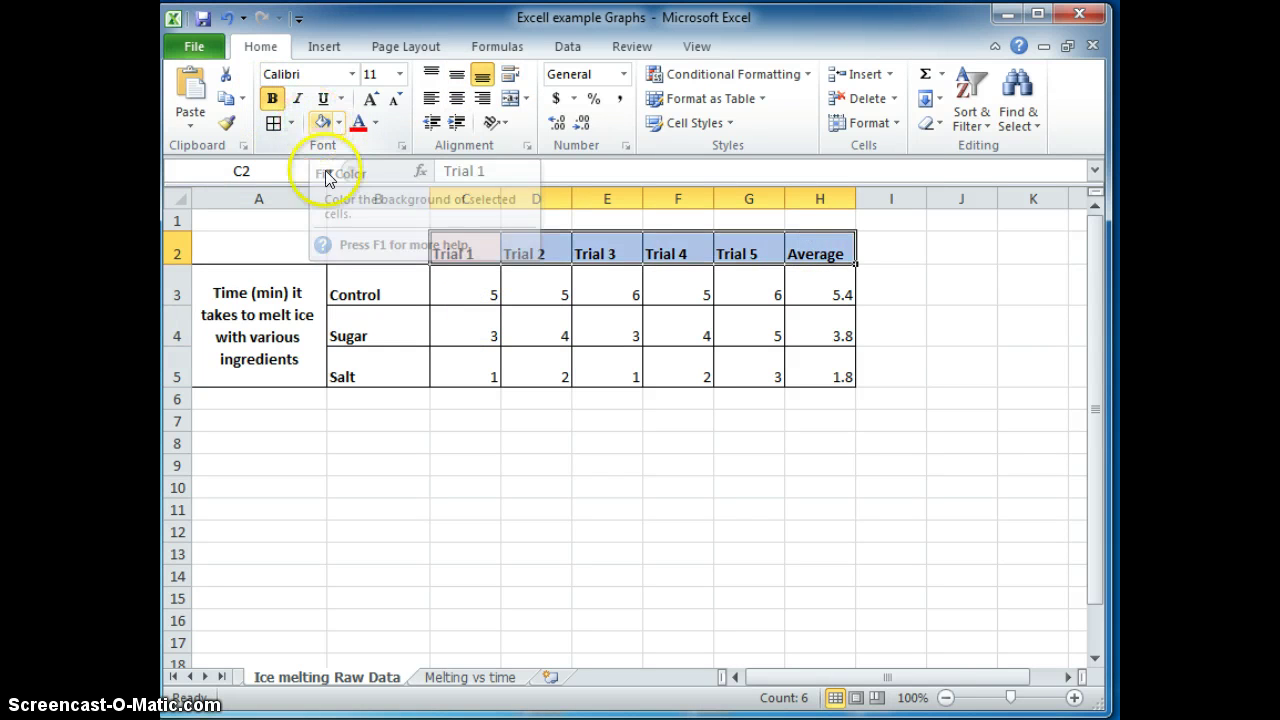
pyautogui.click(423, 357)
pyautogui.moveTo(289, 334); pyautogui.dragTo(373, 340)
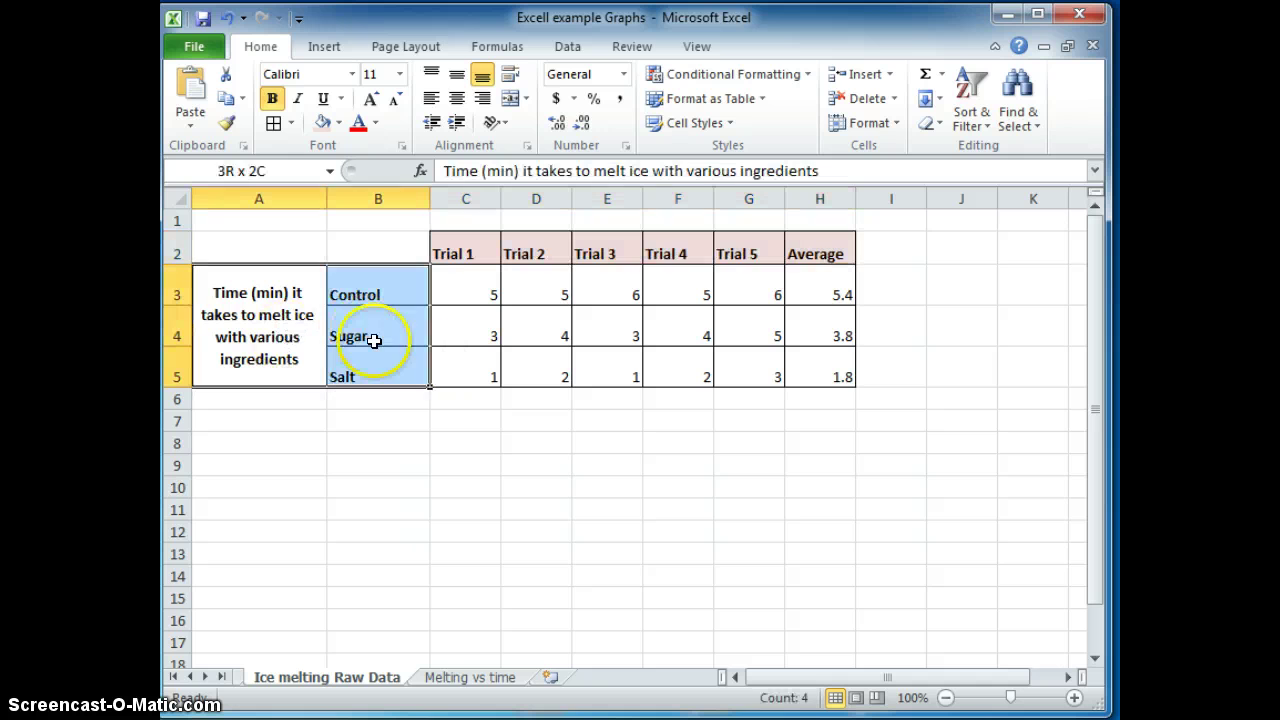
pyautogui.click(322, 122)
pyautogui.click(400, 375)
pyautogui.click(780, 553)
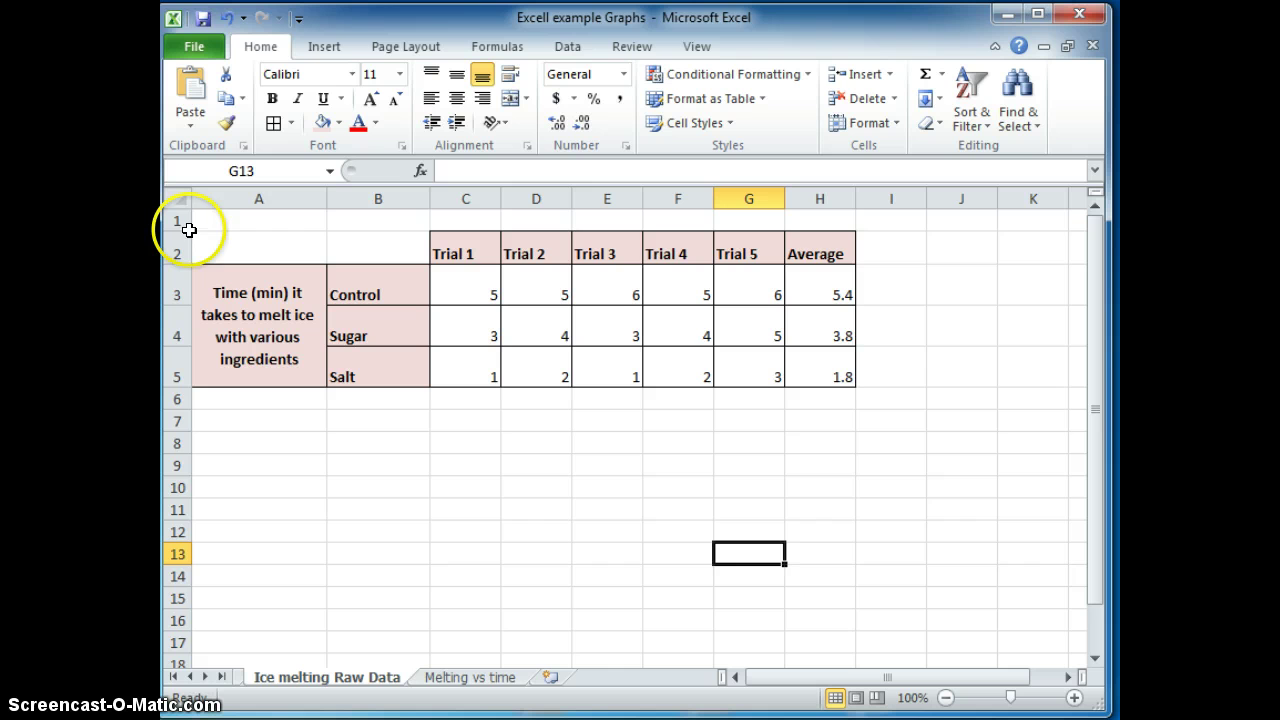
# - Make row 1 taller so the table sits lower on the sheet
pyautogui.moveTo(187, 228); pyautogui.dragTo(187, 242)
pyautogui.click(523, 527)
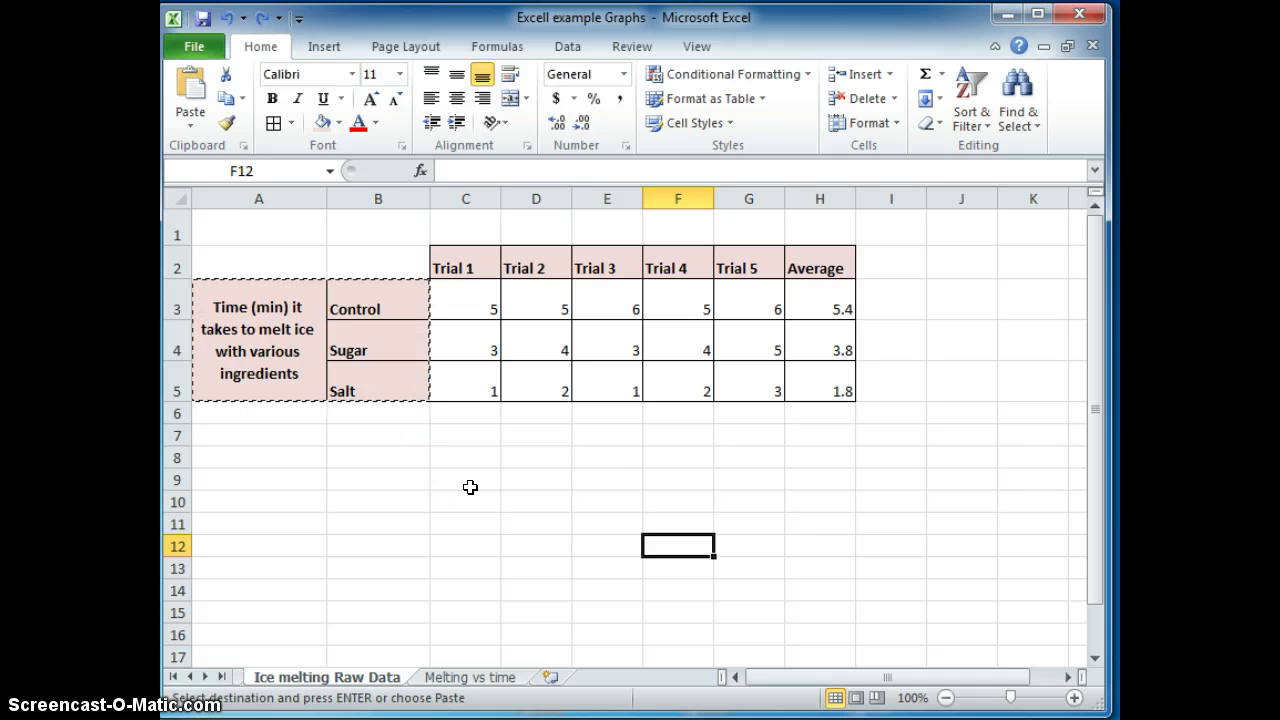
# - Copy the ingredient names Control, Sugar and Salt from B3:B5
pyautogui.moveTo(485, 268); pyautogui.dragTo(760, 392)
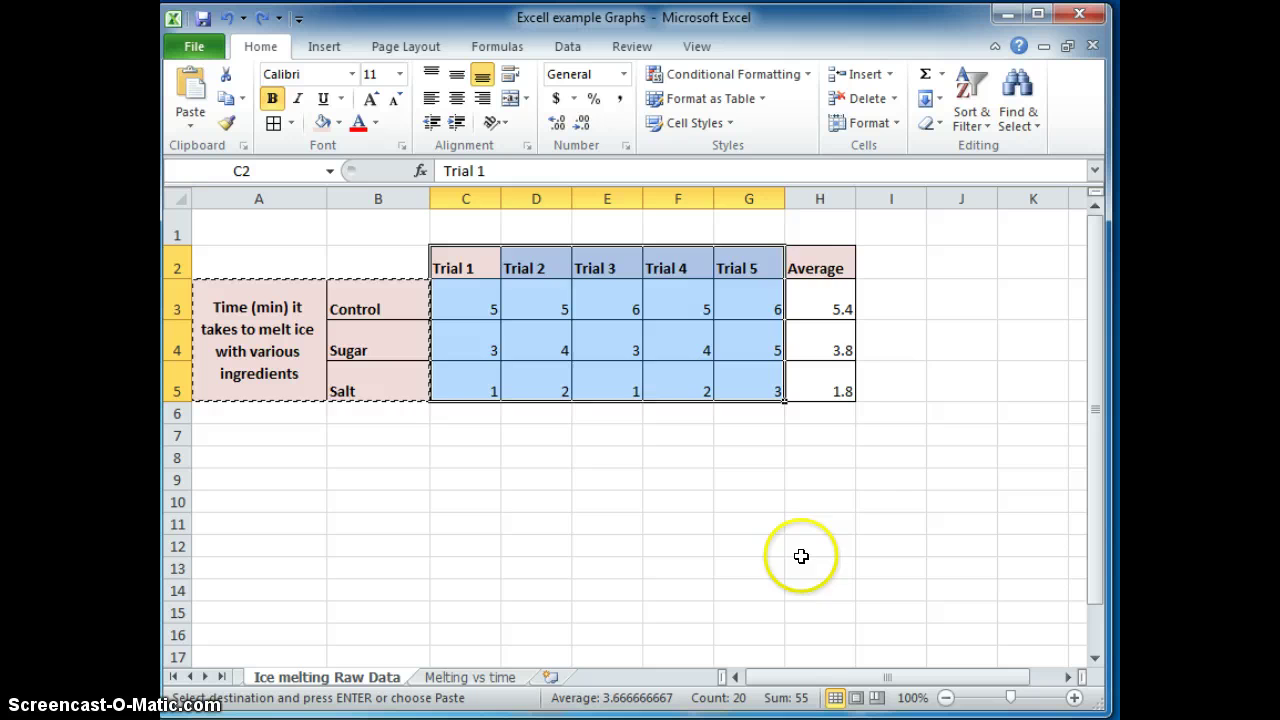
pyautogui.click(848, 563)
pyautogui.moveTo(820, 268); pyautogui.dragTo(821, 387)
pyautogui.moveTo(371, 309); pyautogui.dragTo(388, 392)
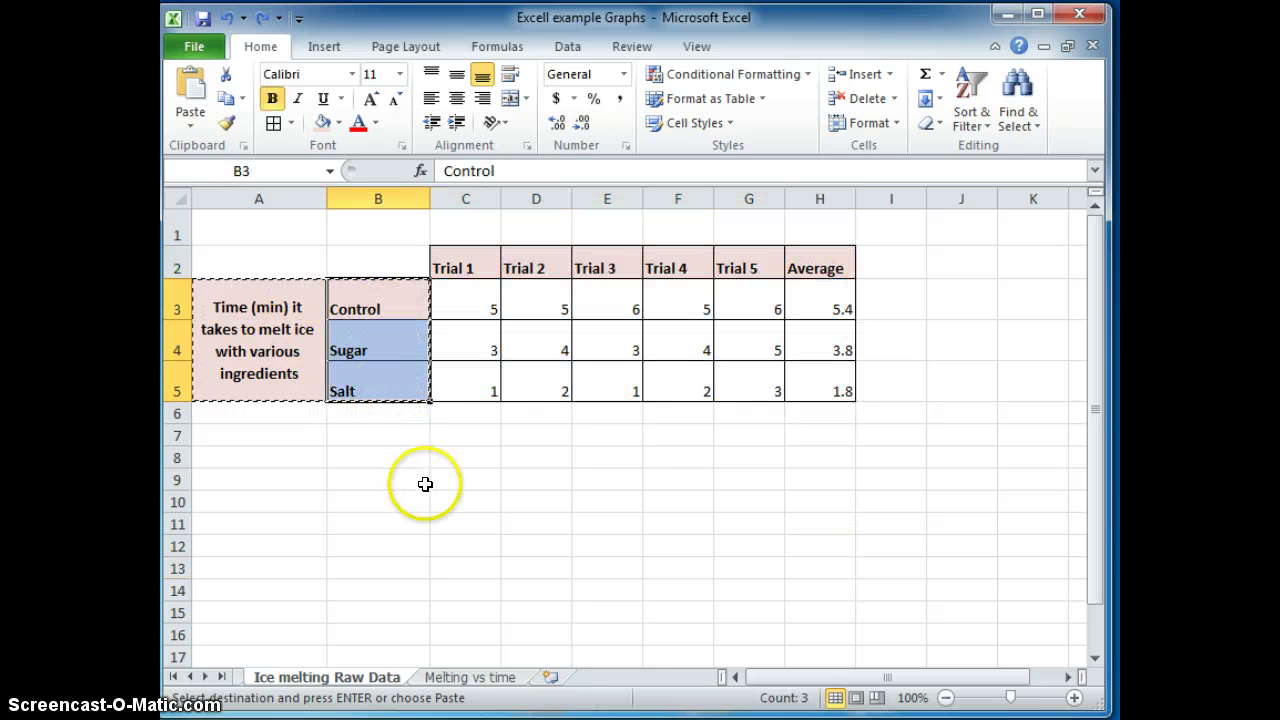
pyautogui.click(425, 484)
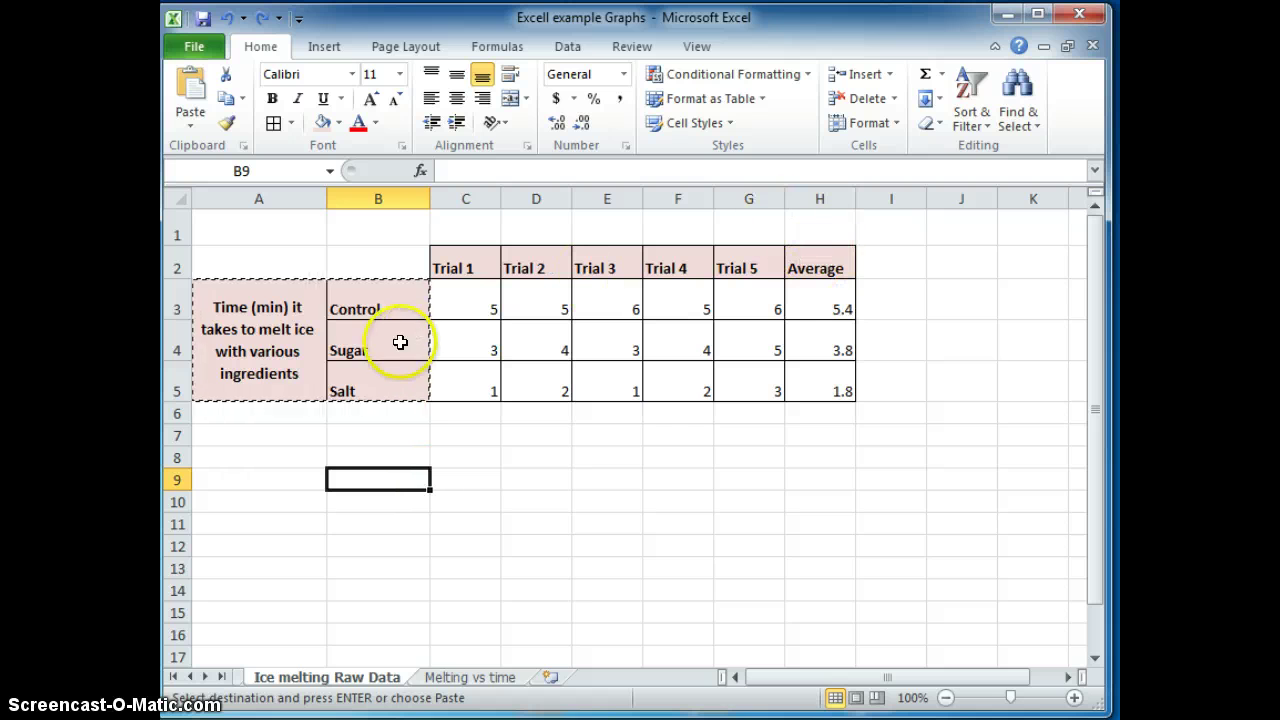
pyautogui.click(369, 345)
pyautogui.click(366, 380)
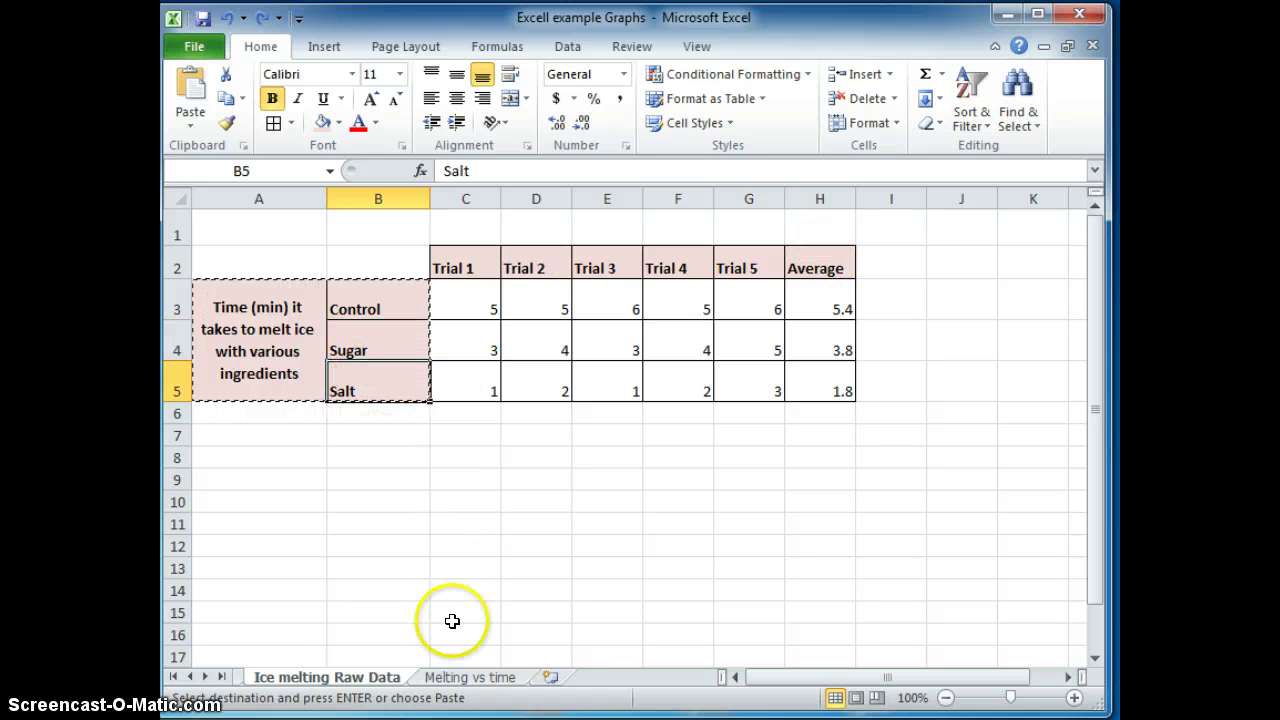
pyautogui.click(418, 434)
pyautogui.moveTo(366, 310); pyautogui.dragTo(375, 378)
pyautogui.hotkey('ctrl', 'c')
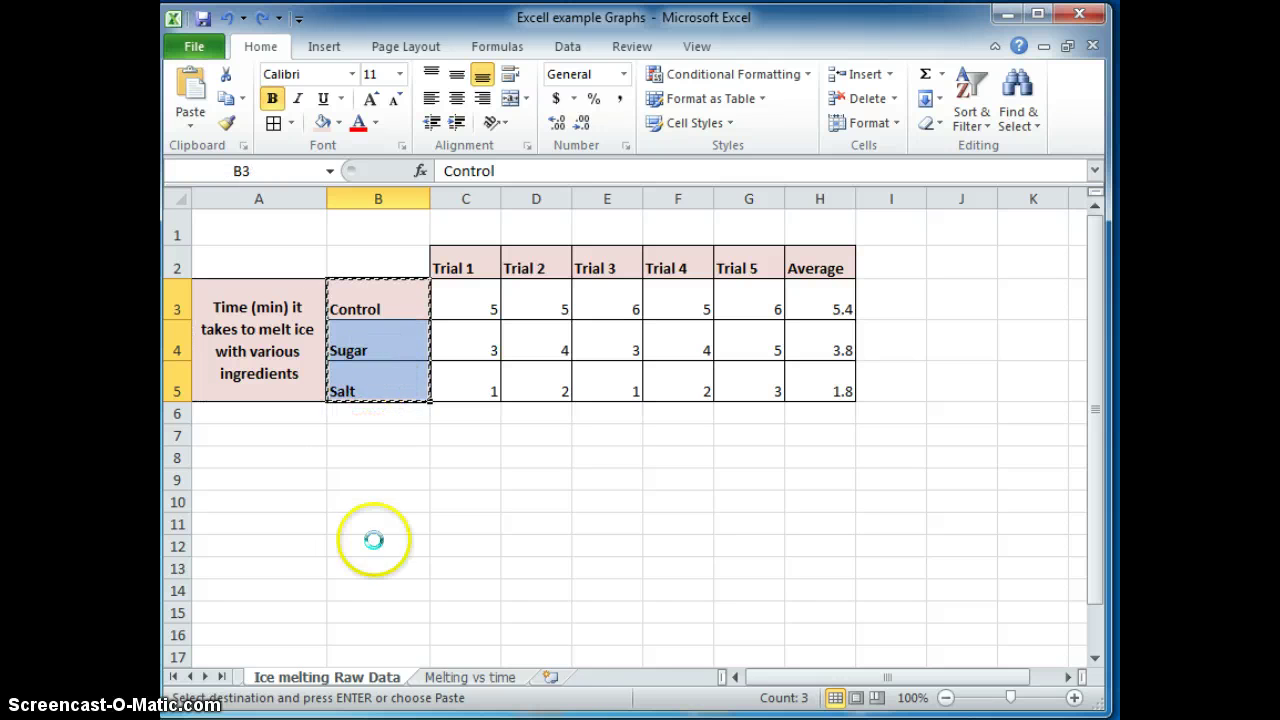
# - Glance at the Melting vs time sheet, then add a new blank worksheet, Sheet5
pyautogui.click(470, 677)
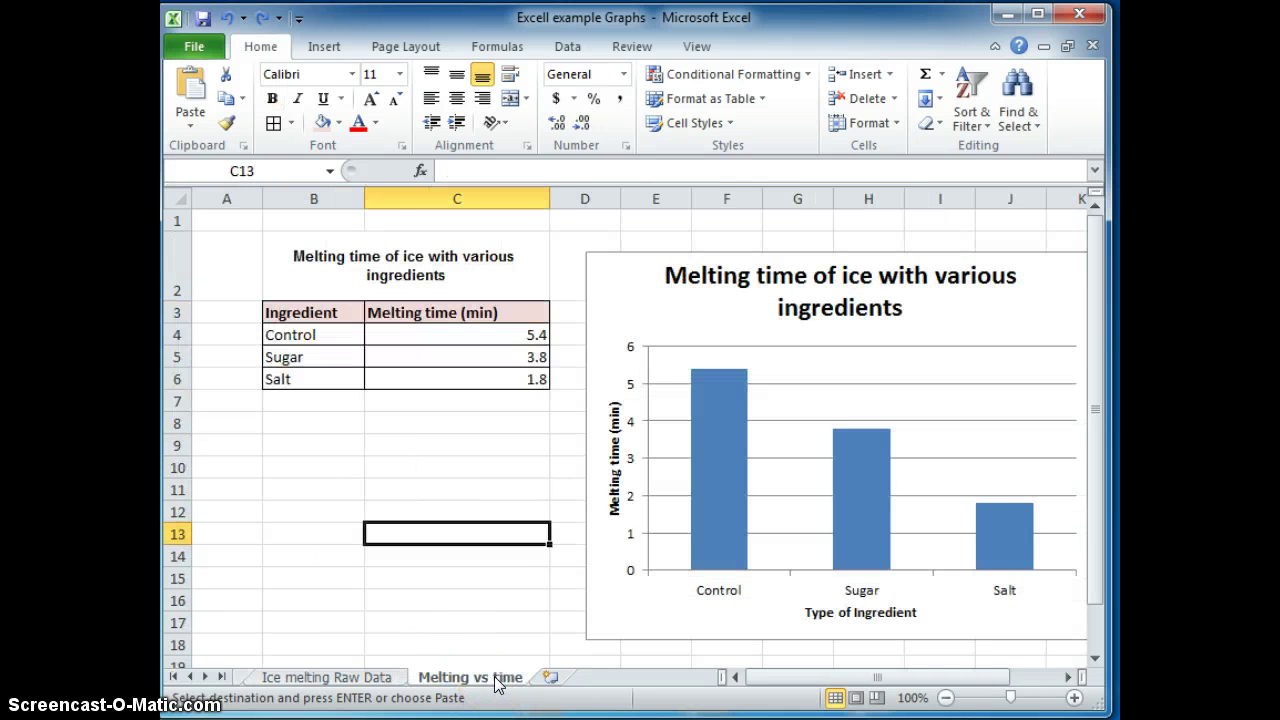
pyautogui.click(386, 677)
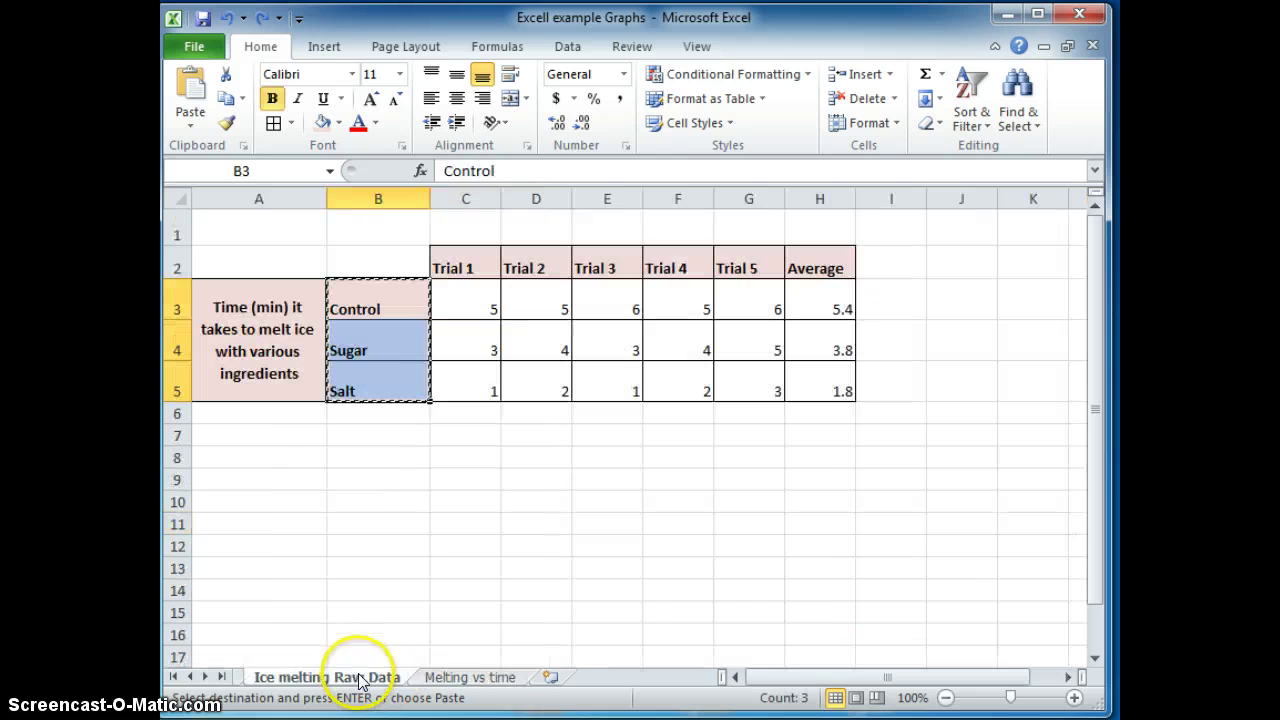
pyautogui.click(550, 677)
# - Paste the ingredient names and the Average column as values only into Sheet5's B2:C5
pyautogui.click(270, 287)
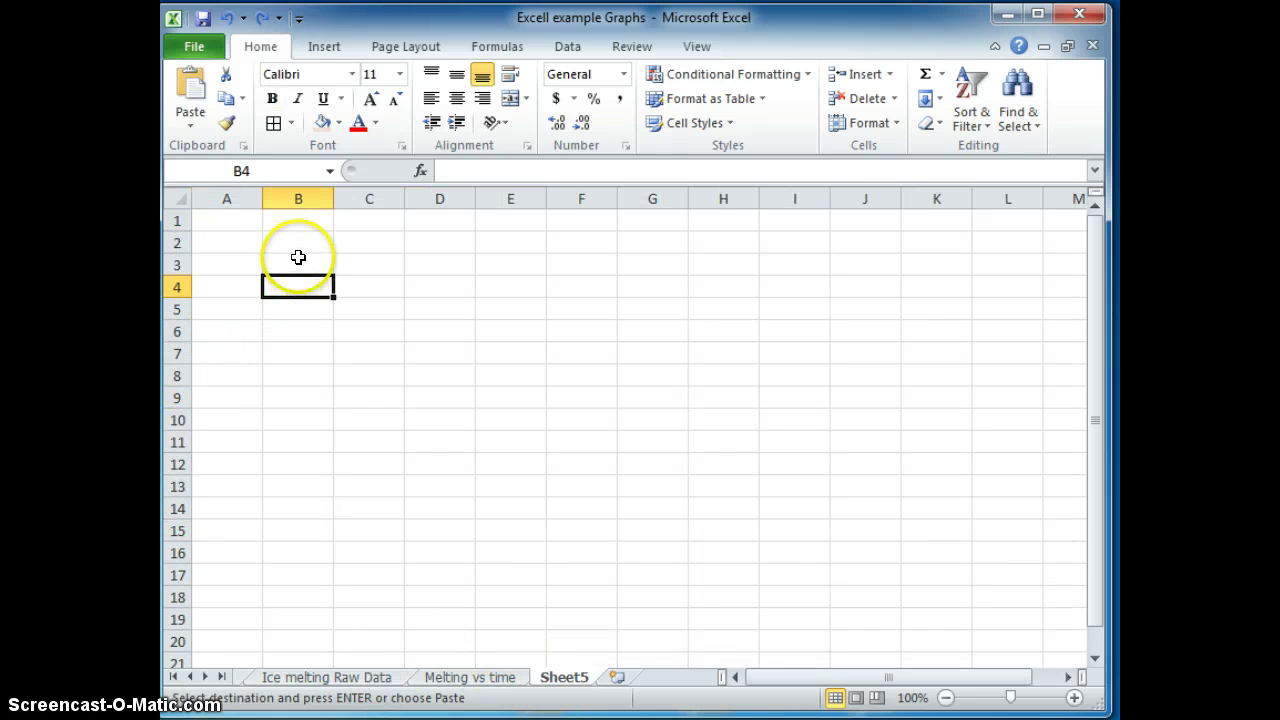
pyautogui.hotkey('ctrl', 'v')
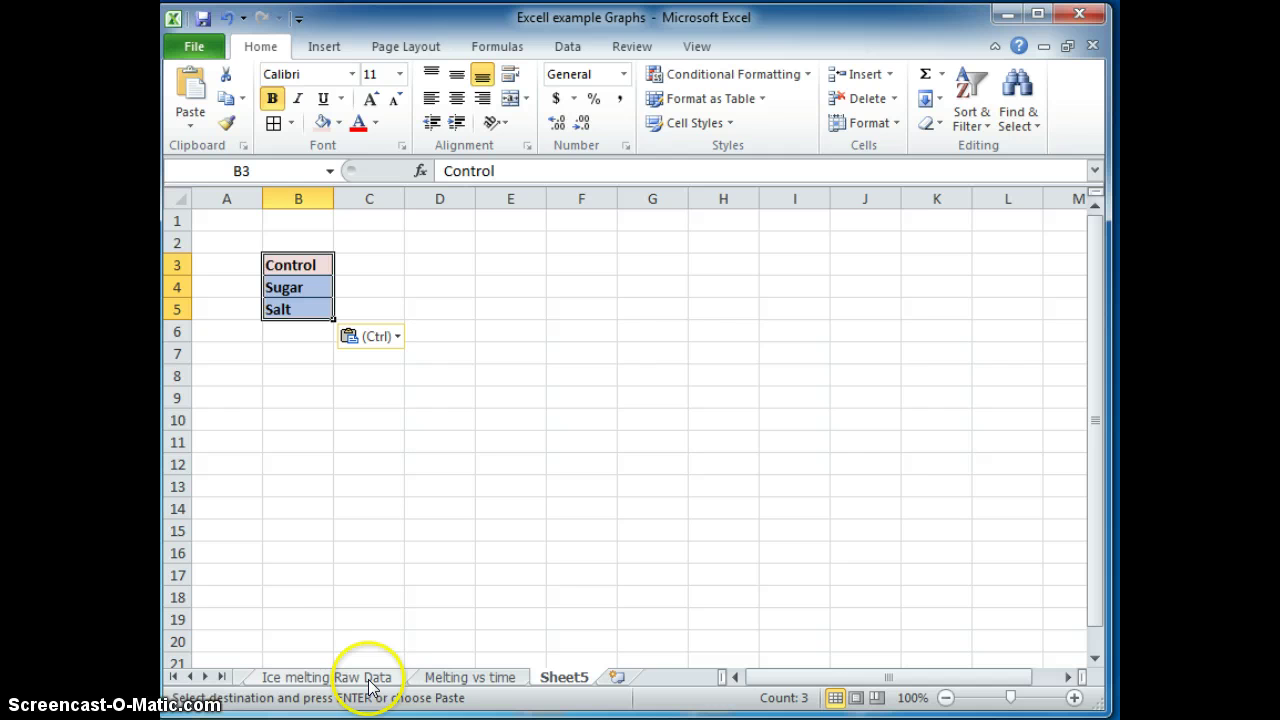
pyautogui.click(380, 677)
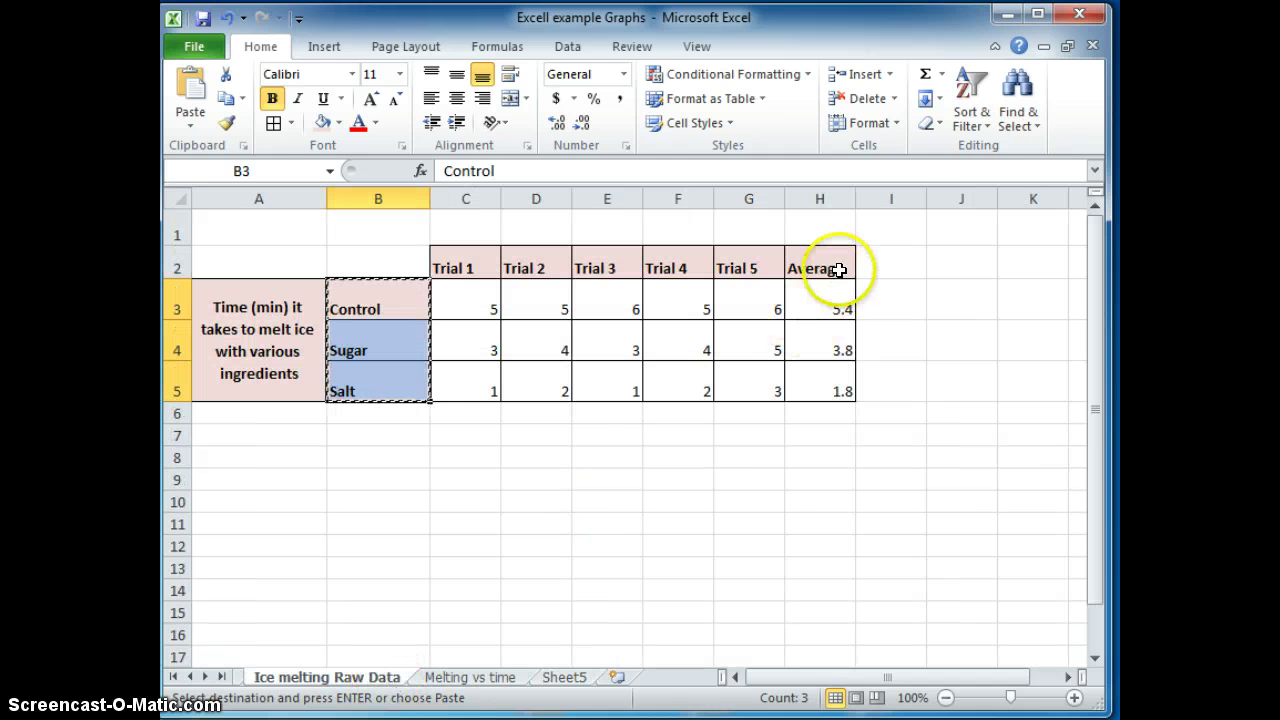
pyautogui.moveTo(838, 268); pyautogui.dragTo(831, 391)
pyautogui.hotkey('ctrl', 'c')
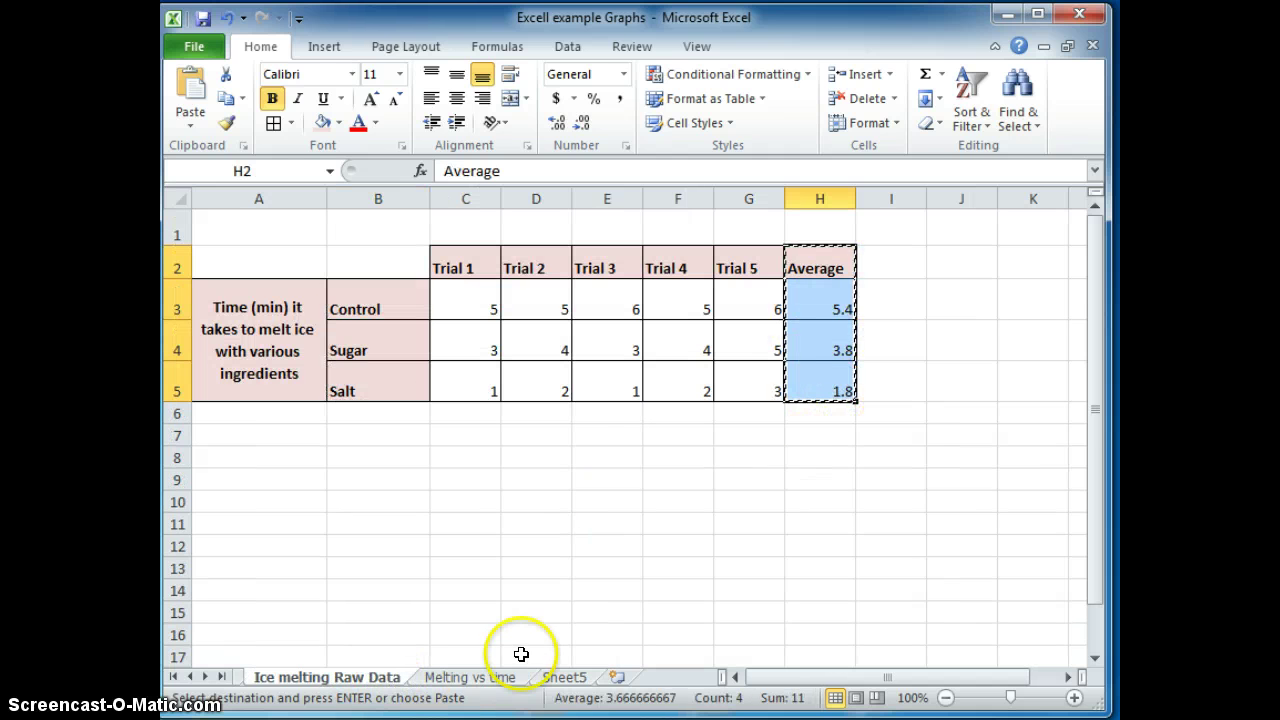
pyautogui.click(563, 677)
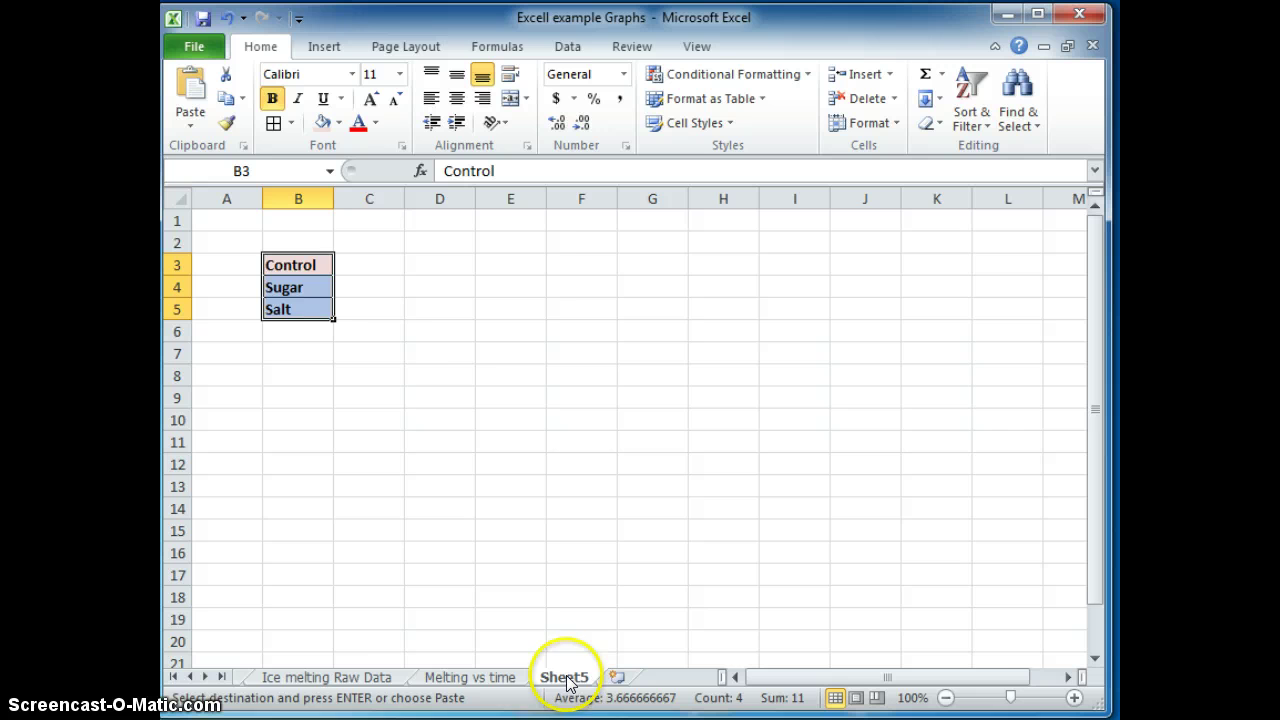
pyautogui.click(372, 243)
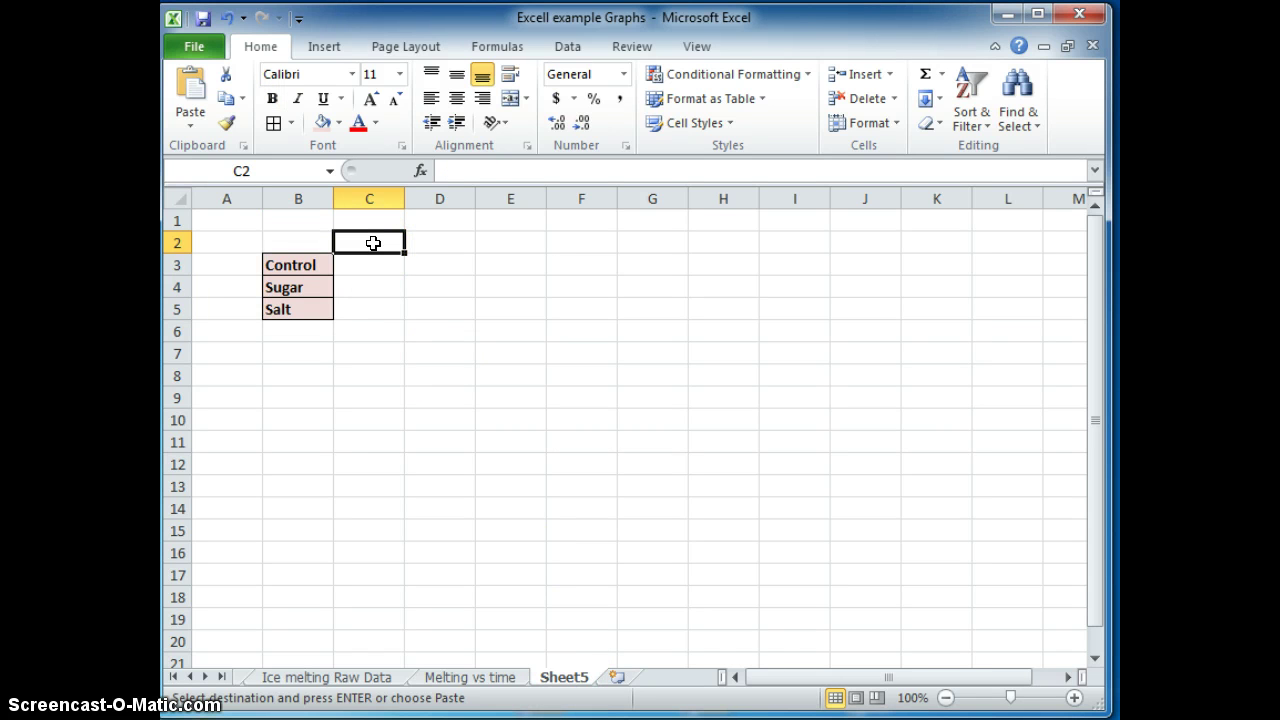
pyautogui.hotkey('ctrl', 'v')
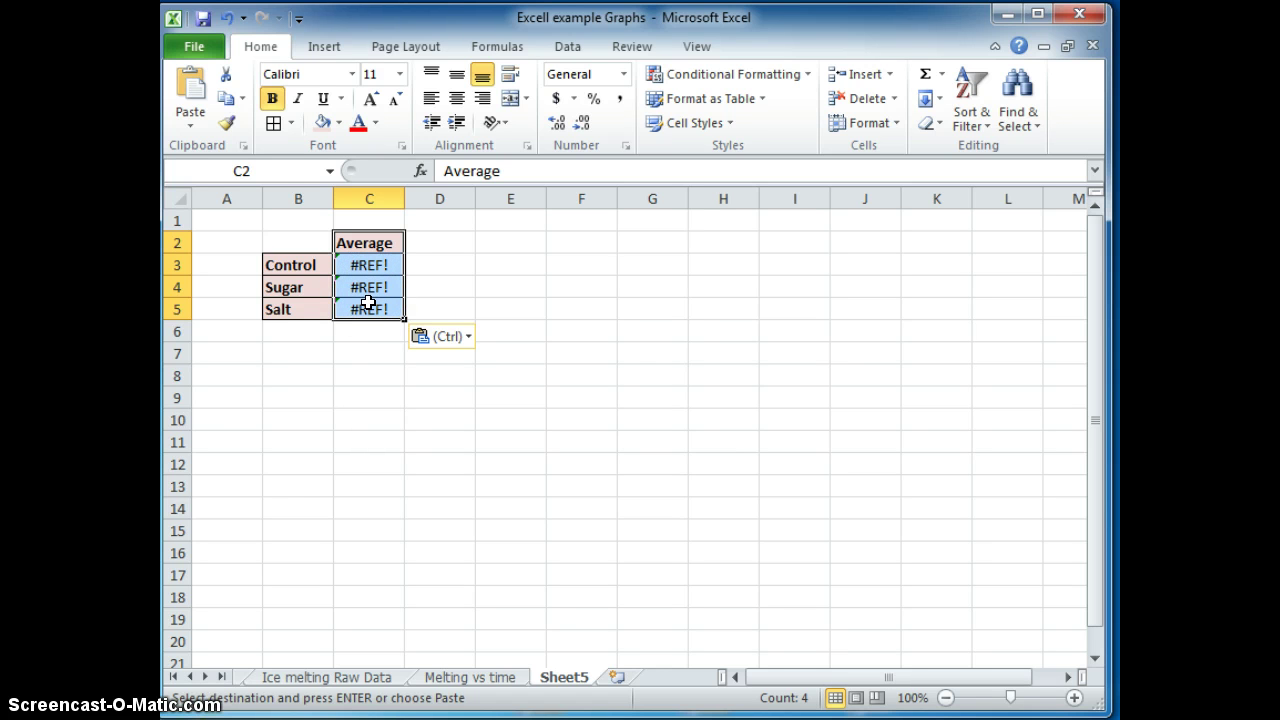
pyautogui.click(467, 338)
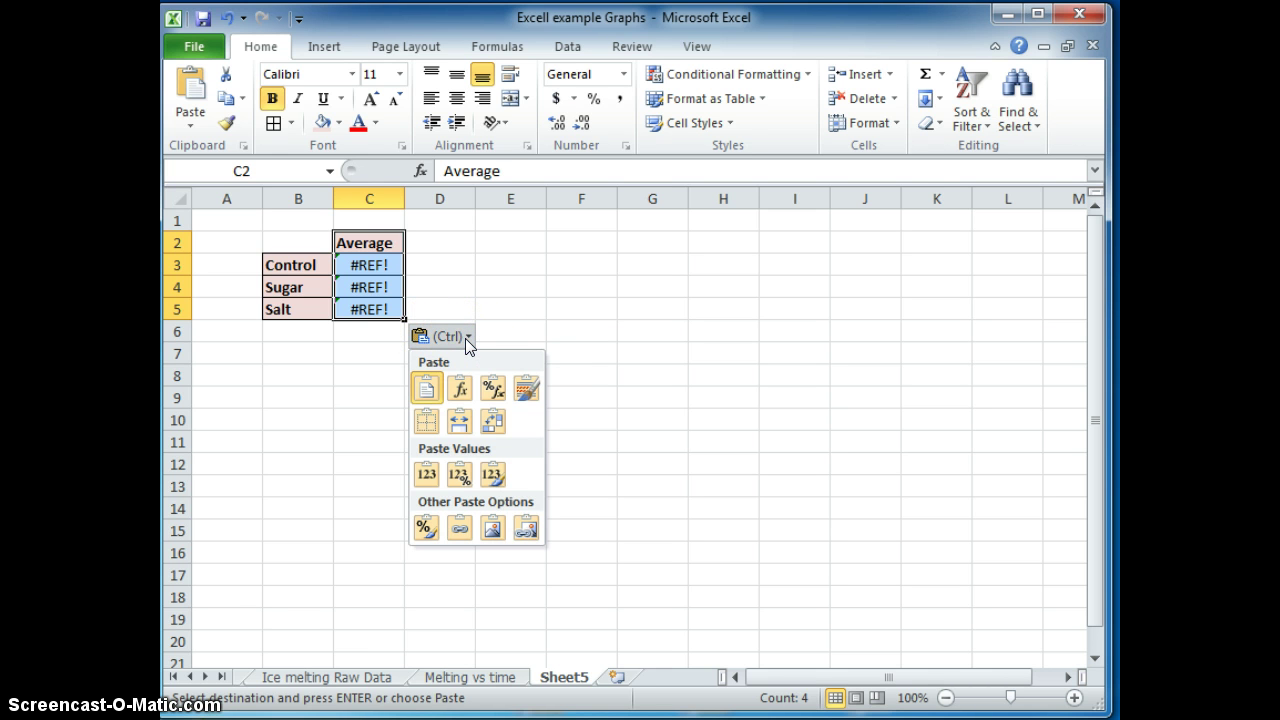
pyautogui.click(422, 479)
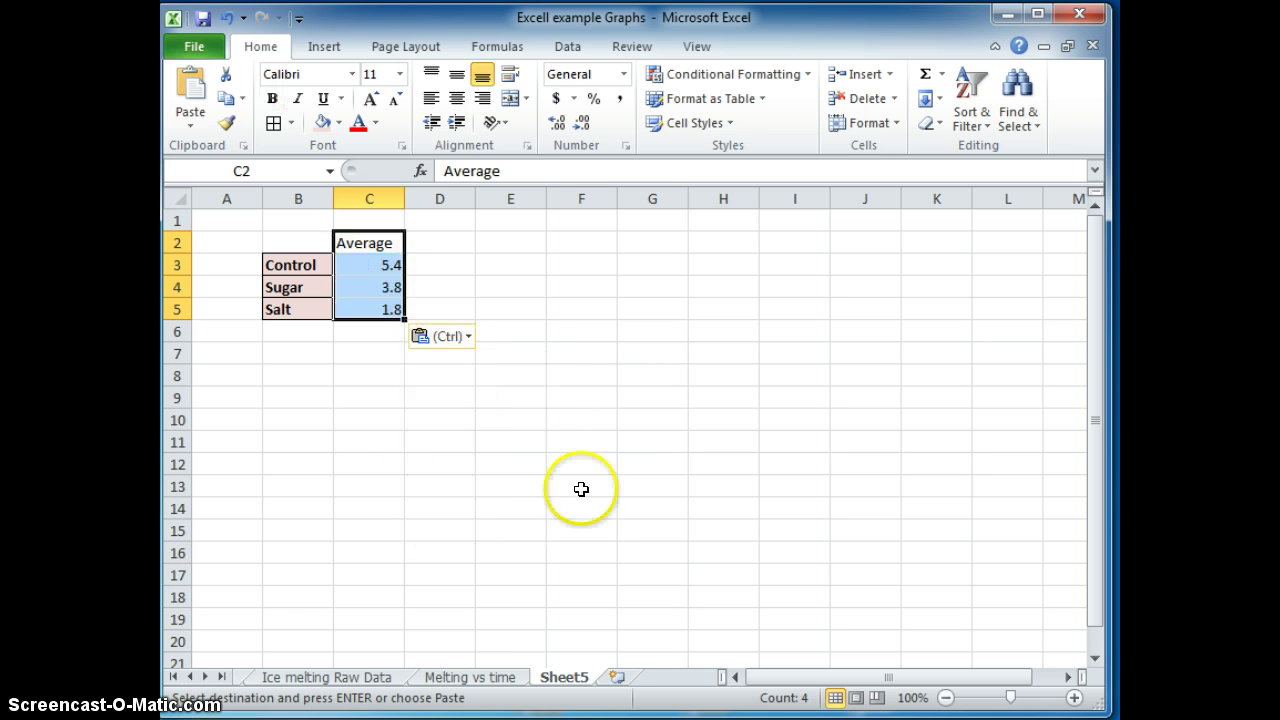
pyautogui.click(640, 490)
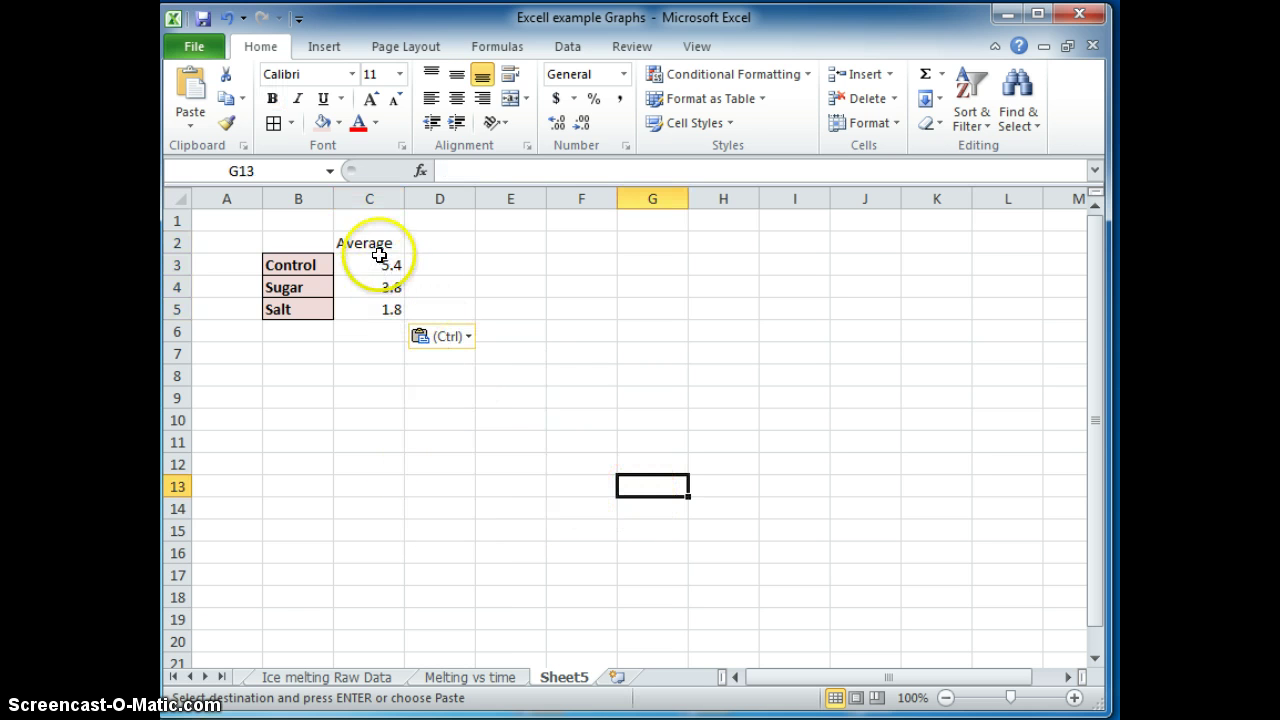
# - Bold the Average heading and add borders to the averages column C2:C5
pyautogui.moveTo(360, 243); pyautogui.dragTo(368, 302)
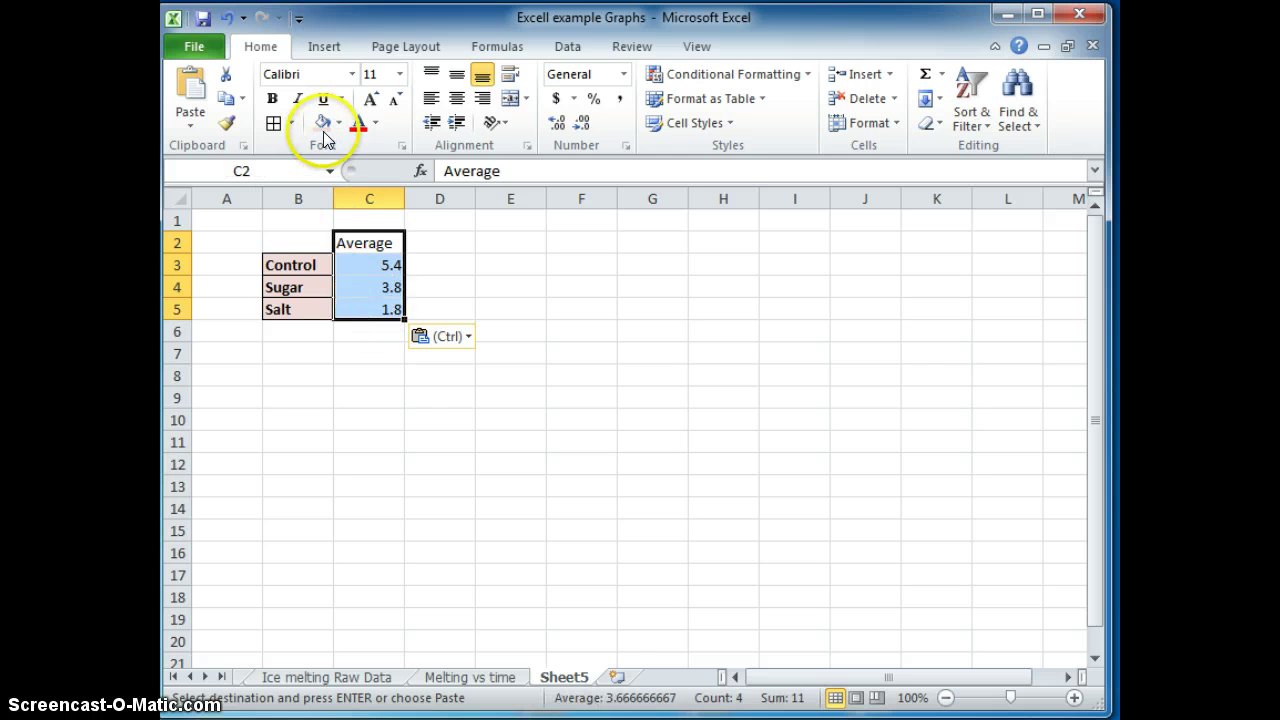
pyautogui.press('Right')
pyautogui.click(370, 243)
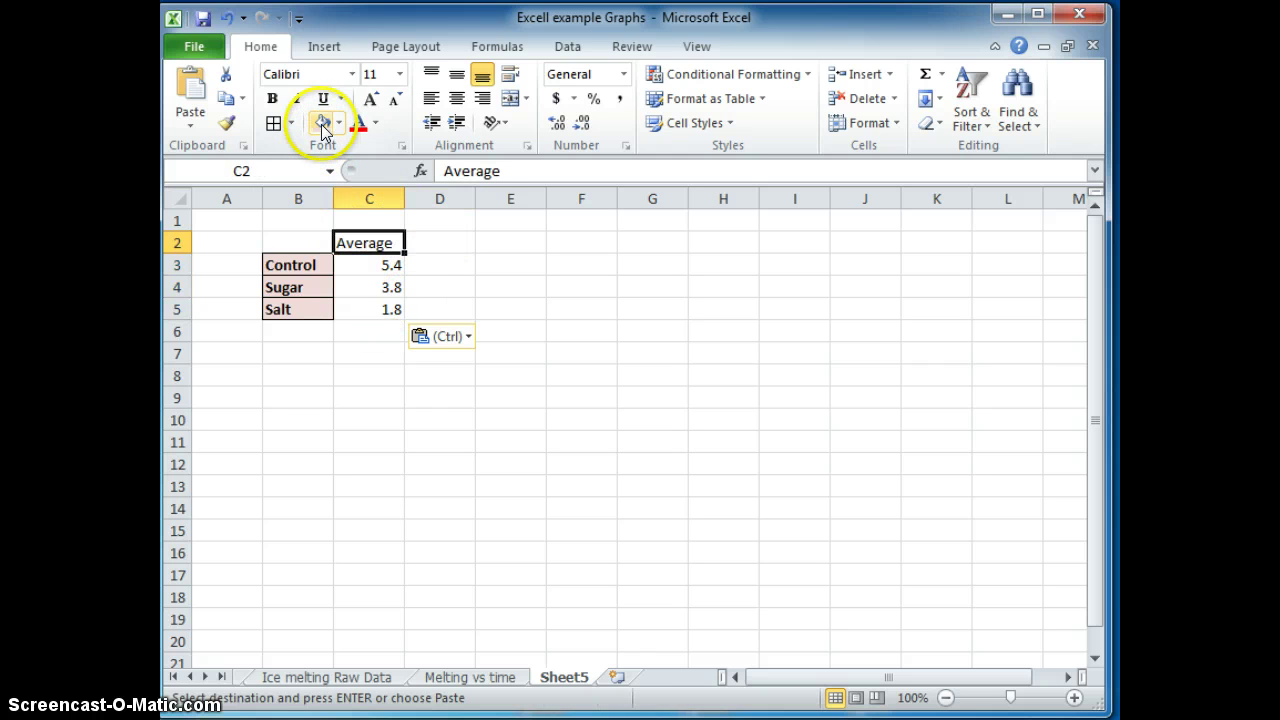
pyautogui.click(272, 98)
pyautogui.click(380, 287)
pyautogui.moveTo(370, 243); pyautogui.dragTo(370, 305)
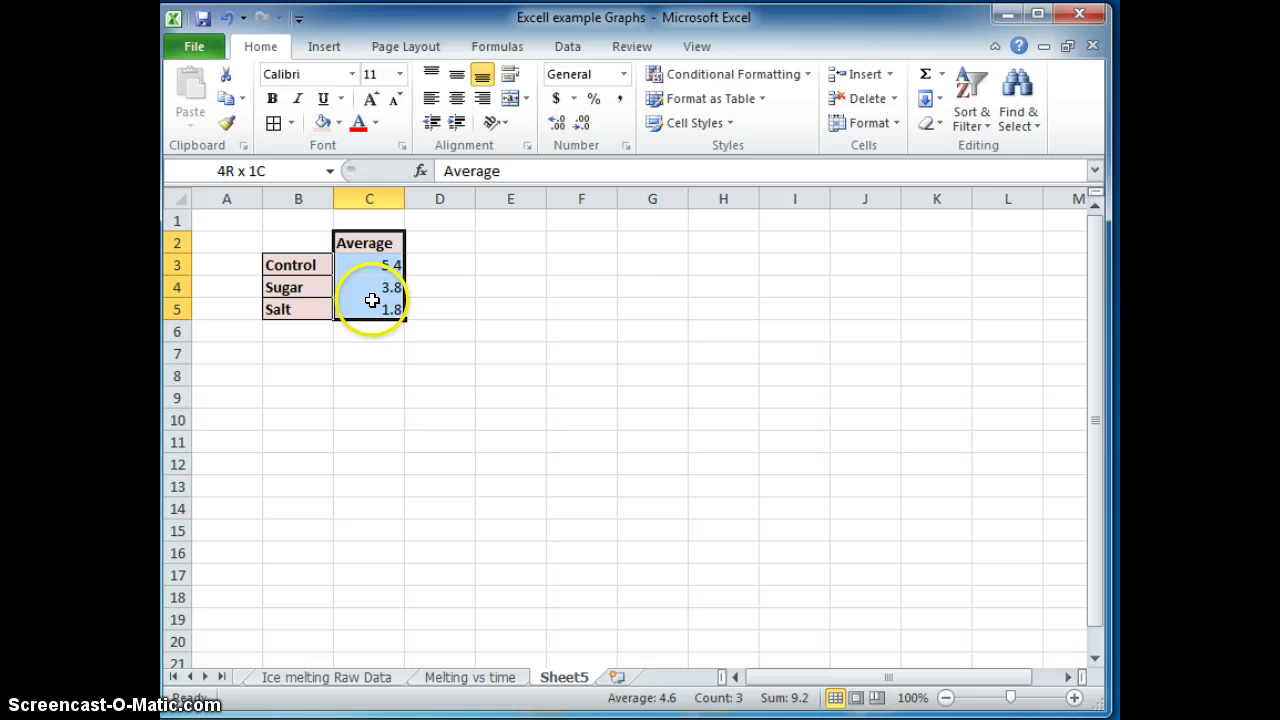
pyautogui.click(272, 123)
pyautogui.click(510, 331)
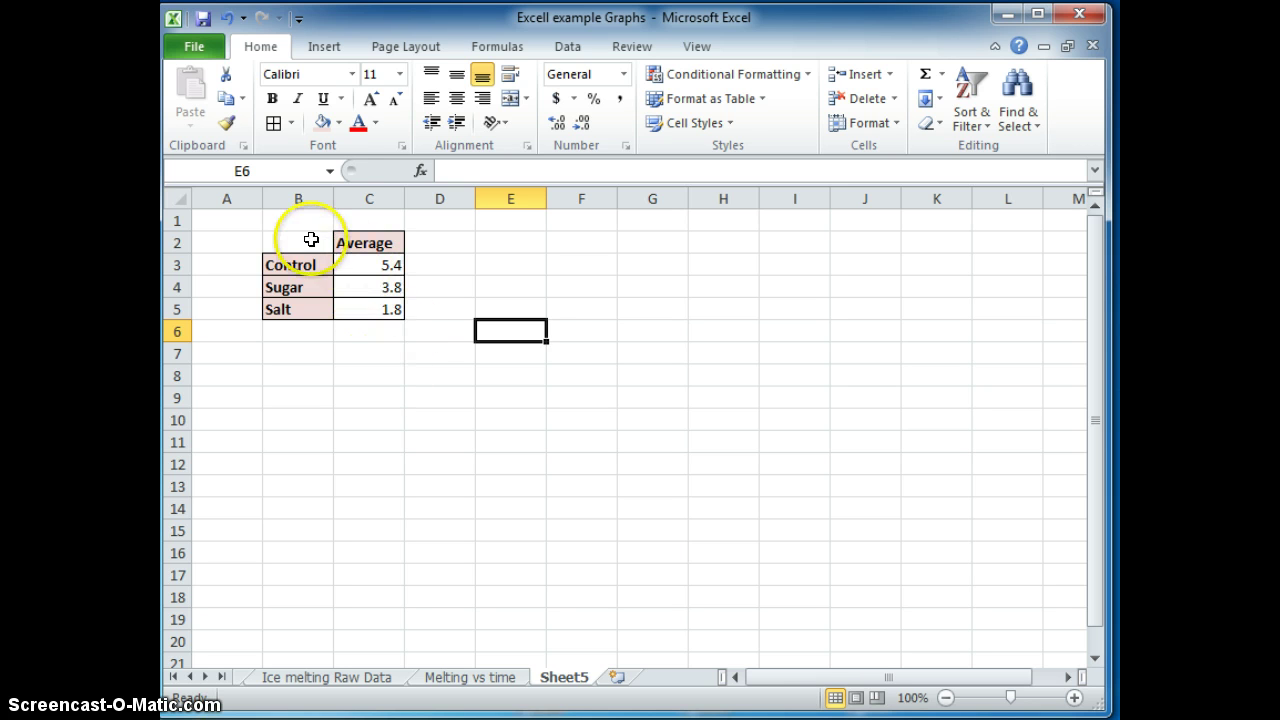
pyautogui.moveTo(308, 242); pyautogui.dragTo(368, 306)
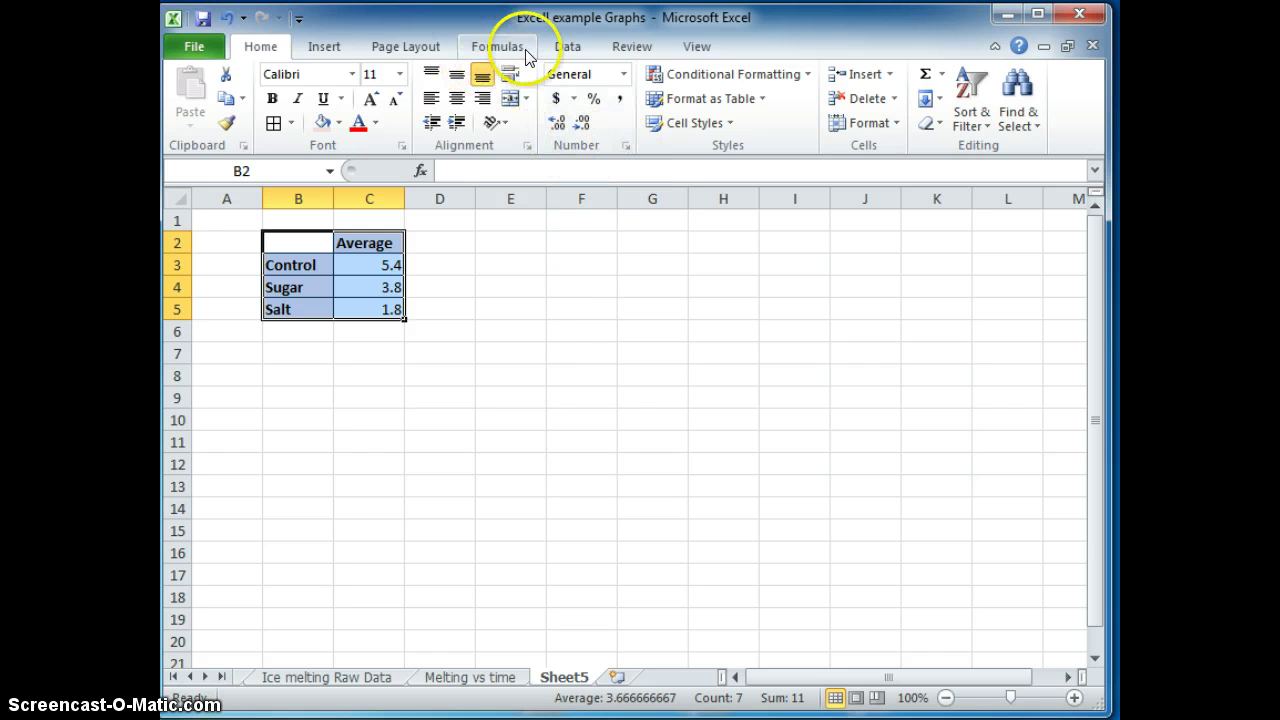
# - Review the Control, Sugar and Salt labels and their averages 5.4, 3.8 and 1.8
pyautogui.click(326, 46)
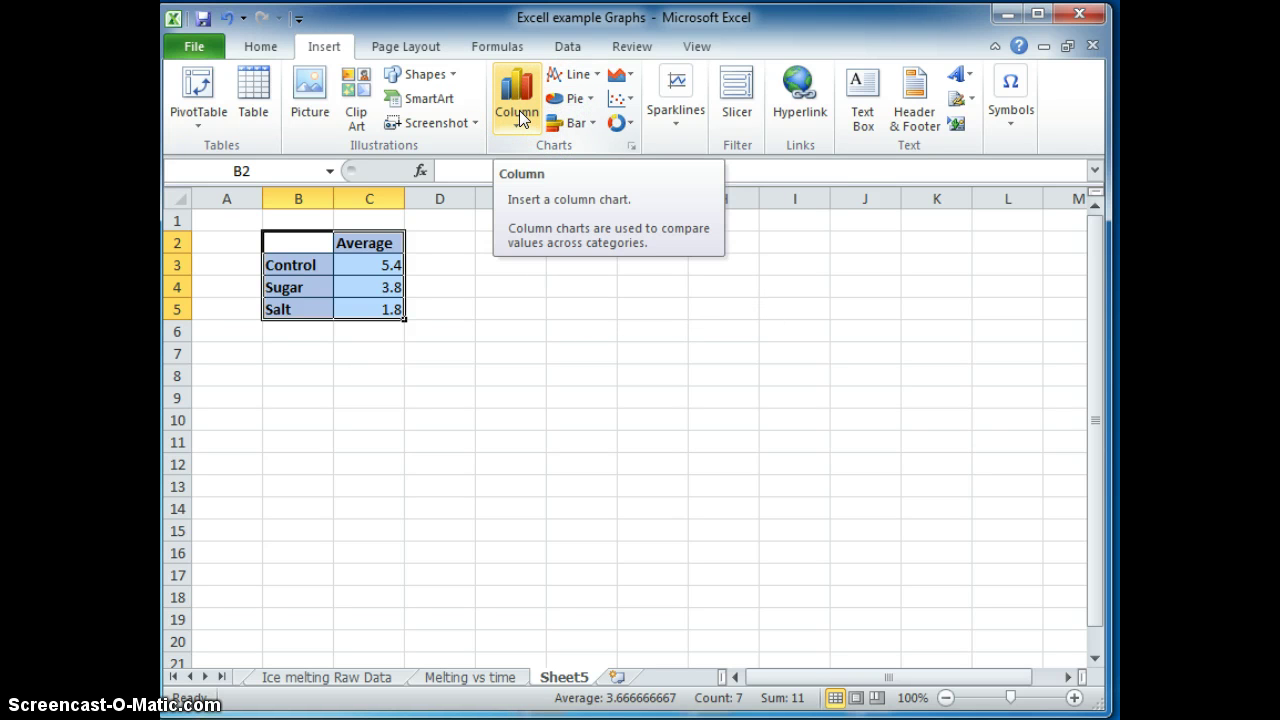
pyautogui.click(423, 377)
pyautogui.click(291, 268)
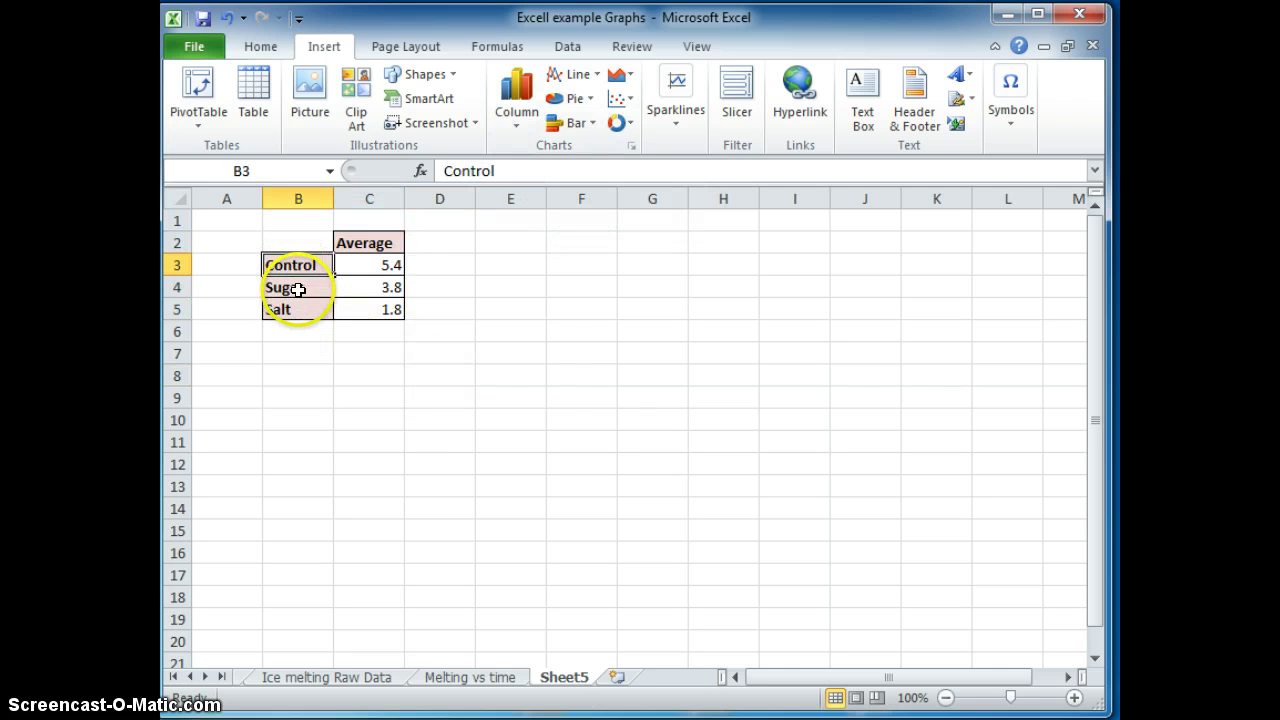
pyautogui.click(288, 288)
pyautogui.click(290, 309)
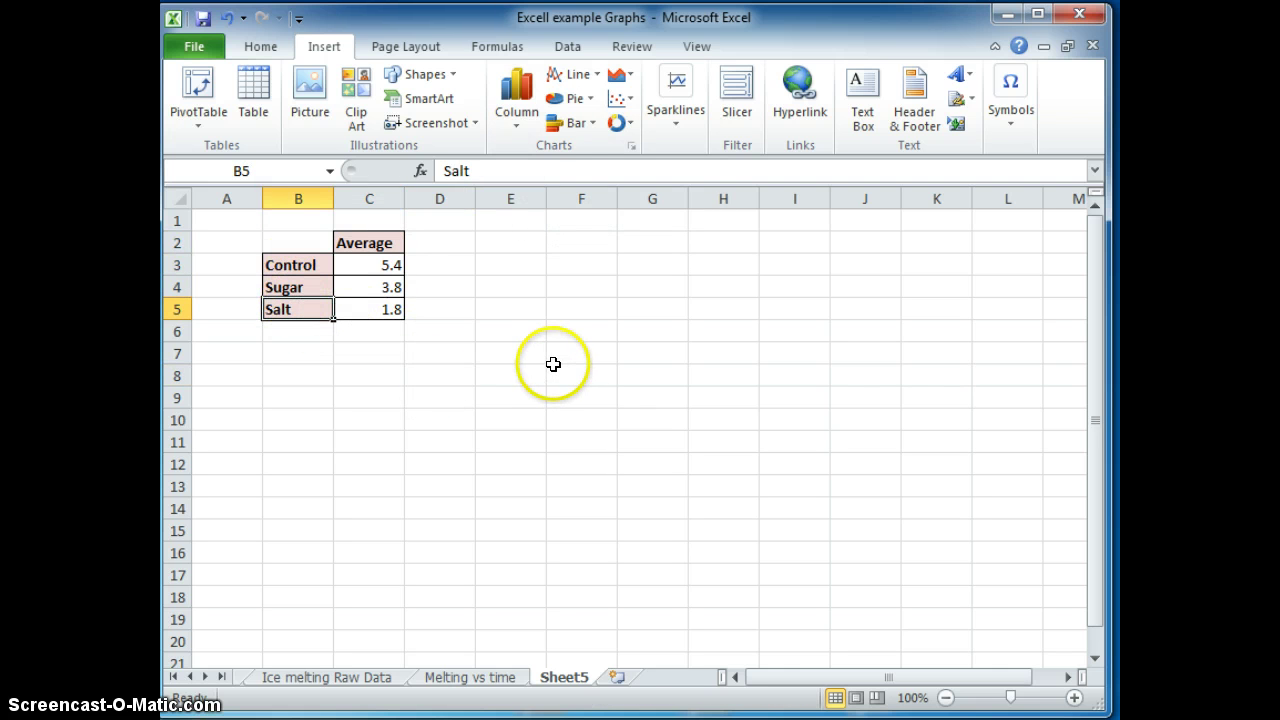
pyautogui.click(353, 264)
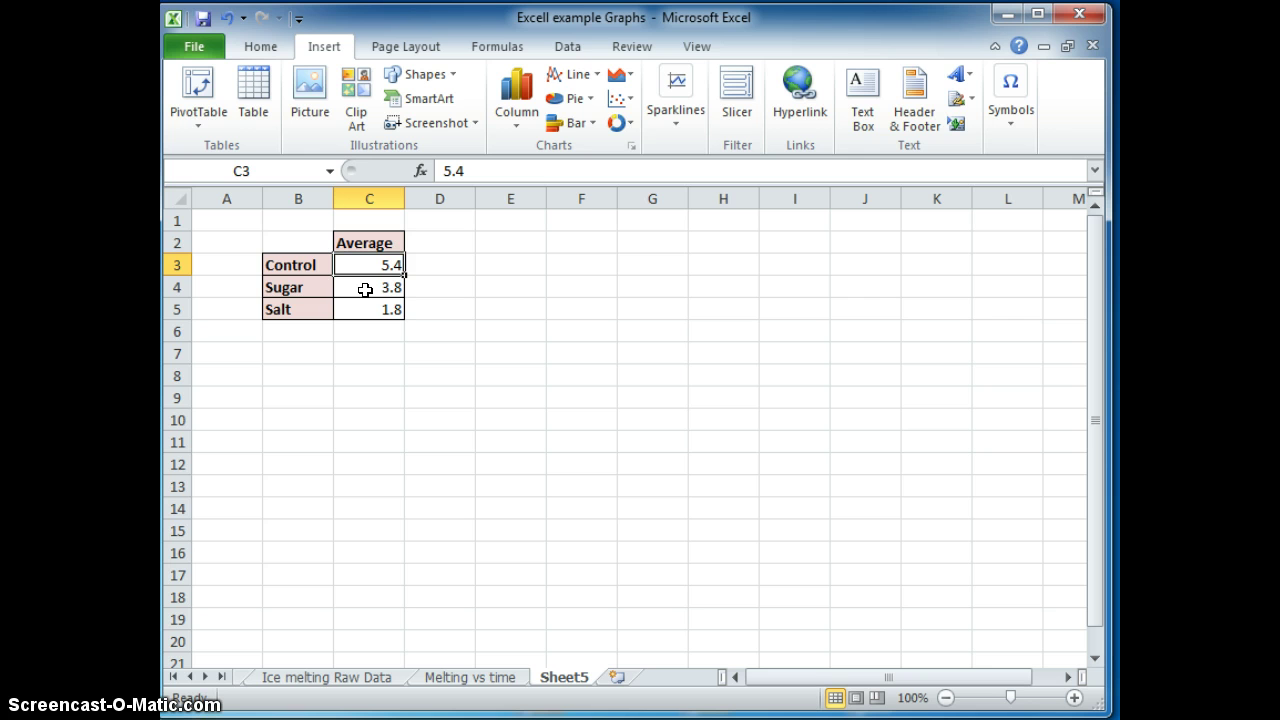
pyautogui.click(365, 289)
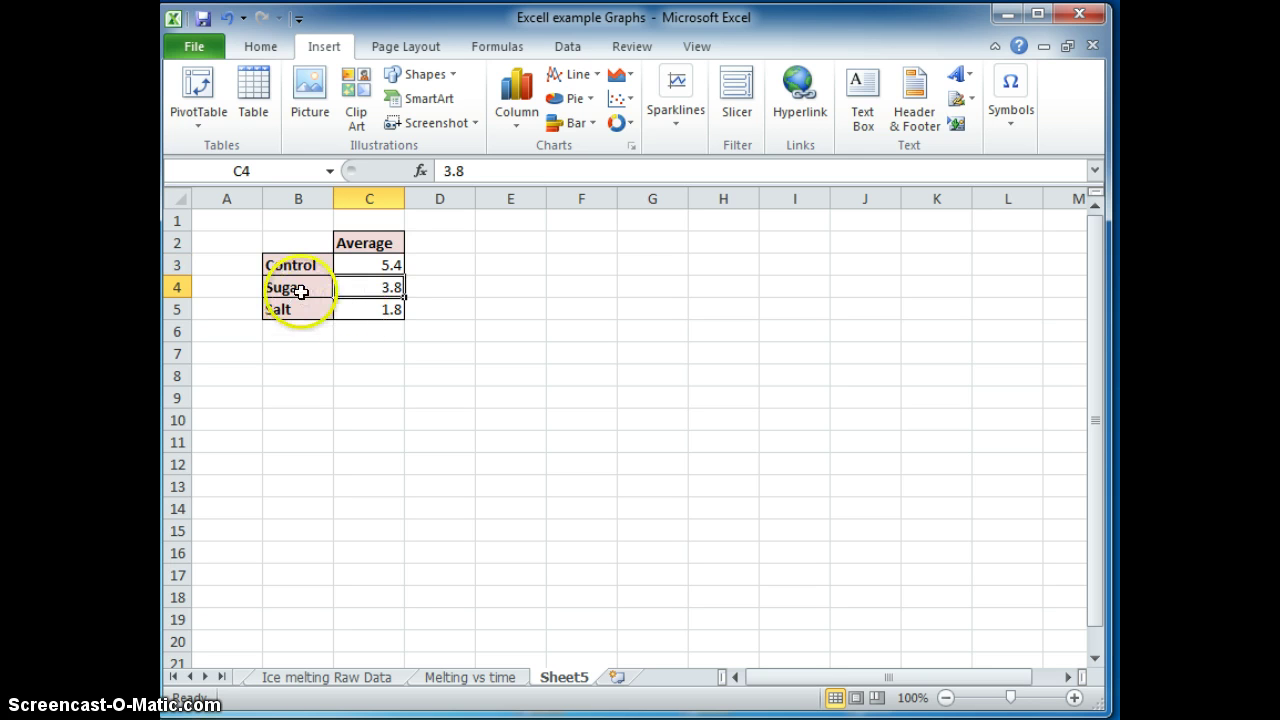
pyautogui.click(365, 265)
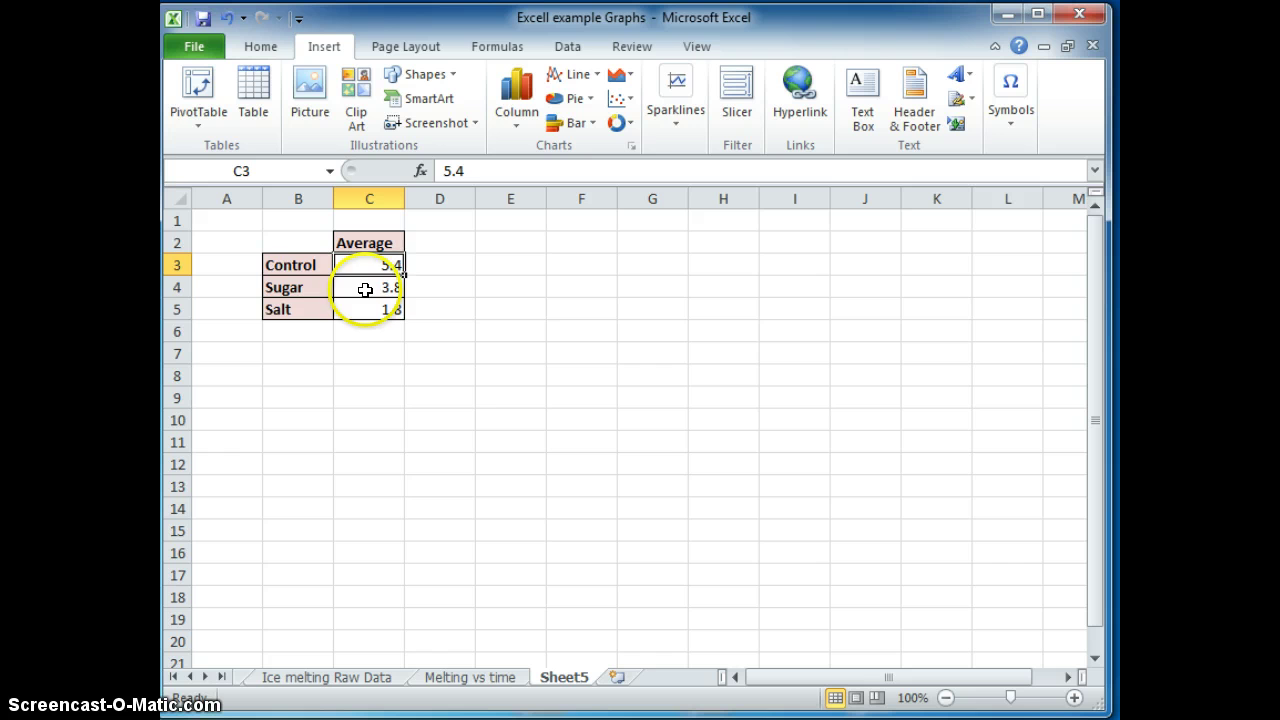
pyautogui.click(365, 289)
pyautogui.click(364, 311)
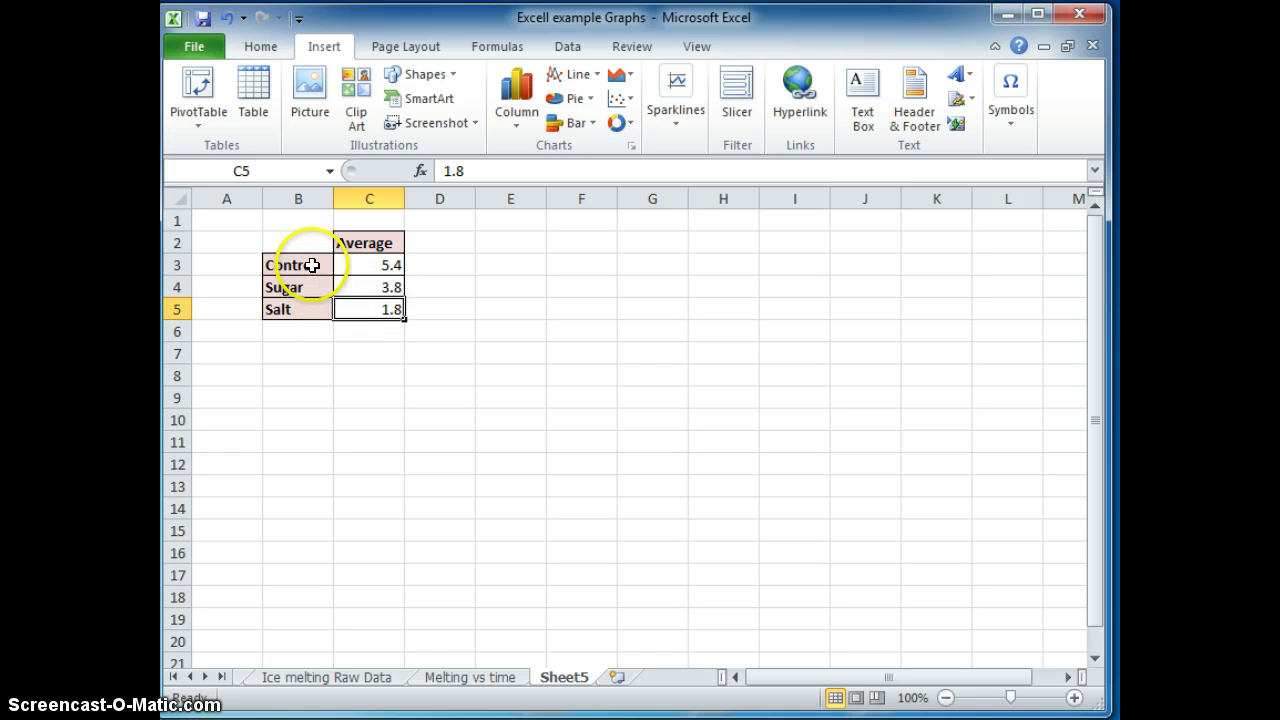
# - Select the summary table B2:C5 and list the Column chart types
pyautogui.moveTo(312, 265); pyautogui.dragTo(316, 312)
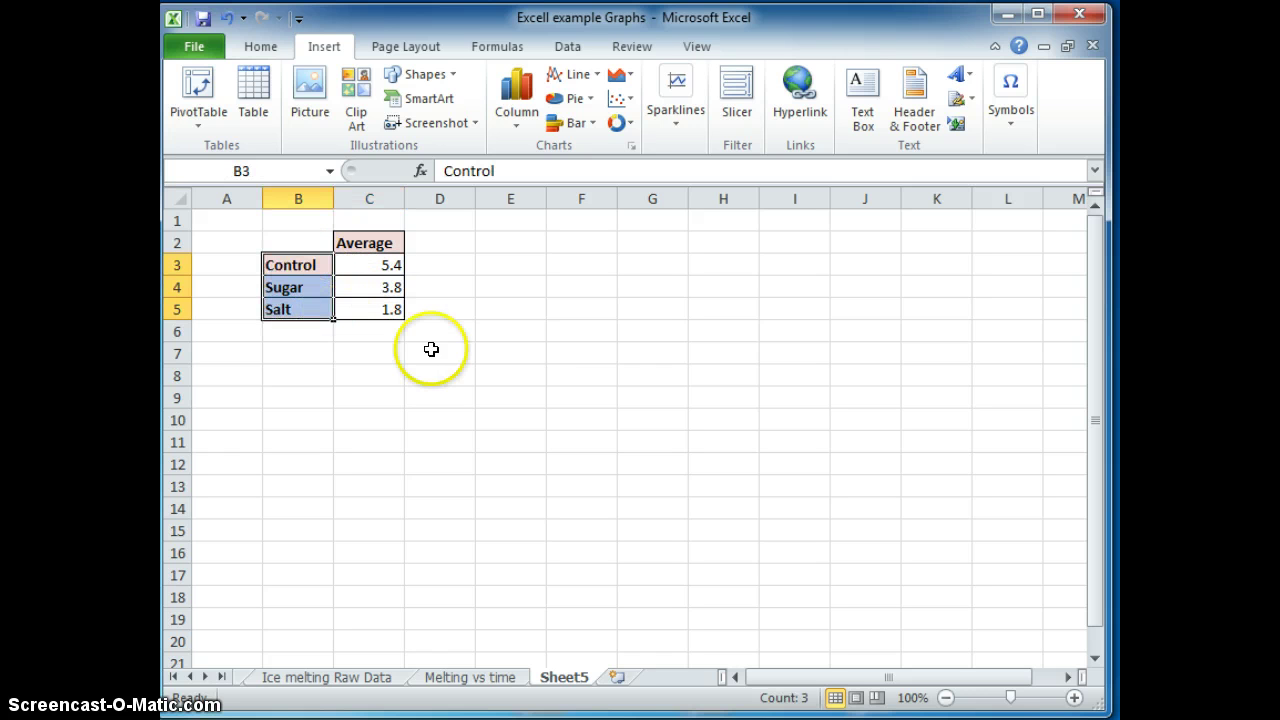
pyautogui.click(499, 360)
pyautogui.moveTo(304, 264); pyautogui.dragTo(301, 310)
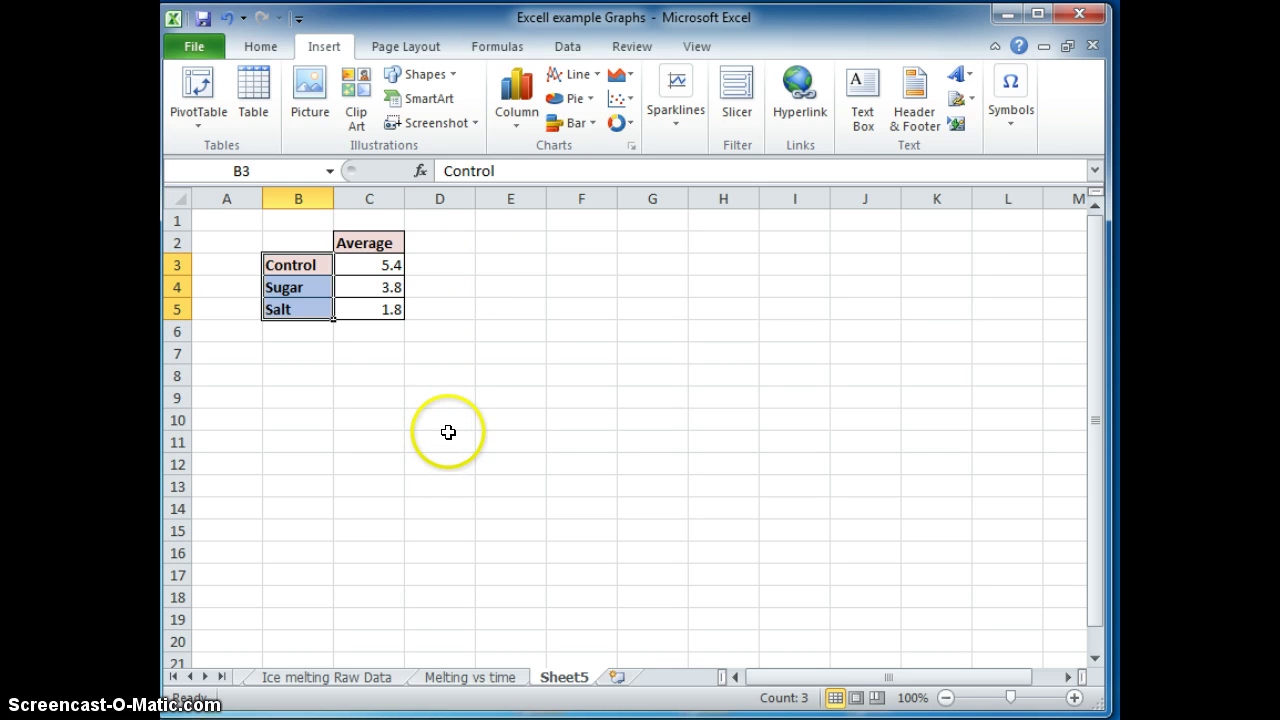
pyautogui.click(493, 420)
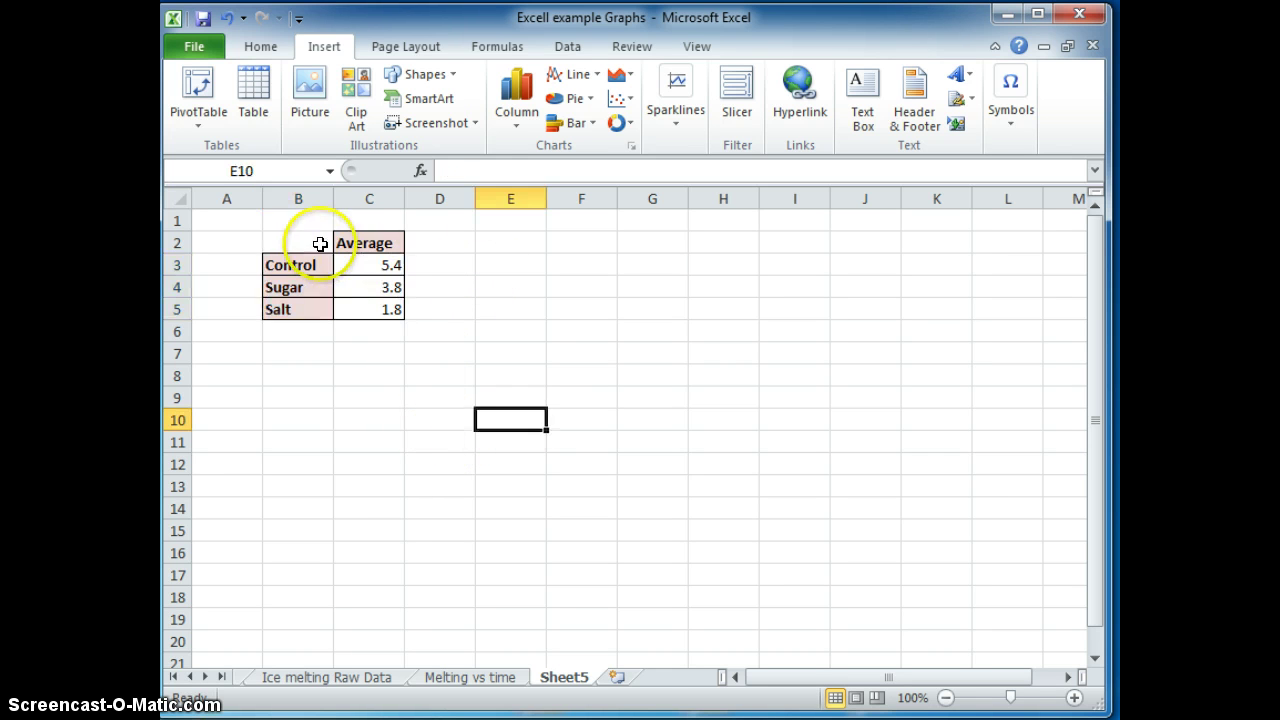
pyautogui.moveTo(320, 244); pyautogui.dragTo(388, 308)
pyautogui.click(520, 100)
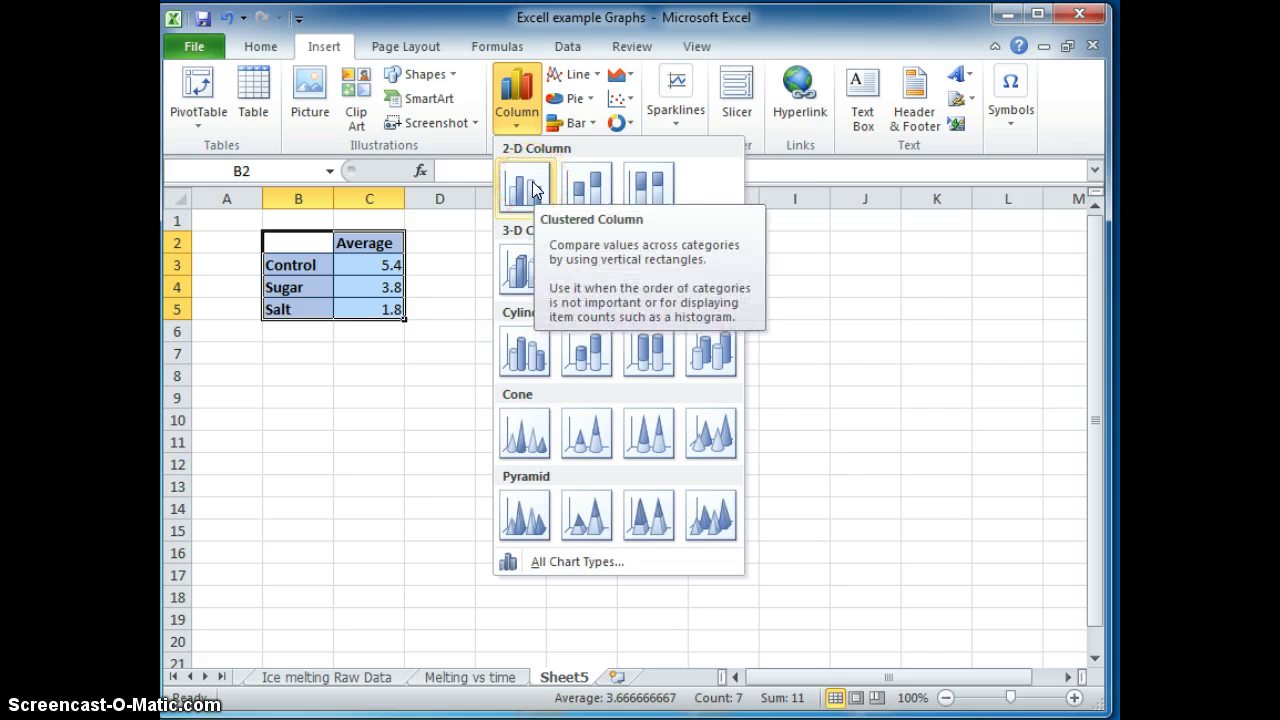
# - Insert a clustered column chart of the averages beside the table and delete its legend
pyautogui.click(526, 186)
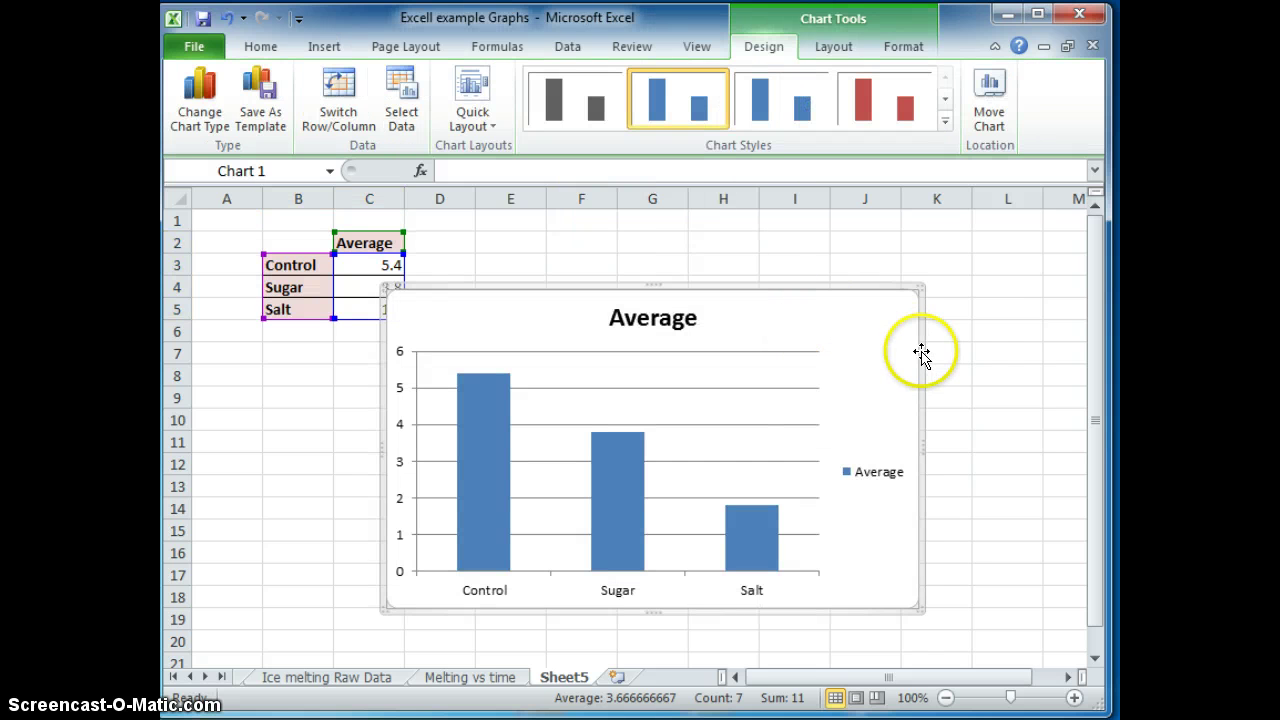
pyautogui.moveTo(1022, 322); pyautogui.dragTo(1022, 323)
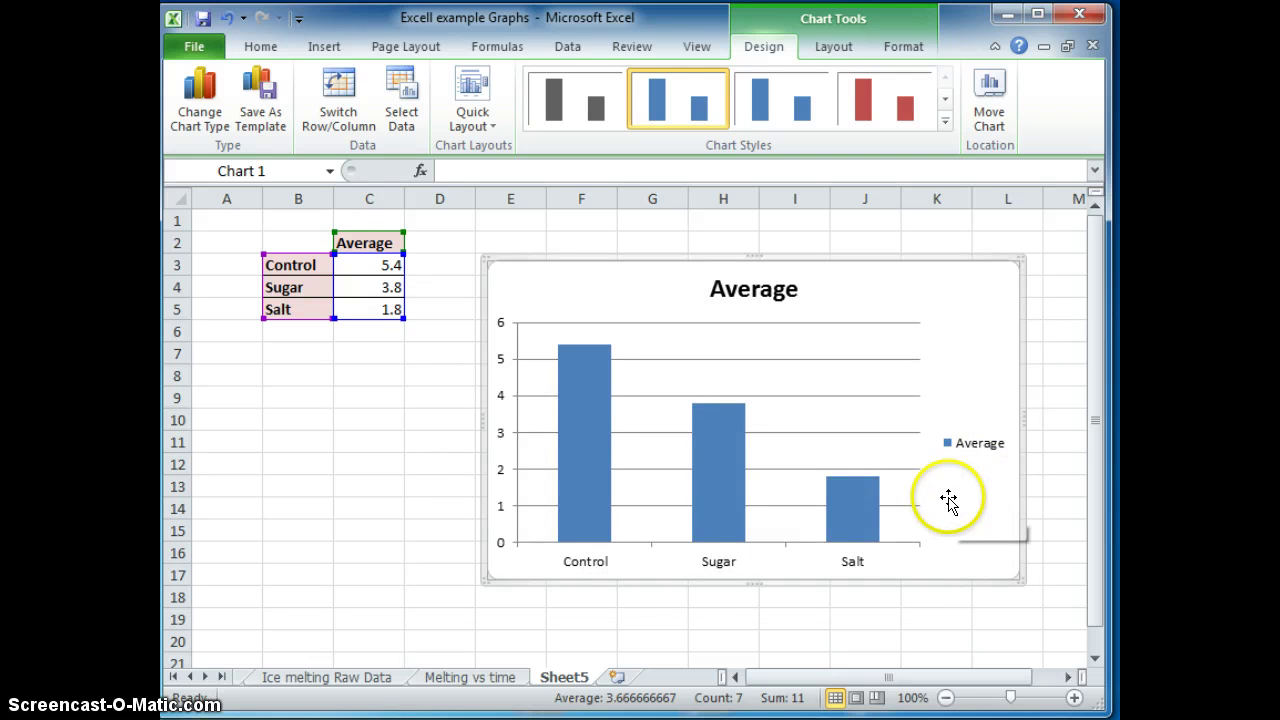
pyautogui.click(962, 448)
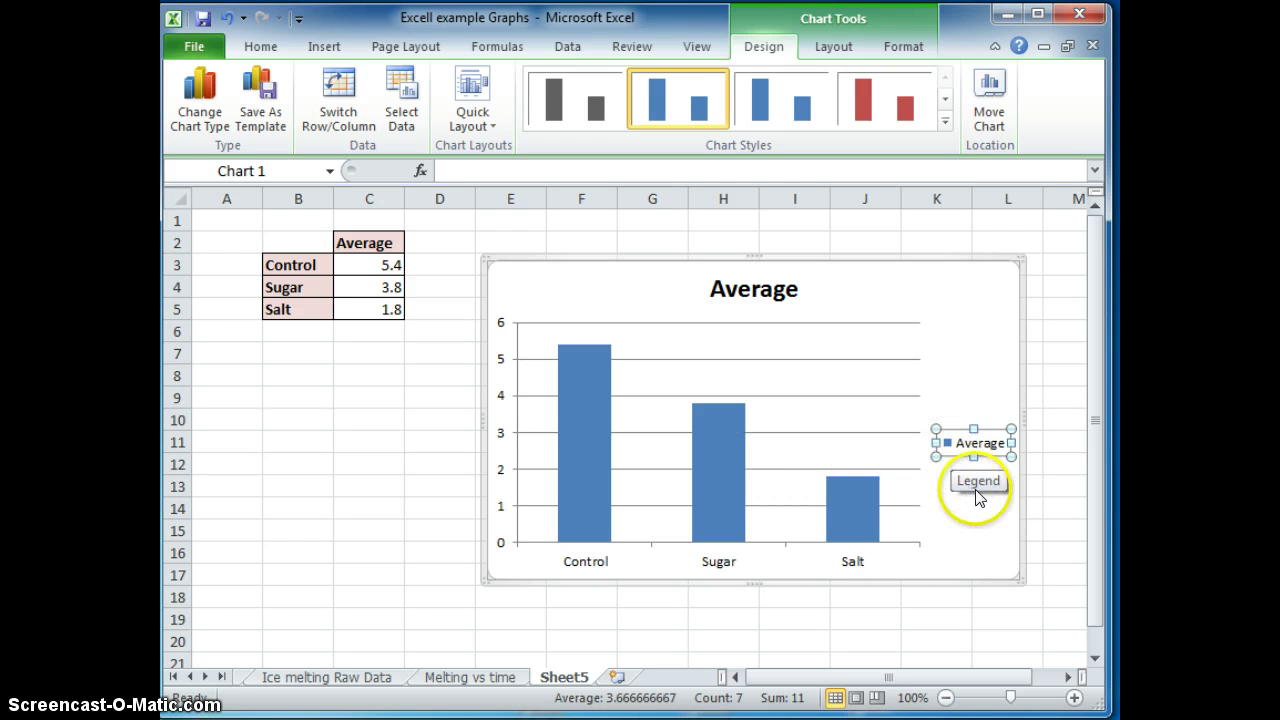
pyautogui.press('Delete')
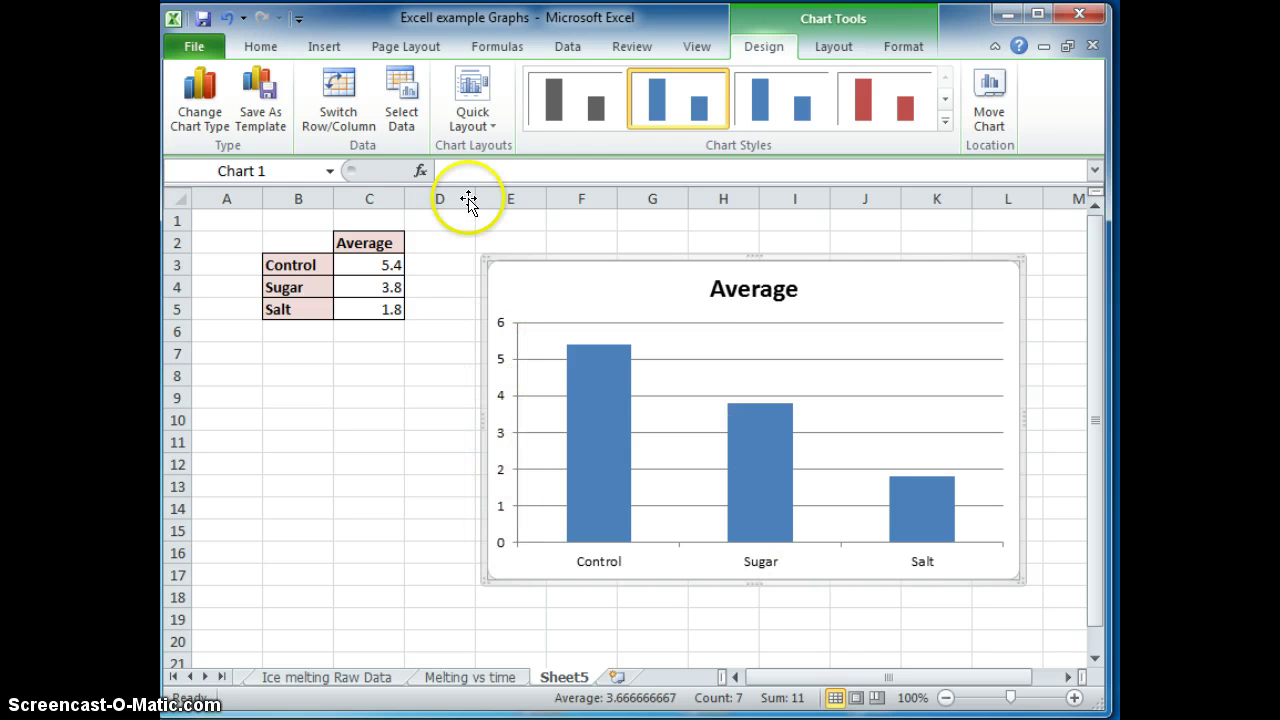
# - Add a 'Type of ingredient' title below the chart's horizontal axis
pyautogui.click(818, 46)
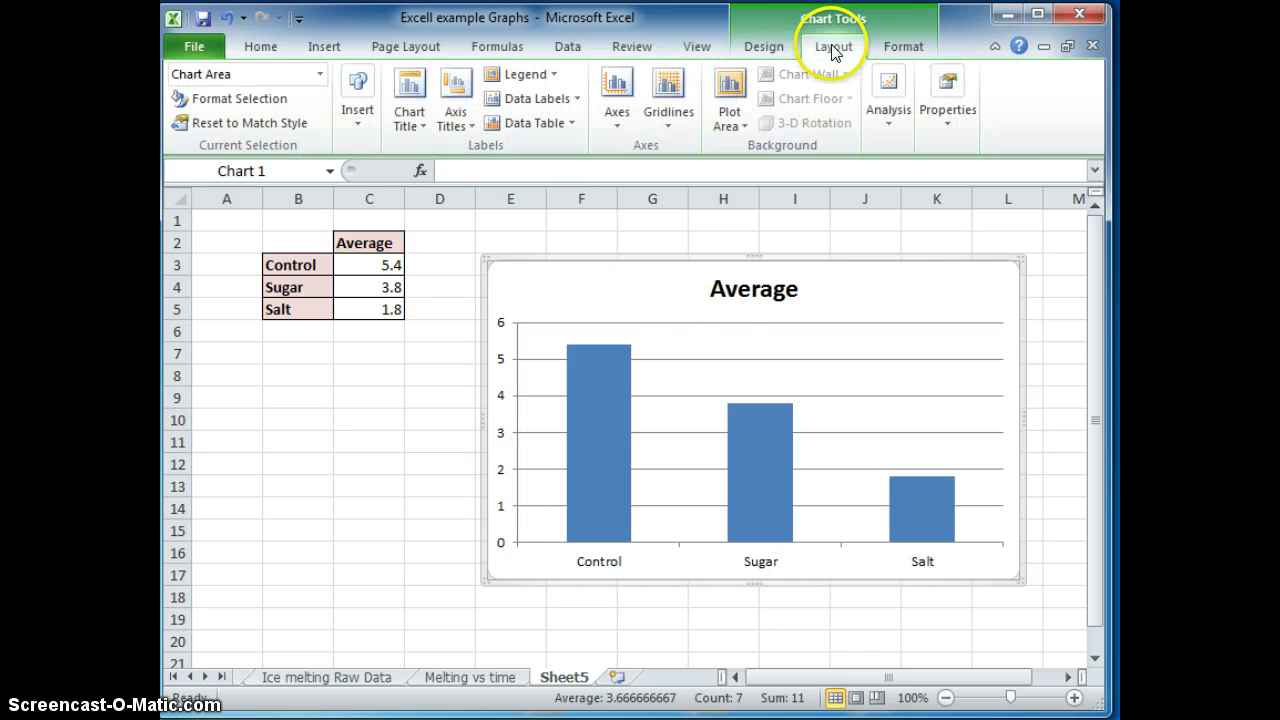
pyautogui.click(447, 115)
pyautogui.moveTo(510, 155)
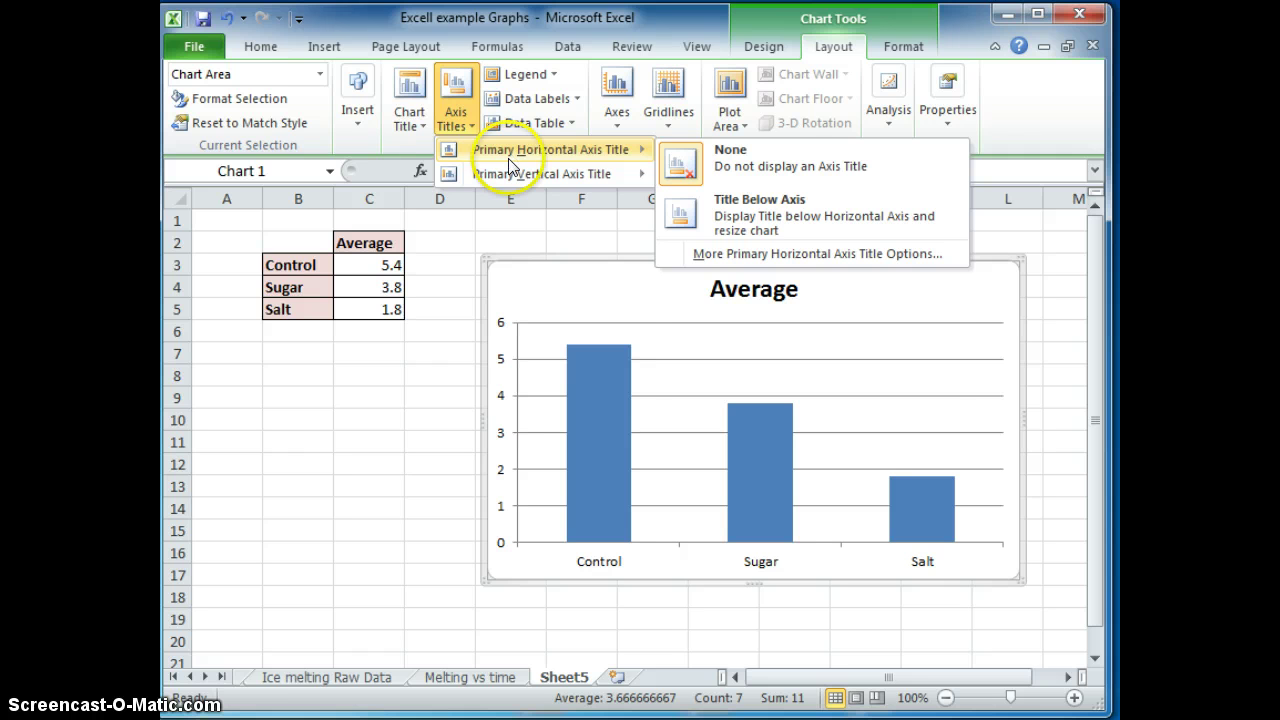
pyautogui.moveTo(512, 180)
pyautogui.press('Escape')
pyautogui.press('Escape')
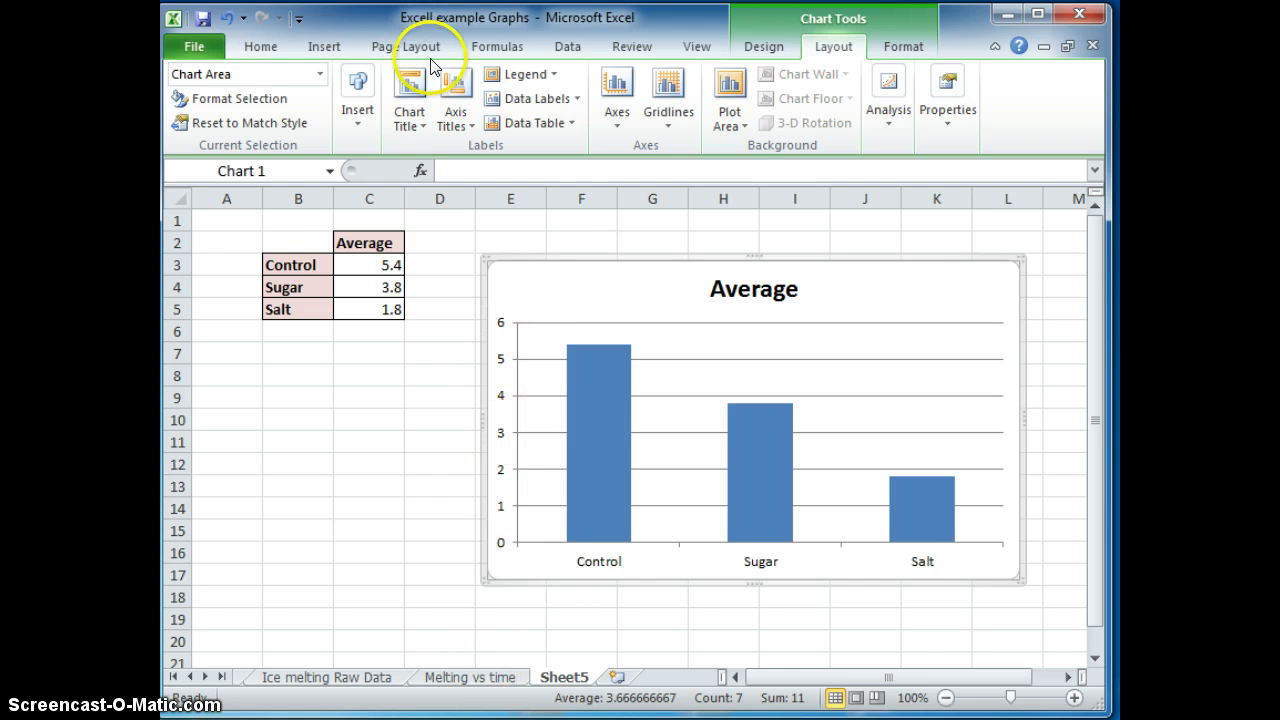
pyautogui.click(452, 105)
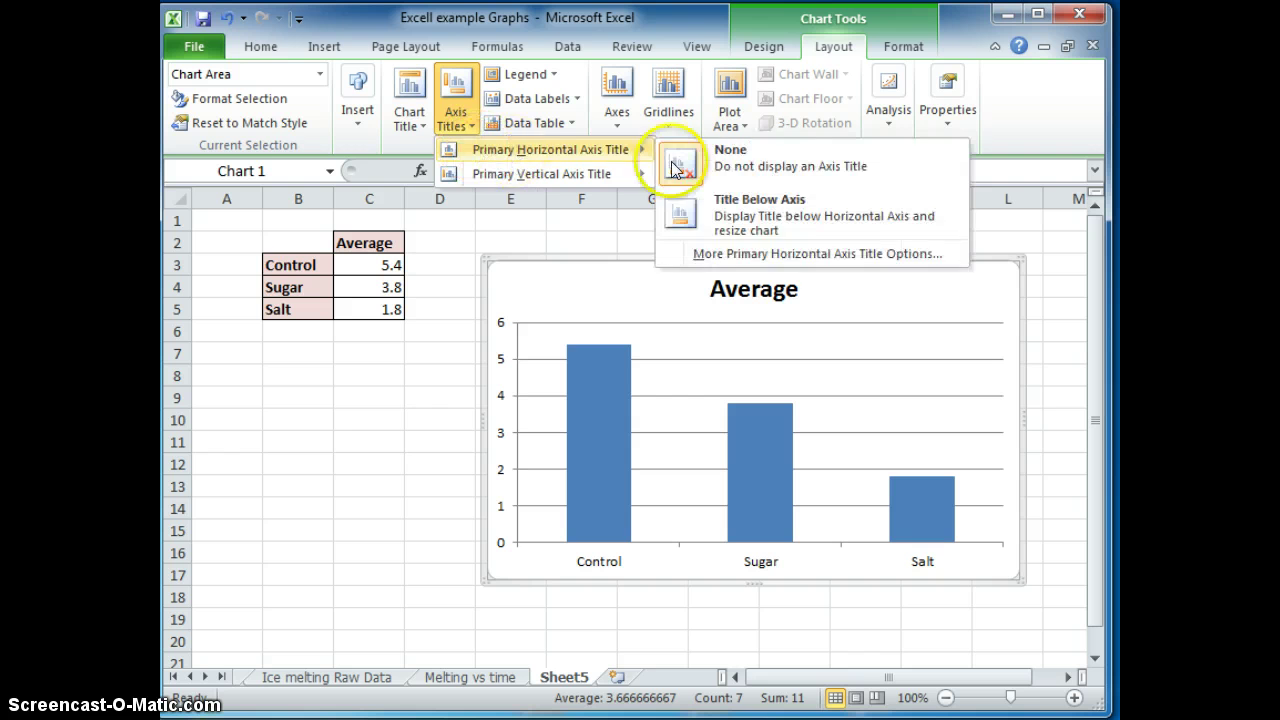
pyautogui.click(724, 215)
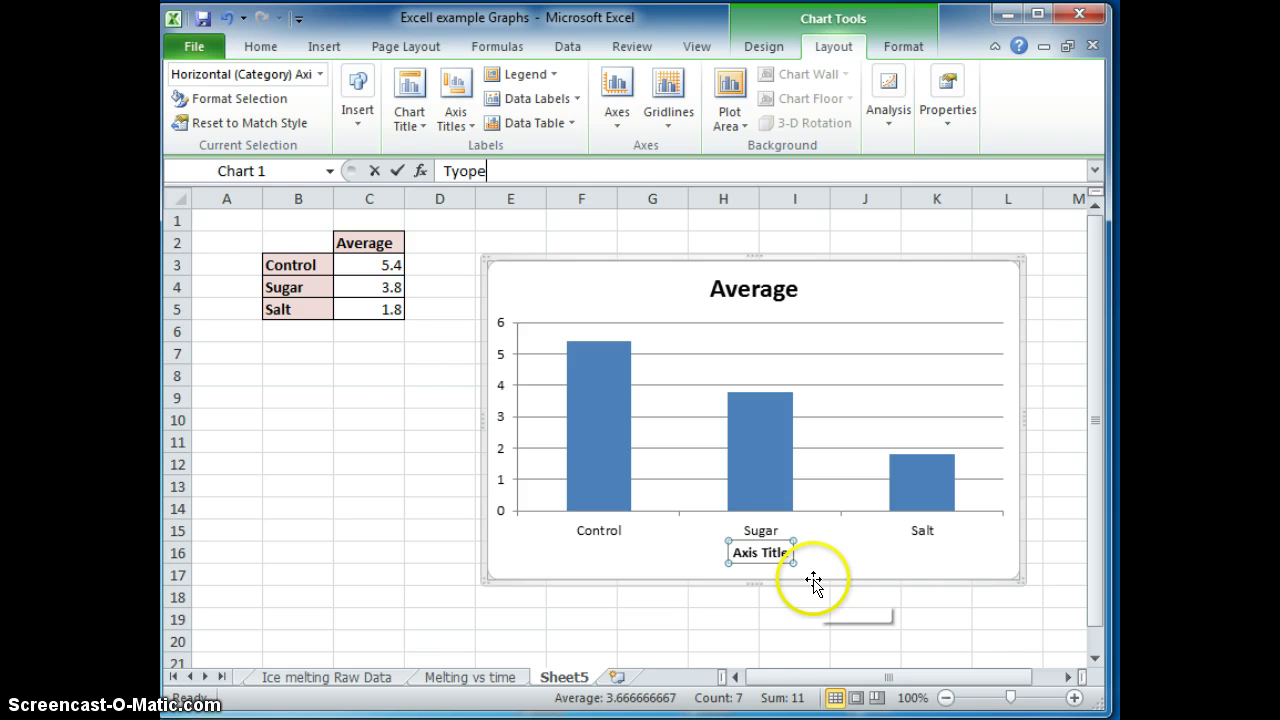
pyautogui.write('Tp')
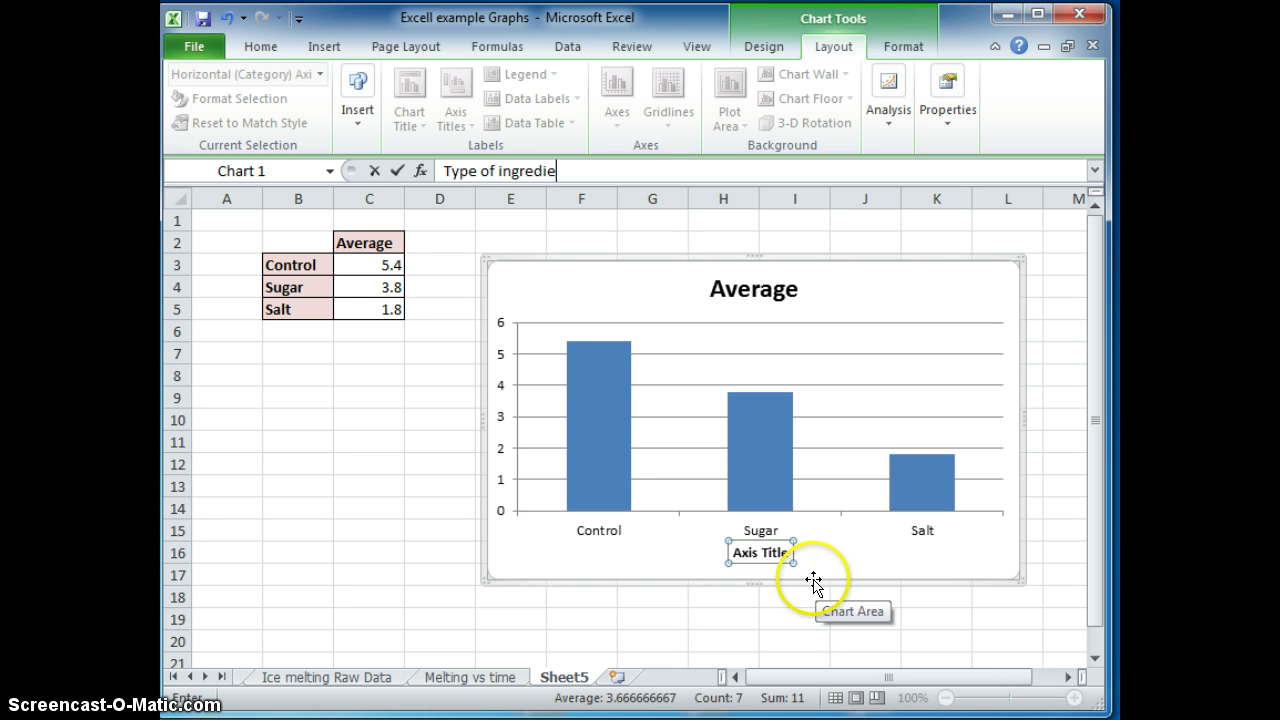
pyautogui.press('Return')
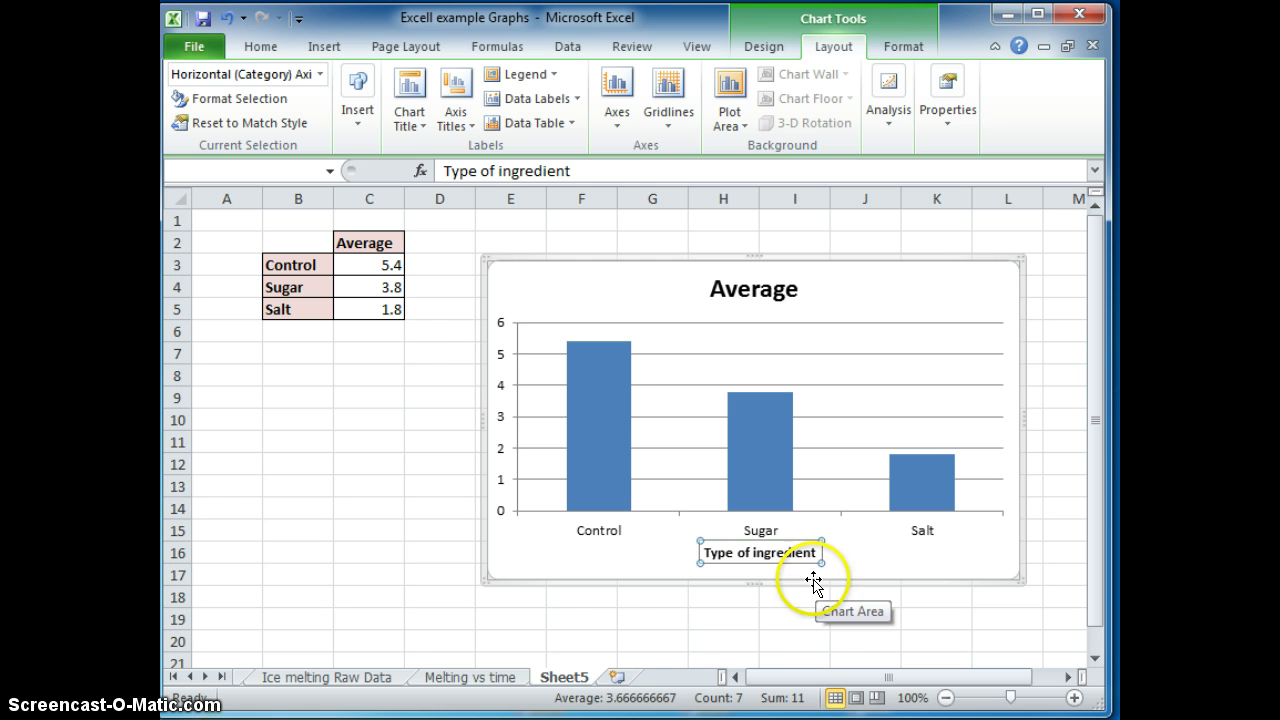
pyautogui.click(510, 360)
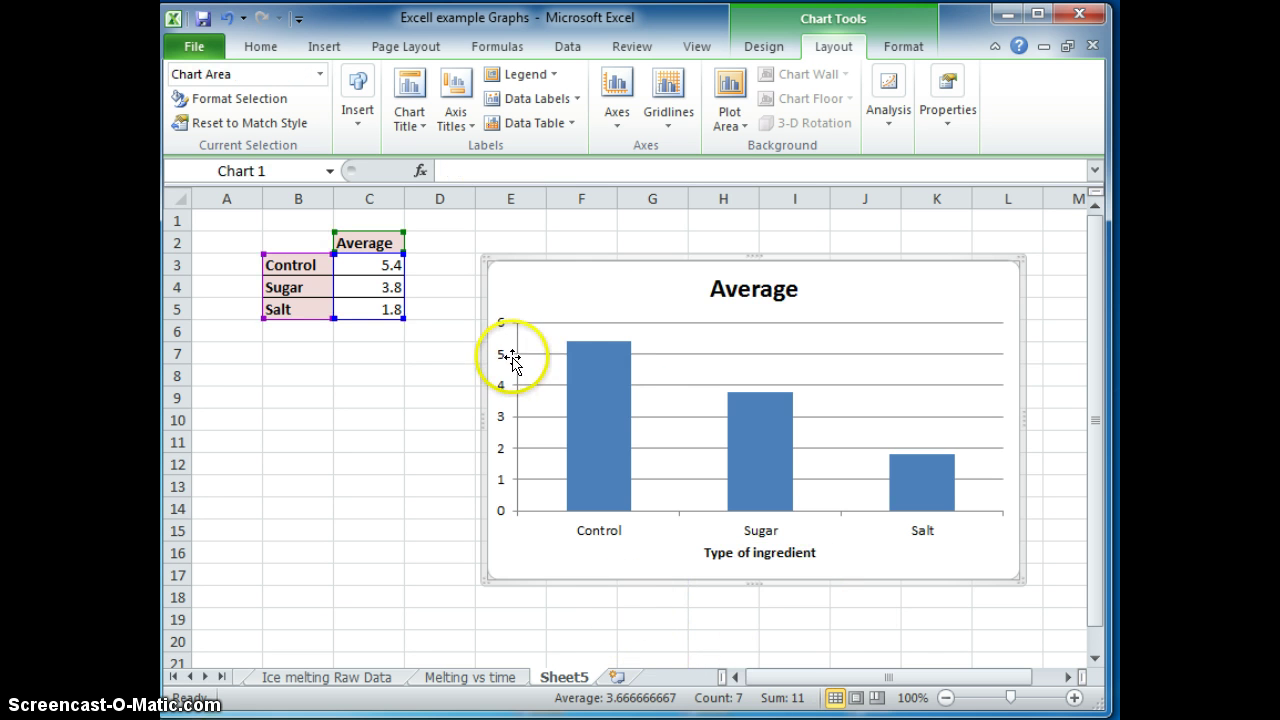
# - Add a rotated vertical axis title 'Time it takes to melt (min)'
pyautogui.click(455, 112)
pyautogui.moveTo(480, 172)
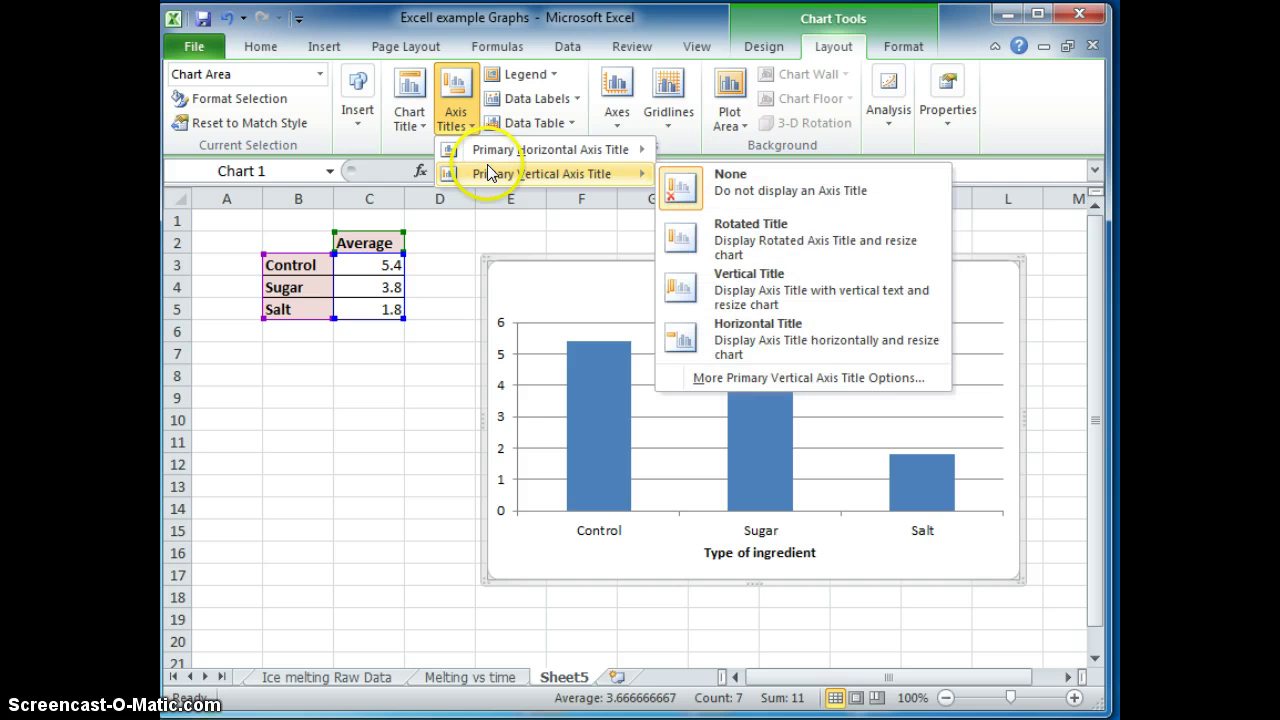
pyautogui.click(757, 249)
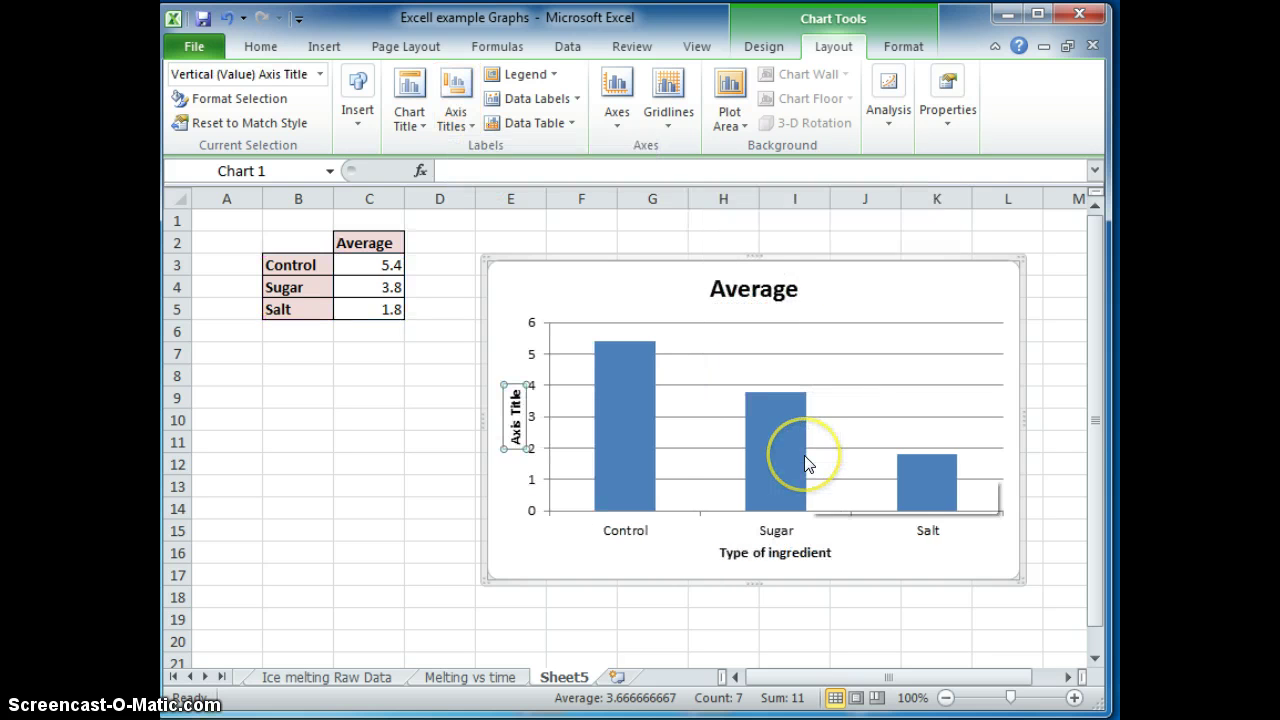
pyautogui.write('Time it takes to melt (min')
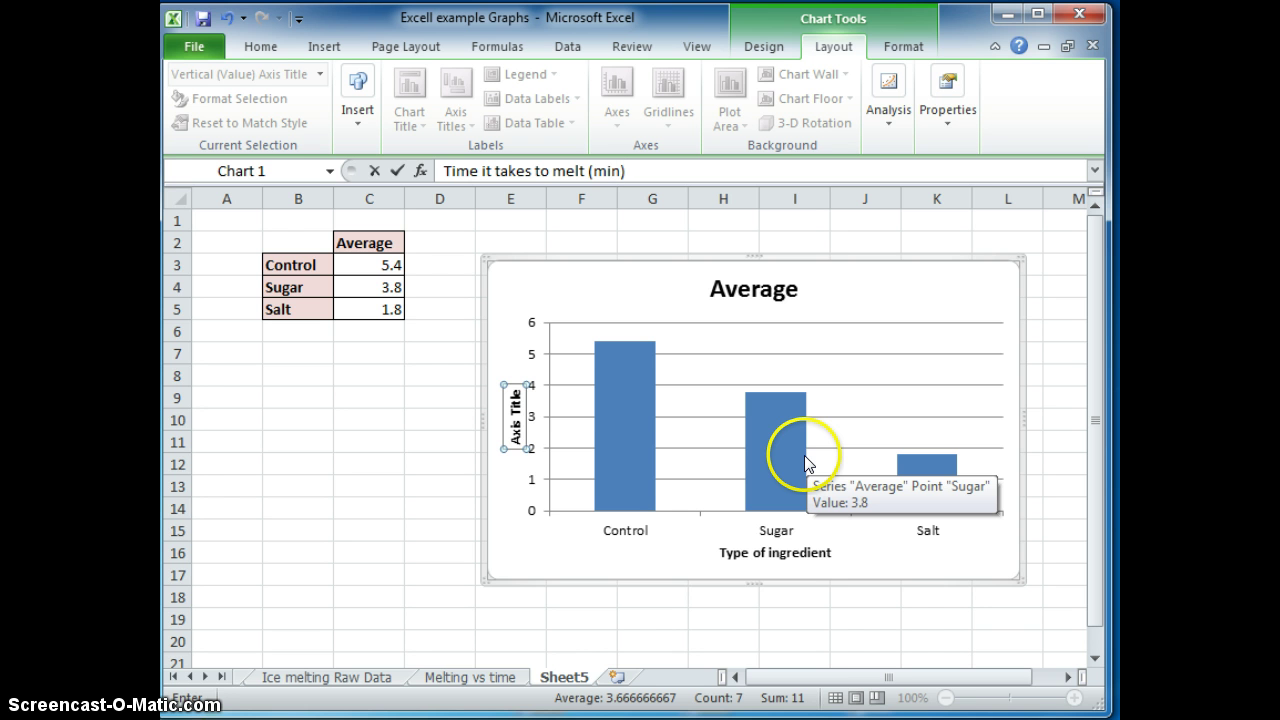
pyautogui.press('Return')
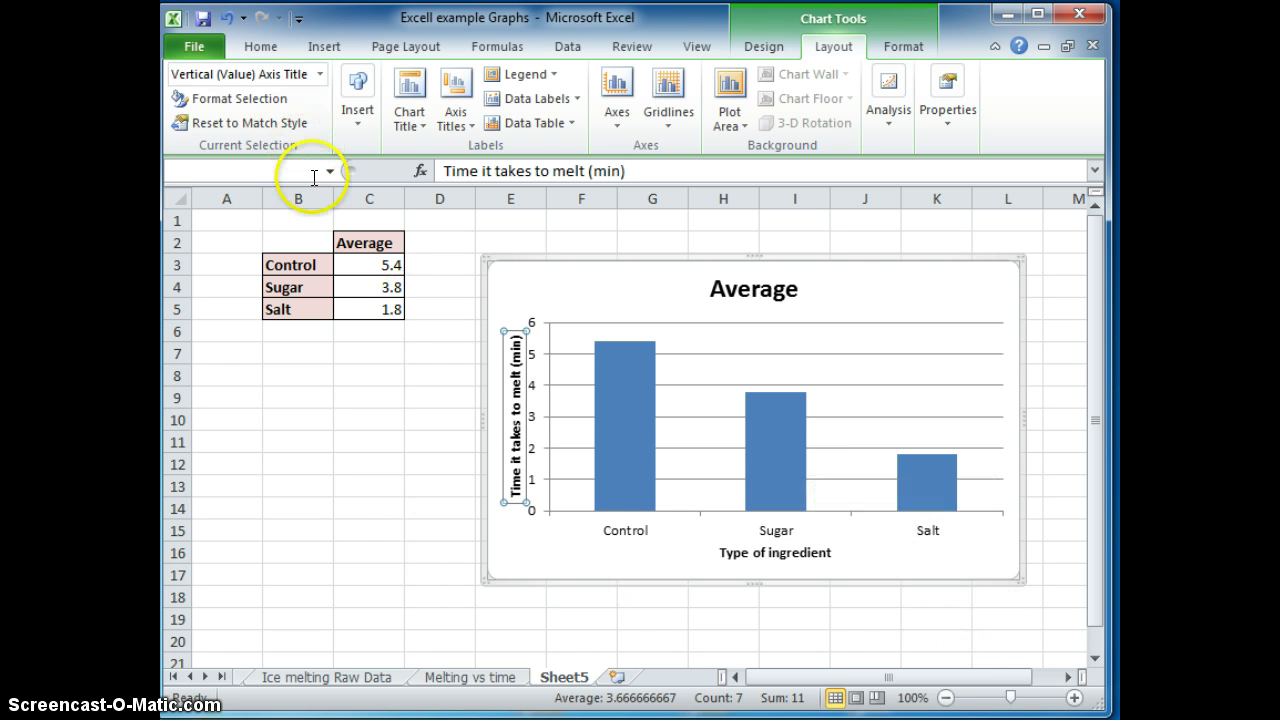
# - Place the chart title above the chart and replace 'Average' with 'Ice melting time with vairous ingridents'
pyautogui.click(410, 108)
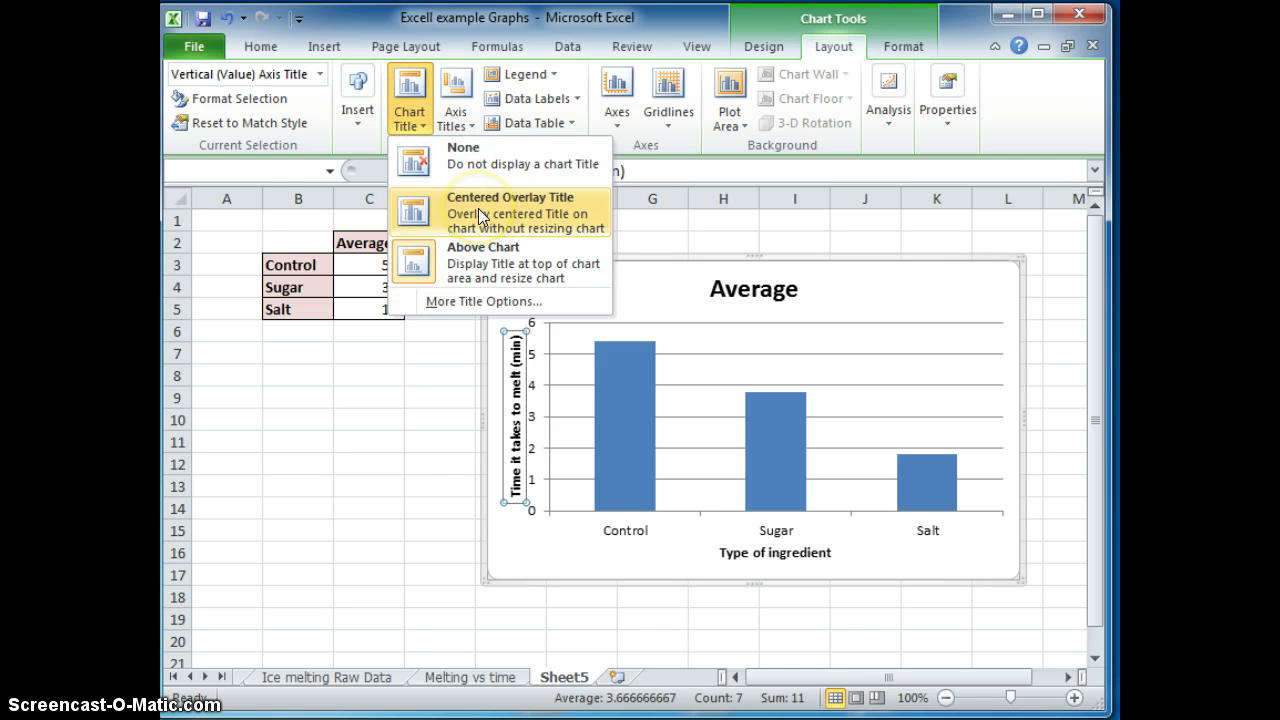
pyautogui.click(490, 256)
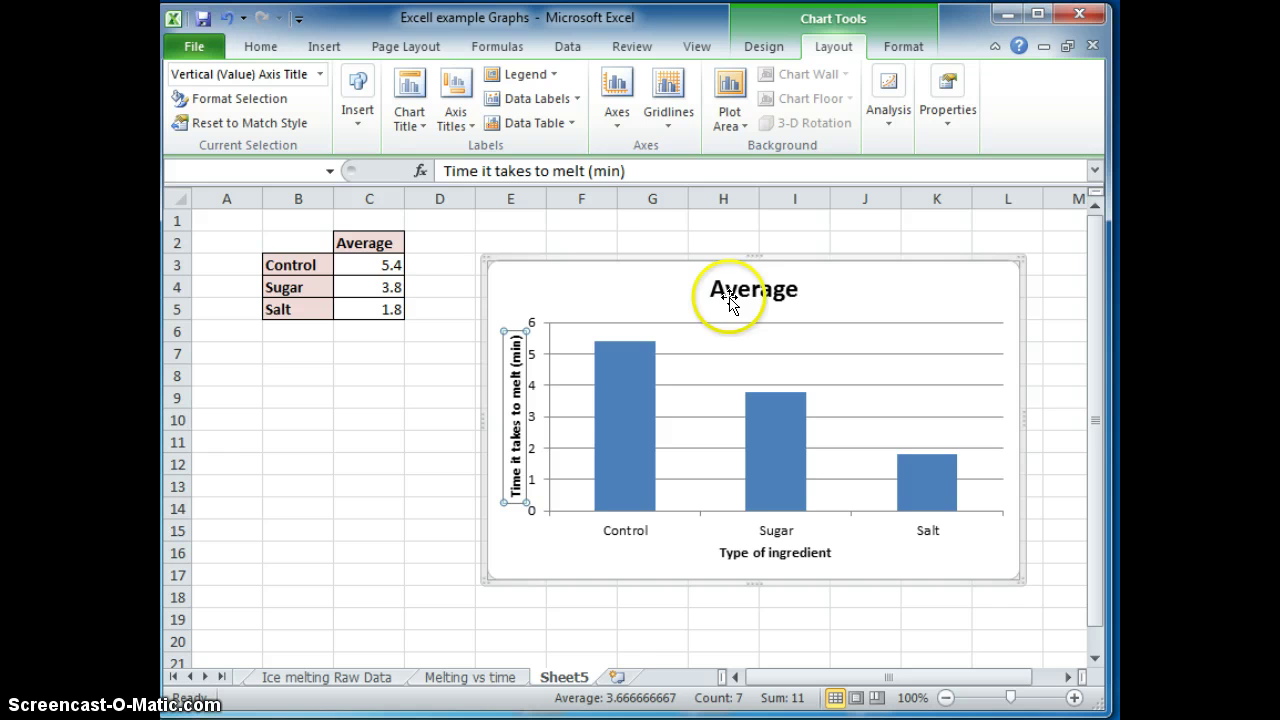
pyautogui.click(800, 289)
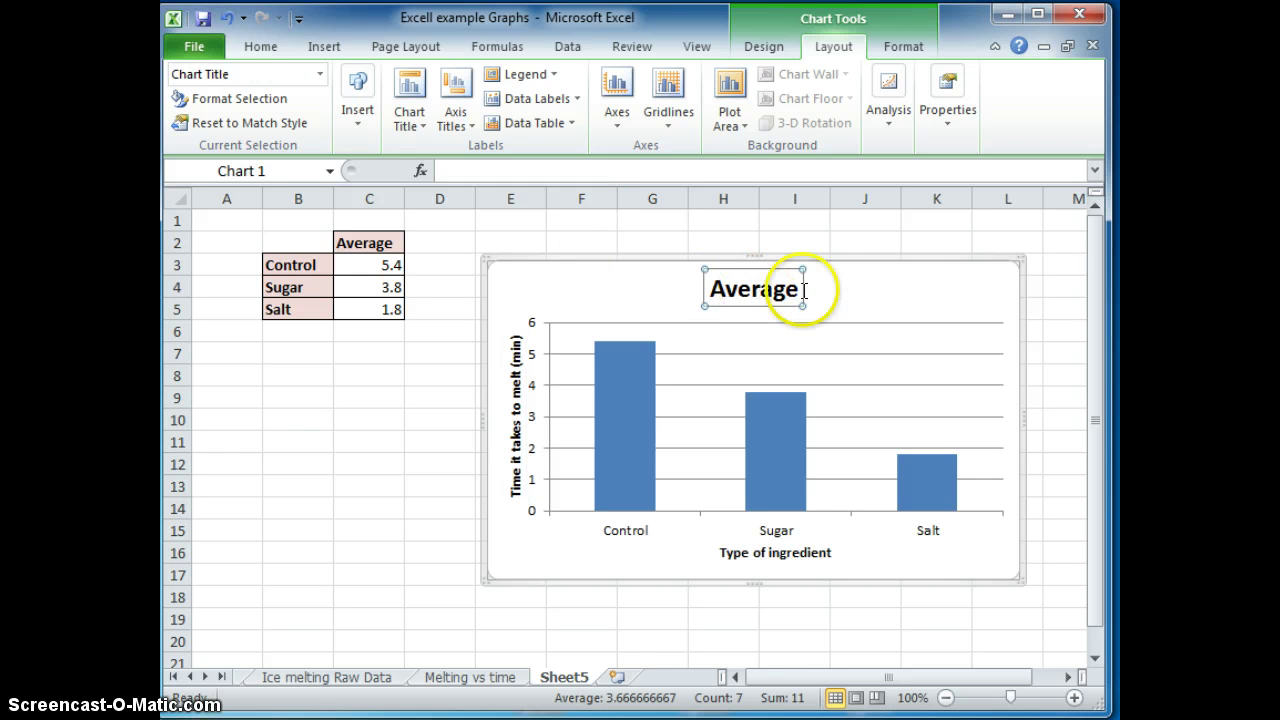
pyautogui.moveTo(806, 289); pyautogui.dragTo(686, 293)
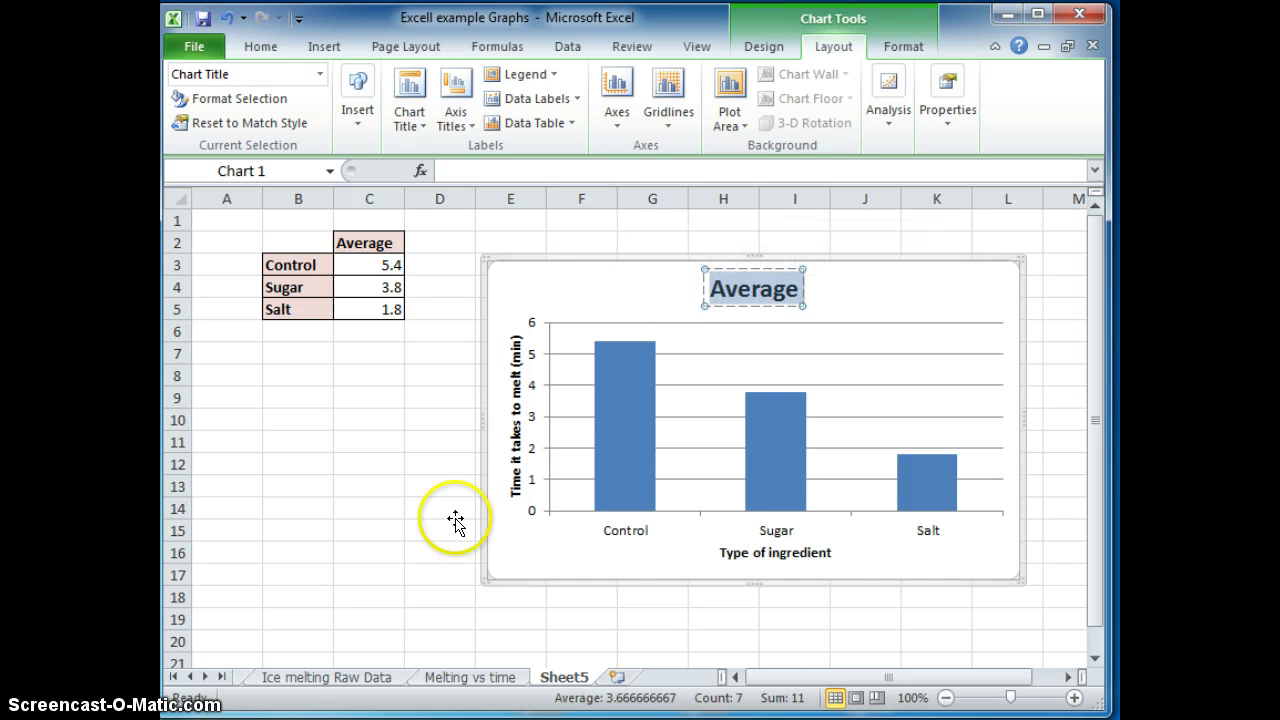
pyautogui.write('Ice melting time with vairous ingridents')
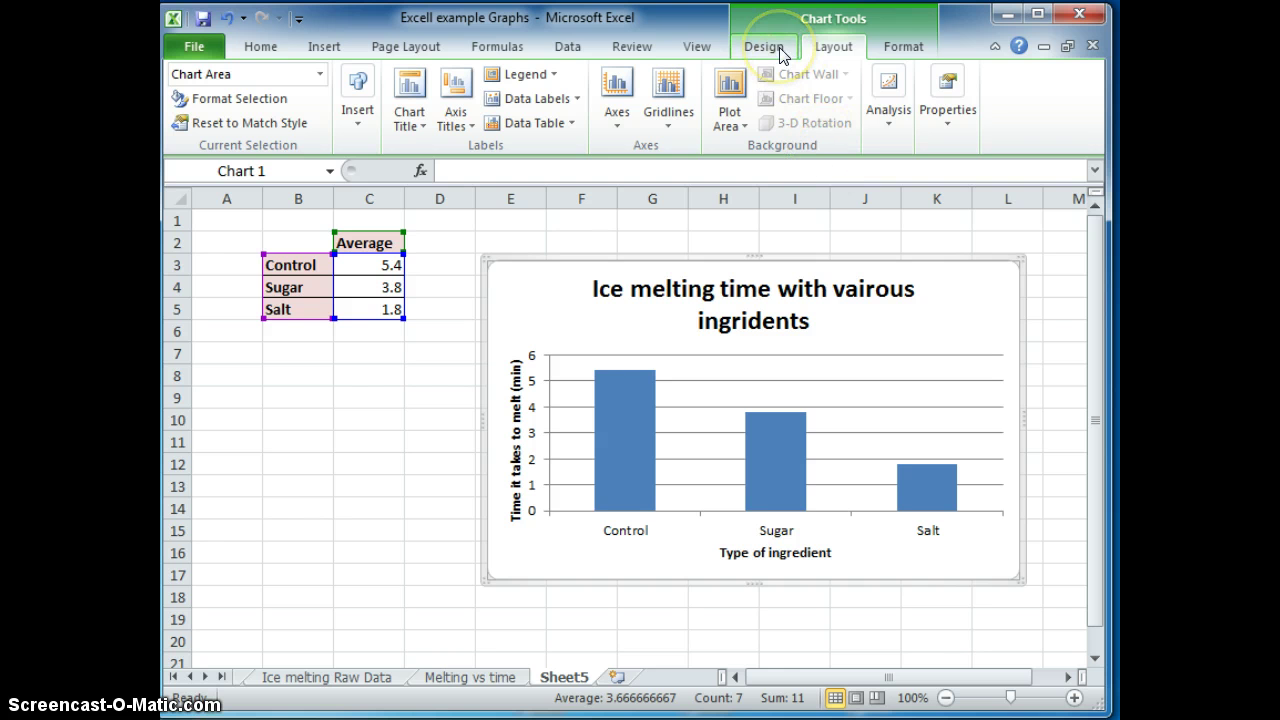
# - Spell-check the chart title, correcting 'vairous' to 'various' and 'ingridents' to 'ingredients'
pyautogui.click(620, 50)
pyautogui.click(193, 95)
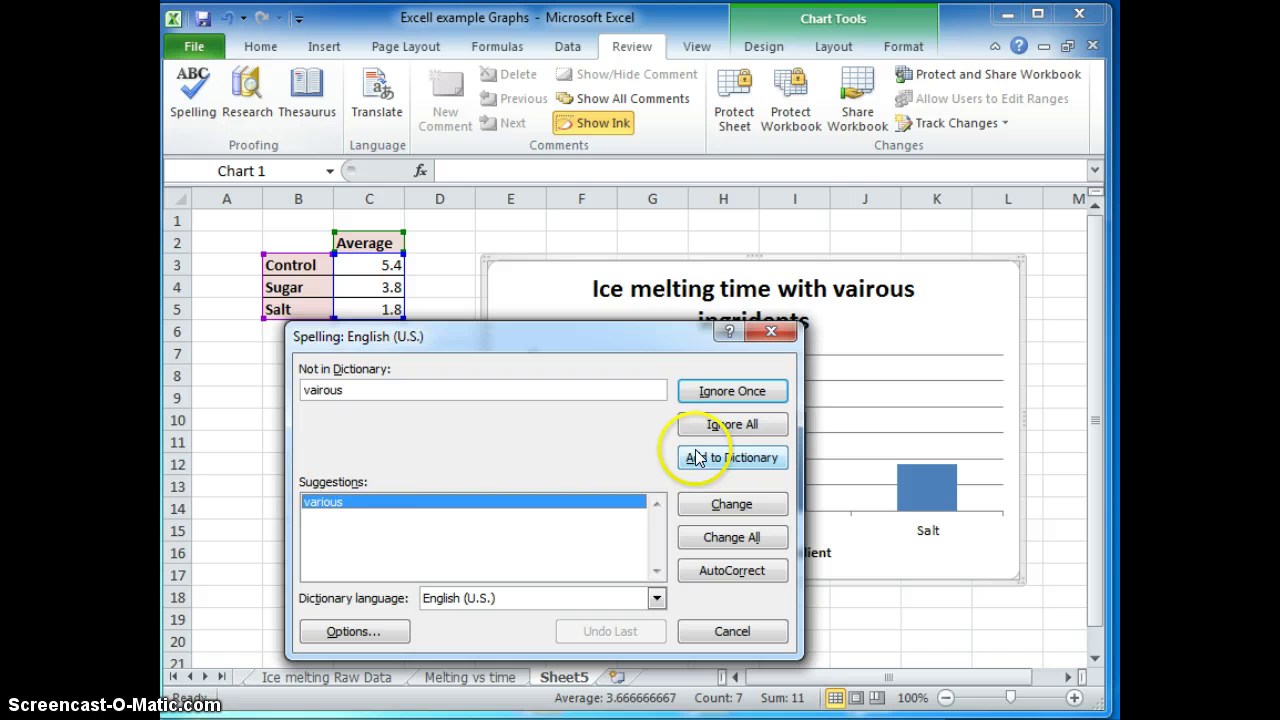
pyautogui.click(748, 508)
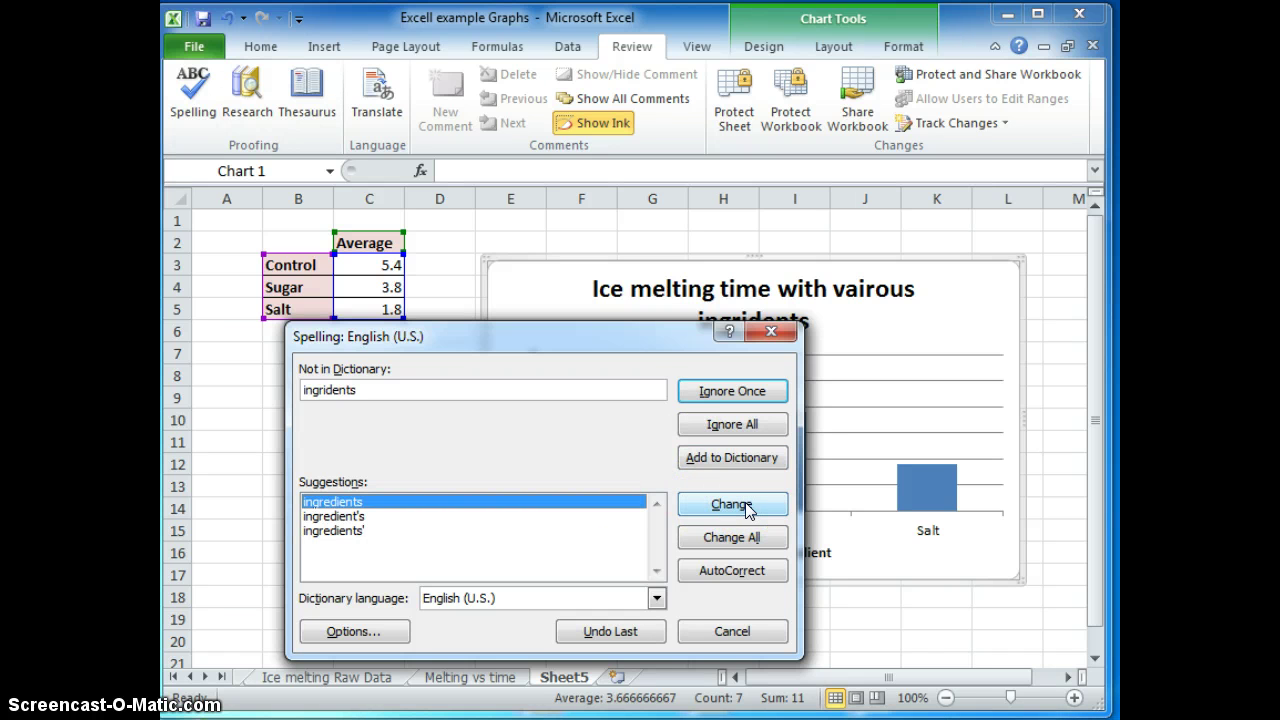
pyautogui.click(748, 508)
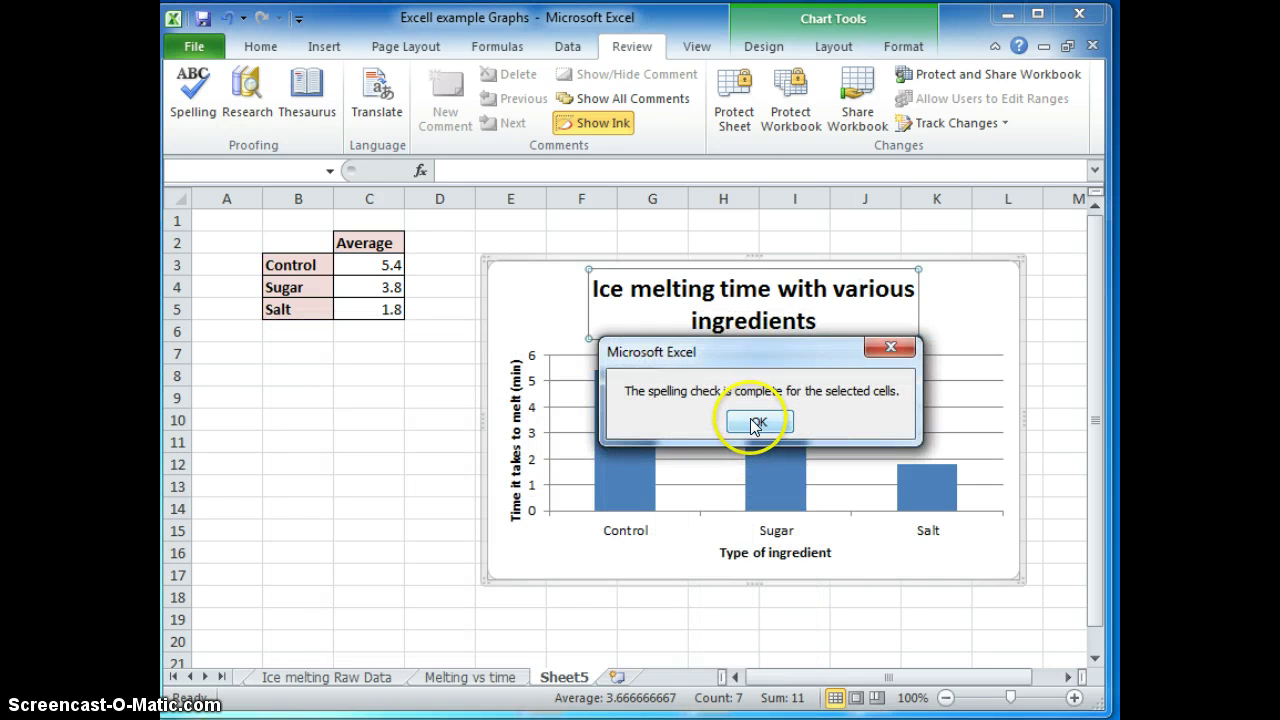
pyautogui.click(755, 423)
# - Make the chart taller, narrow the plot area slightly and nudge the chart up
pyautogui.click(818, 459)
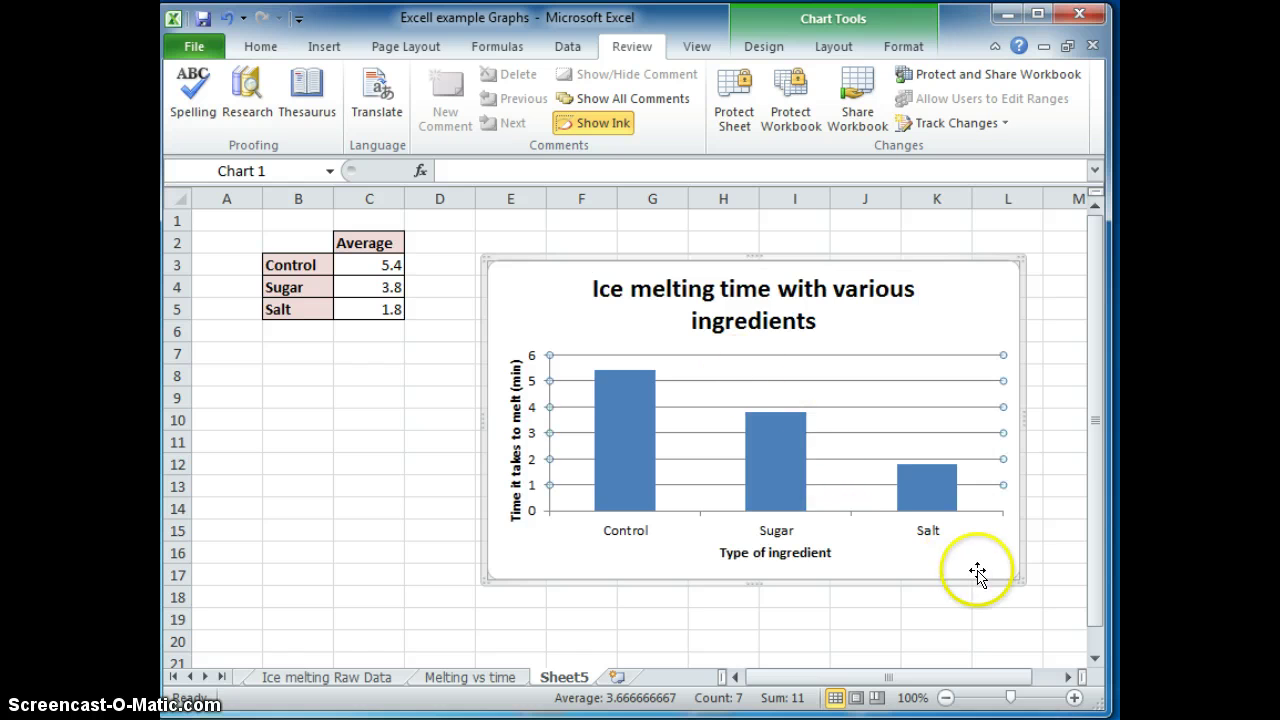
pyautogui.moveTo(1016, 581); pyautogui.dragTo(1010, 652)
pyautogui.click(865, 487)
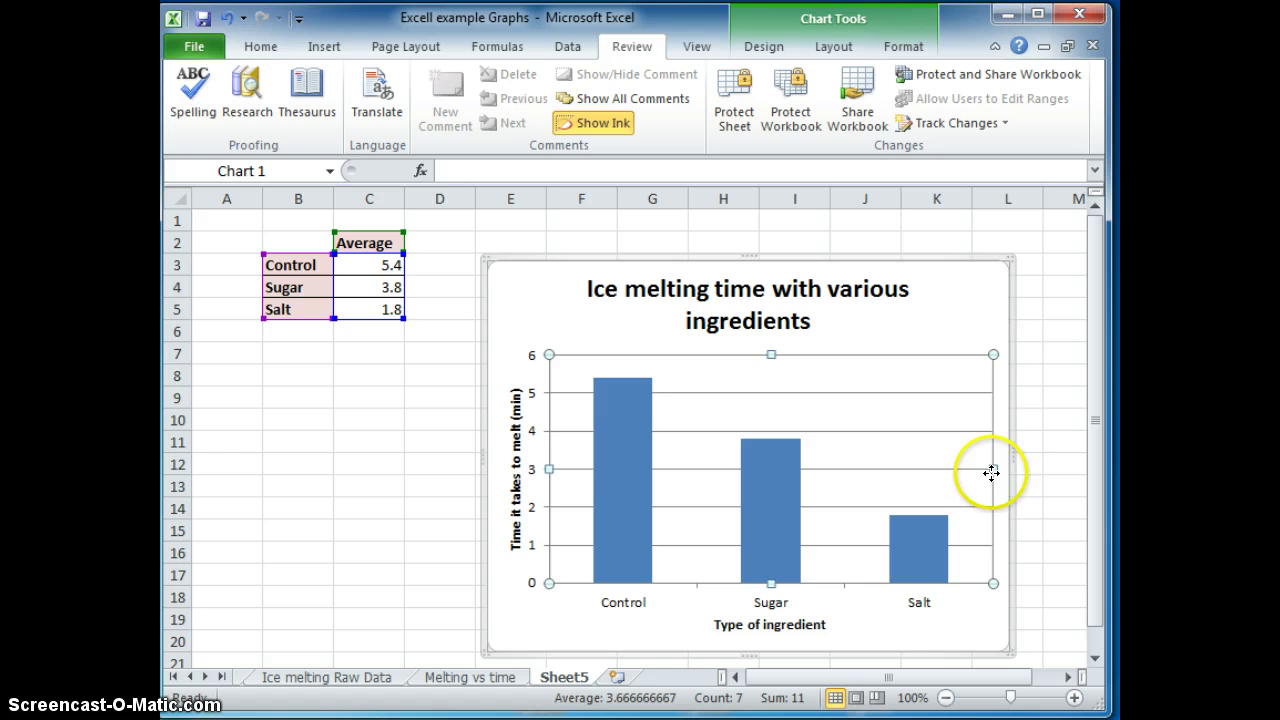
pyautogui.moveTo(993, 468); pyautogui.dragTo(966, 466)
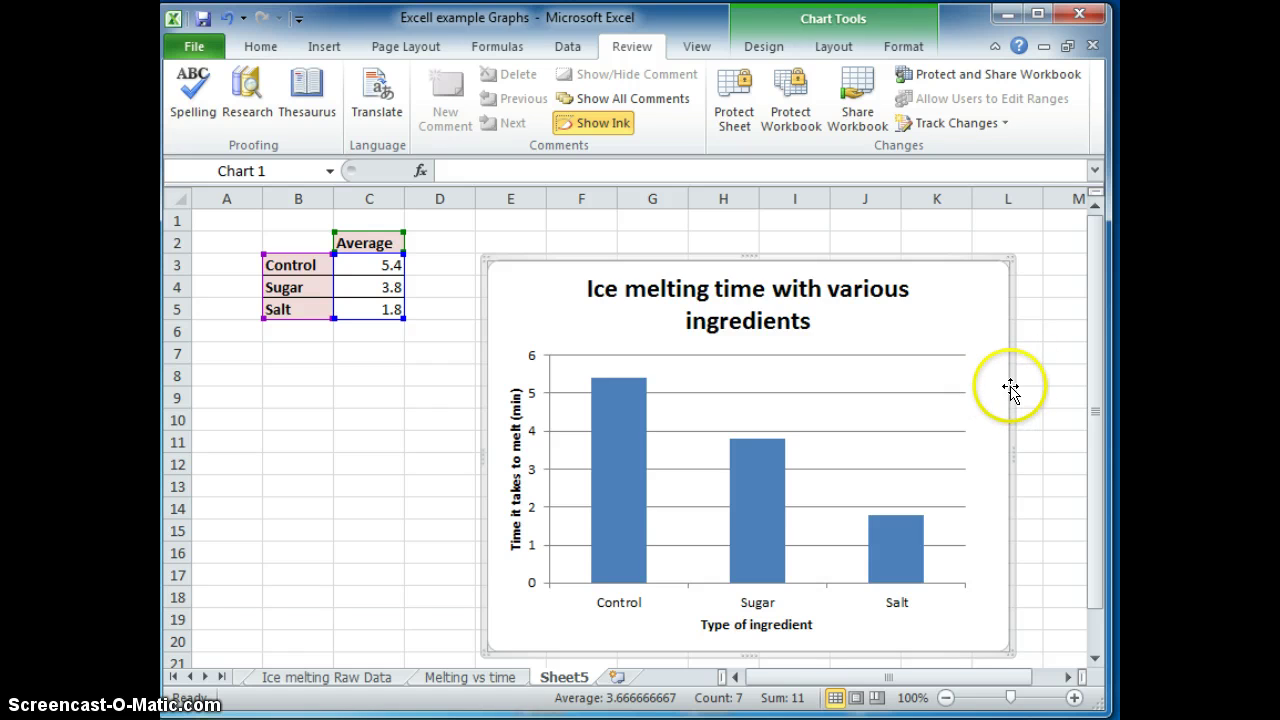
pyautogui.moveTo(1011, 390); pyautogui.dragTo(1009, 376)
pyautogui.click(1081, 465)
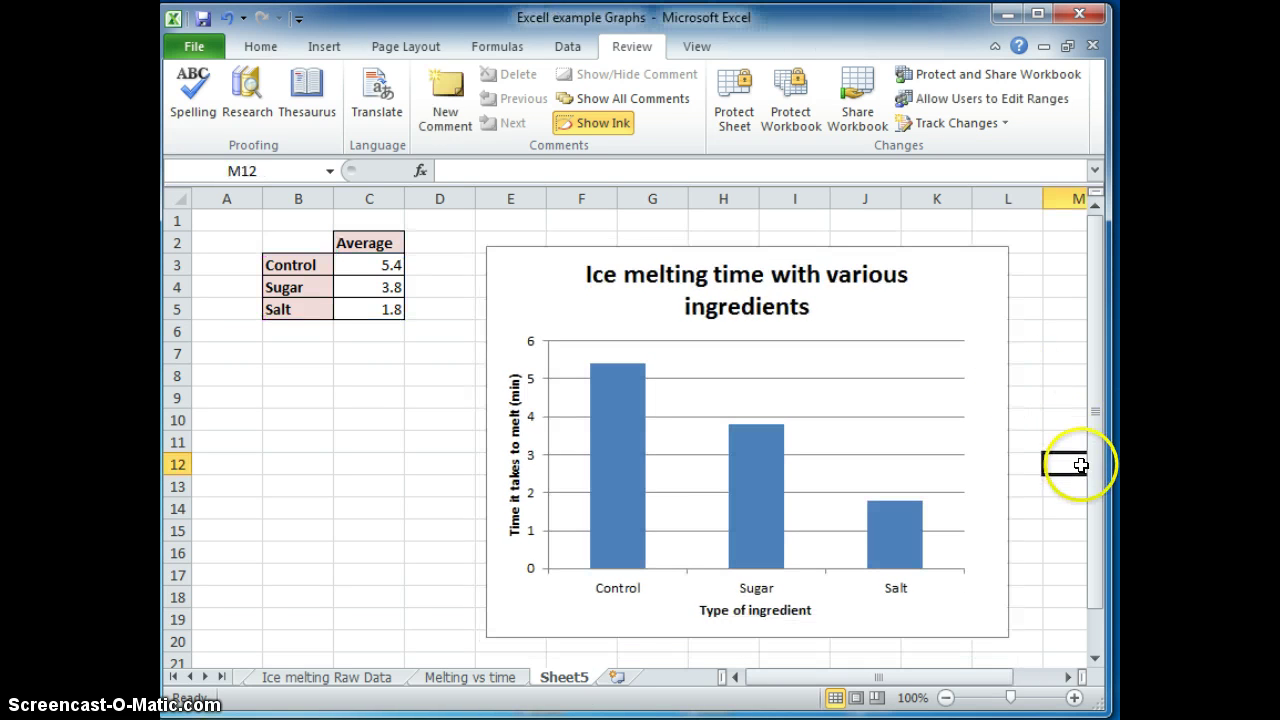
pyautogui.click(411, 424)
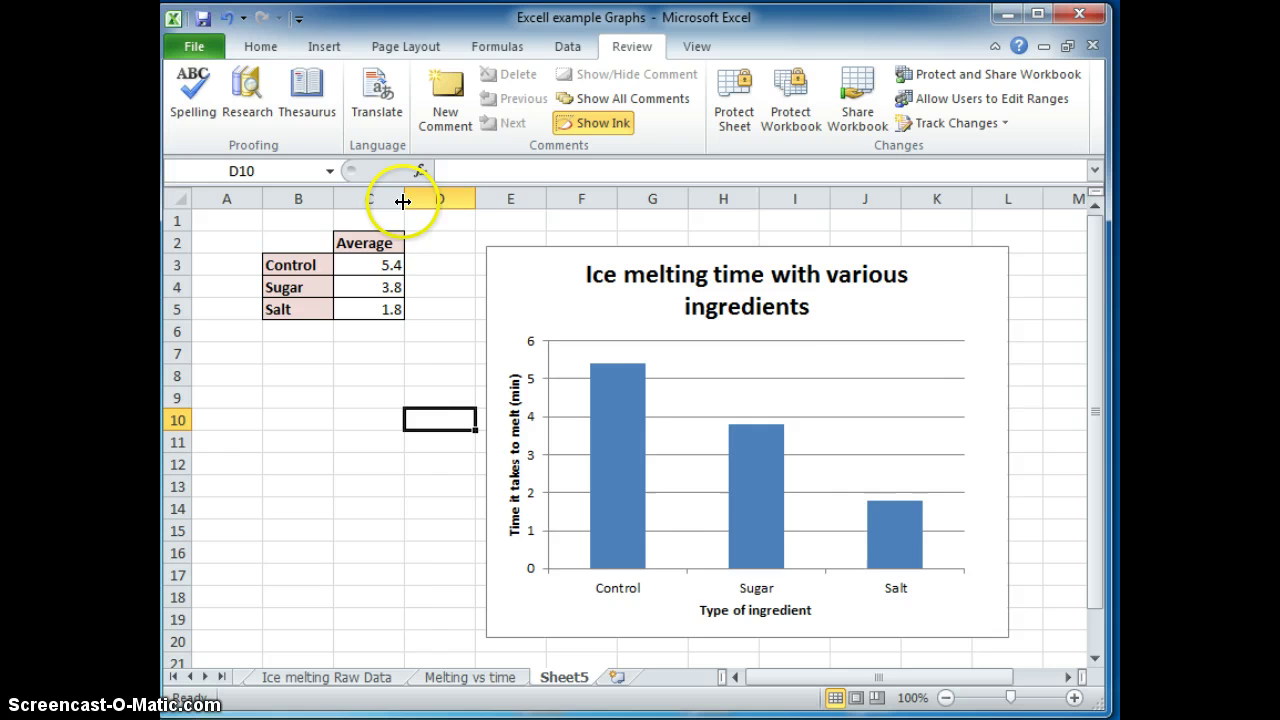
# - Widen column C and highlight the full chart title text
pyautogui.moveTo(402, 201); pyautogui.dragTo(423, 201)
pyautogui.click(371, 420)
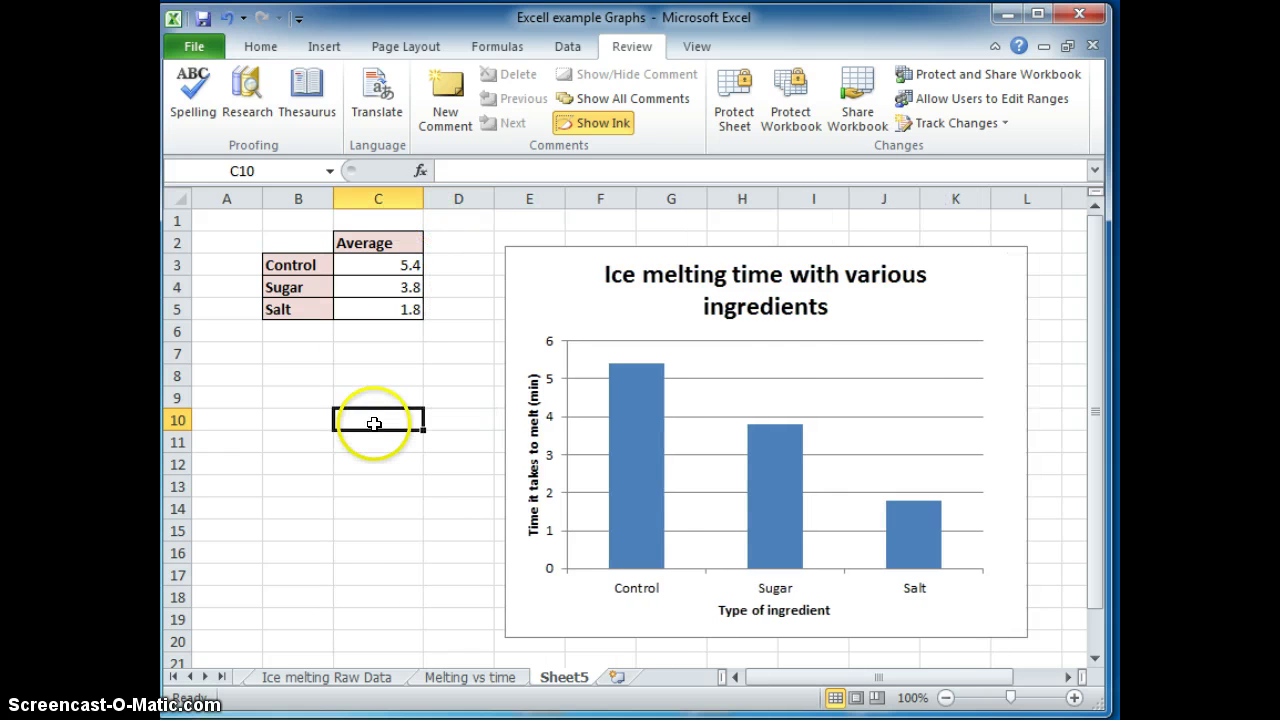
pyautogui.click(812, 308)
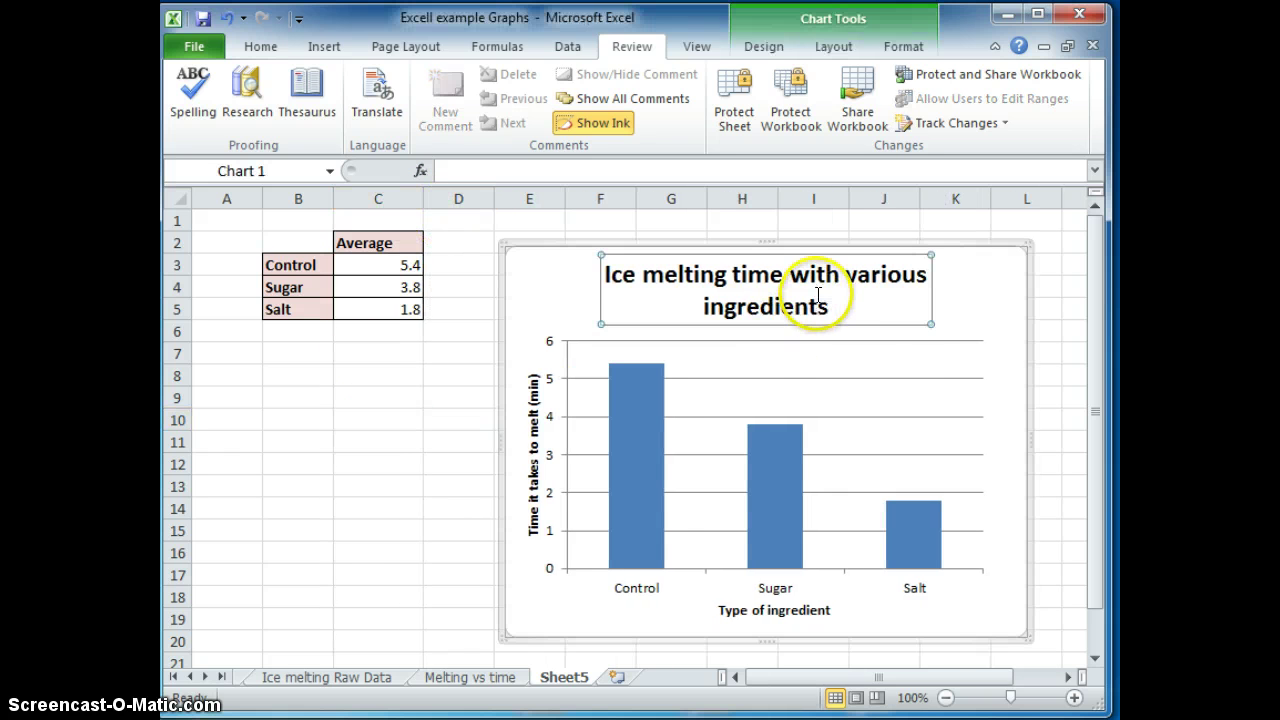
pyautogui.tripleClick(617, 274)
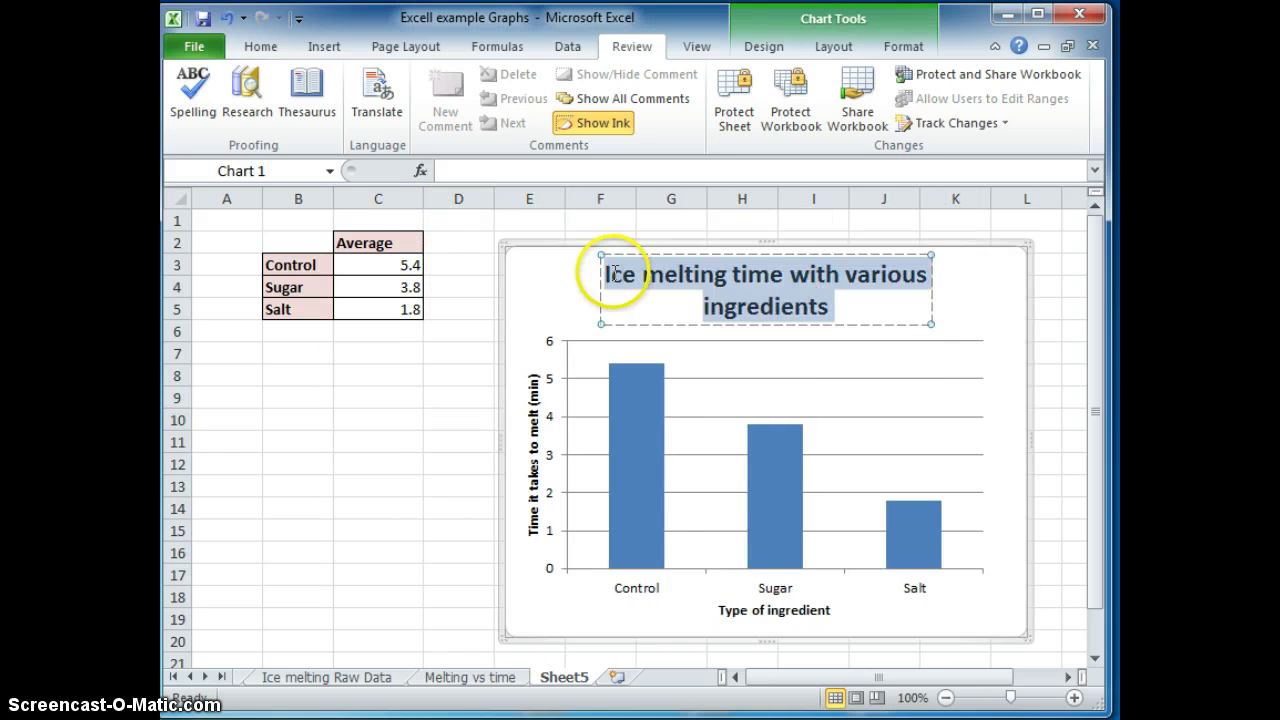
pyautogui.click(1006, 406)
pyautogui.click(793, 308)
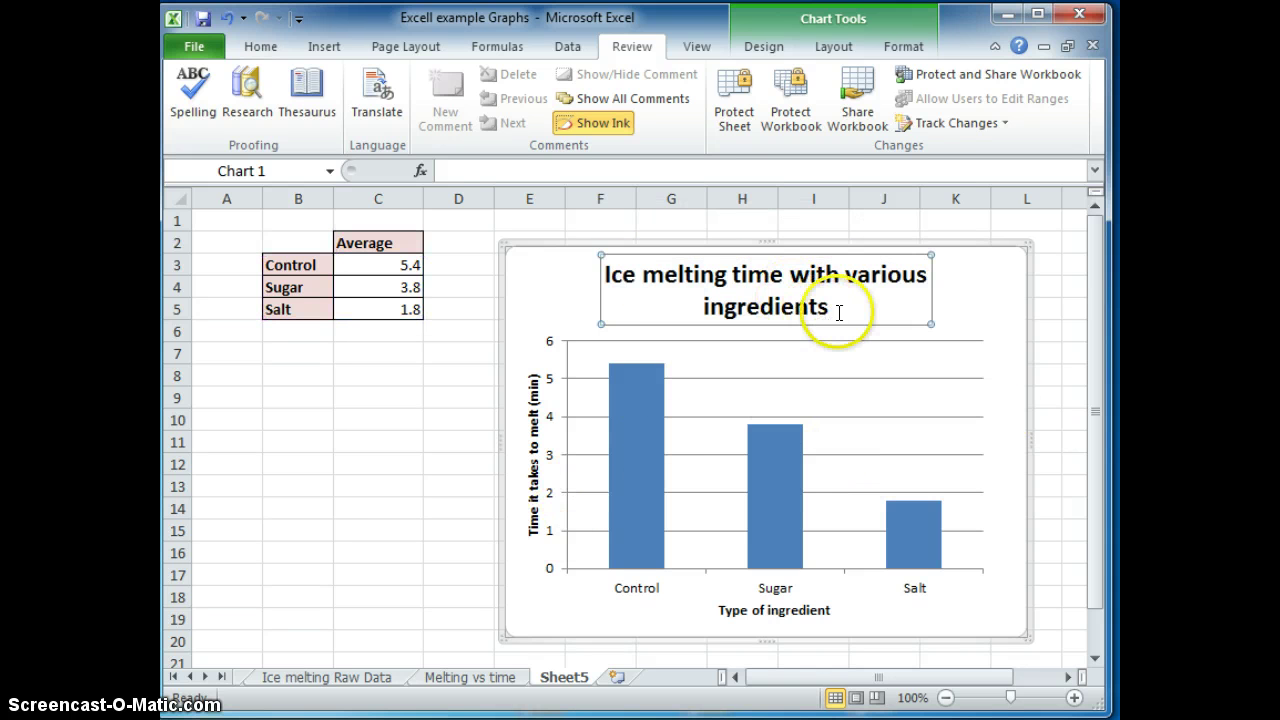
pyautogui.moveTo(829, 306); pyautogui.dragTo(620, 287)
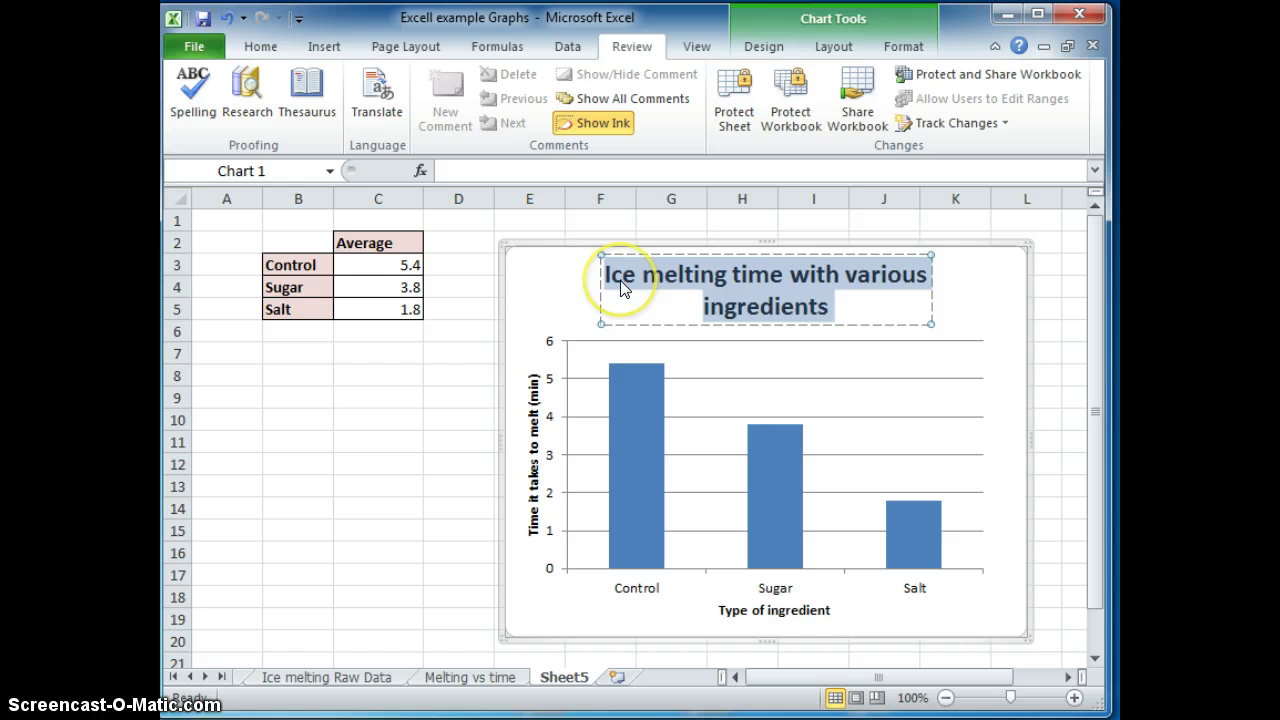
pyautogui.click(452, 397)
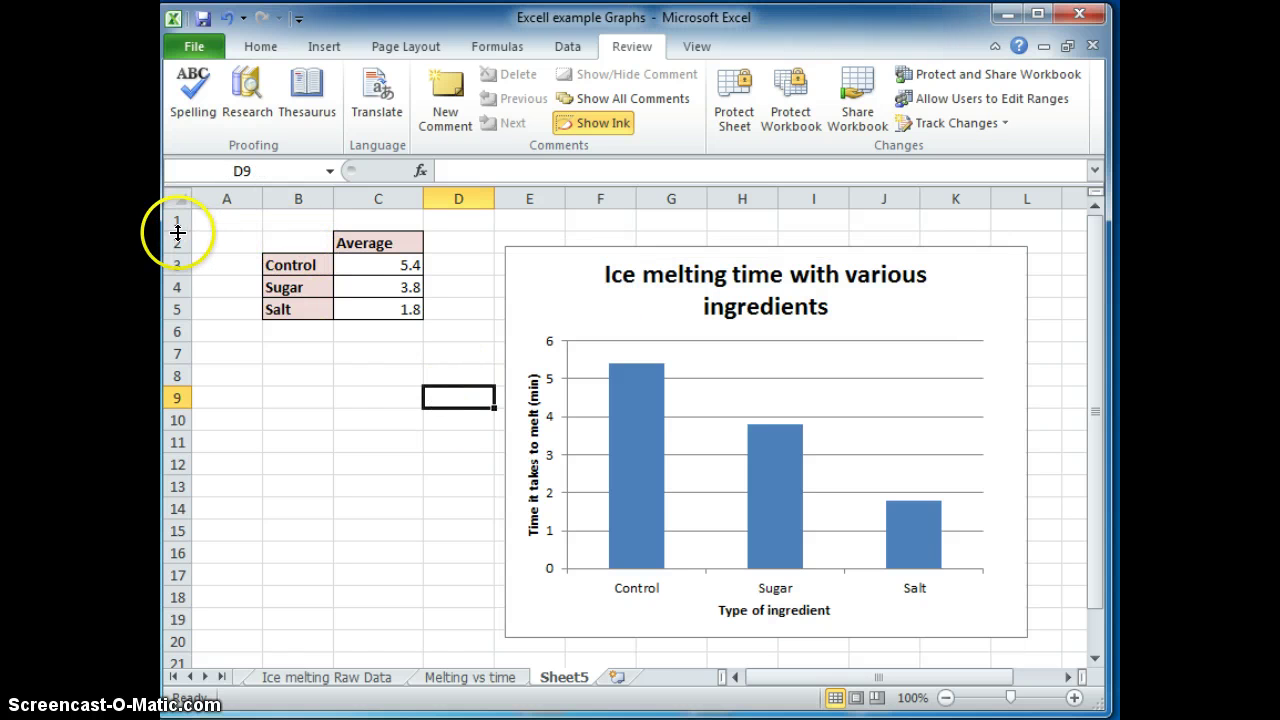
# - Make row 1 taller and merge A1:D1 into one centred, middle-aligned cell
pyautogui.moveTo(177, 232); pyautogui.dragTo(432, 231)
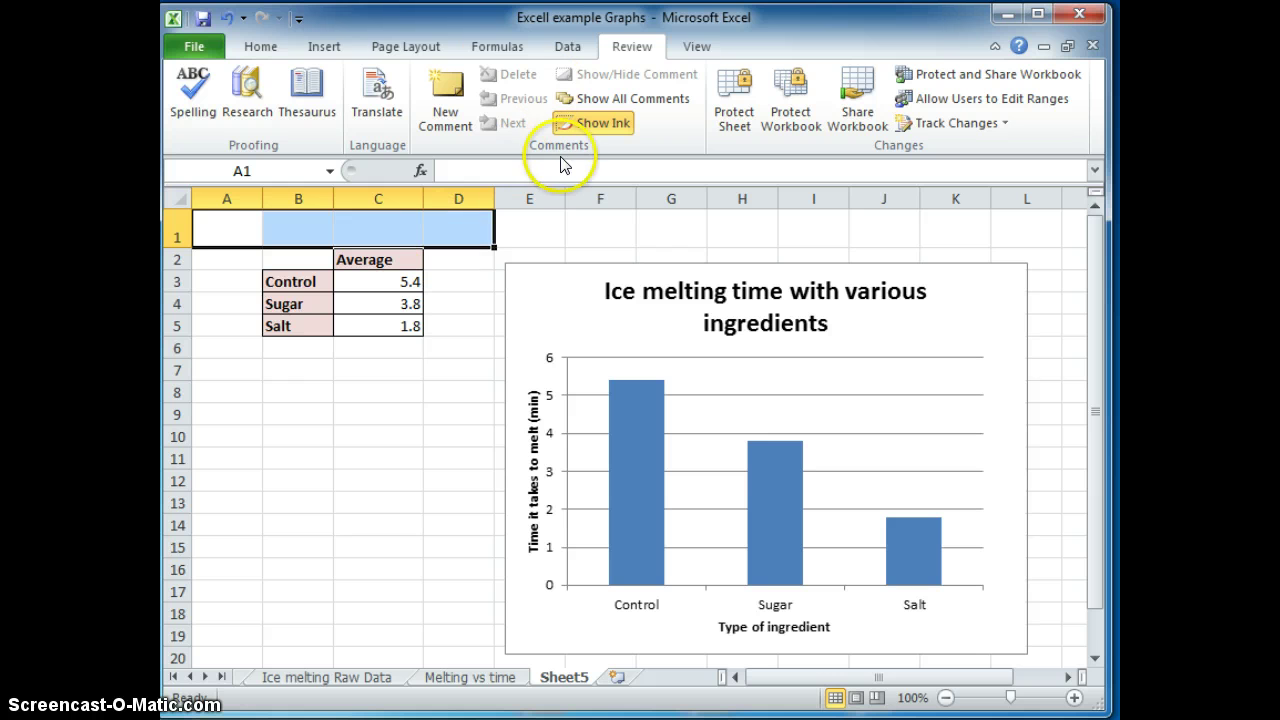
pyautogui.click(257, 47)
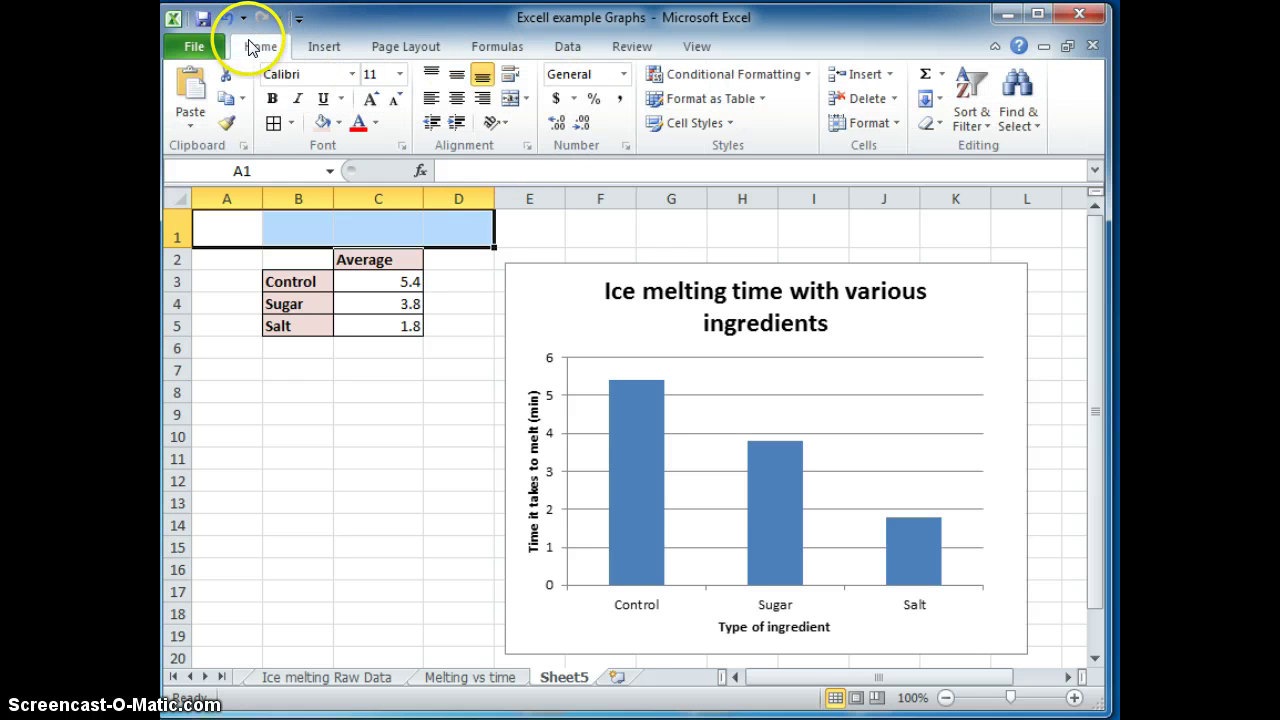
pyautogui.click(509, 101)
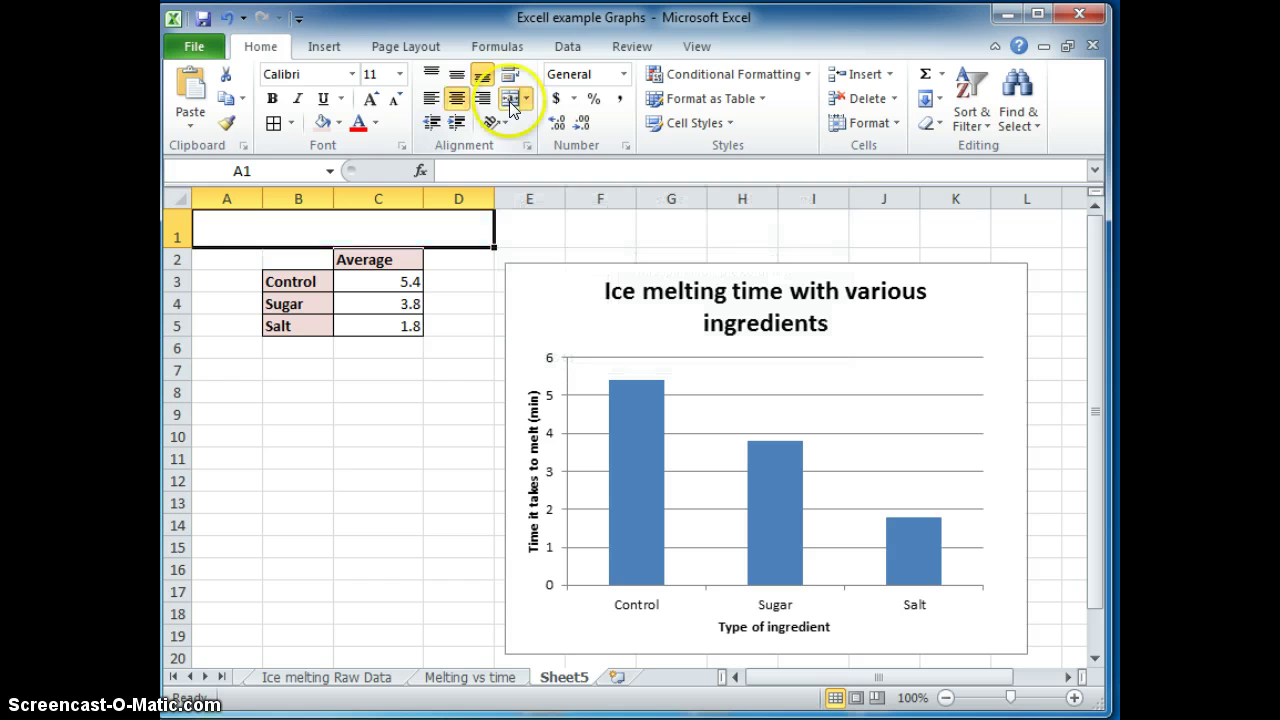
pyautogui.click(458, 78)
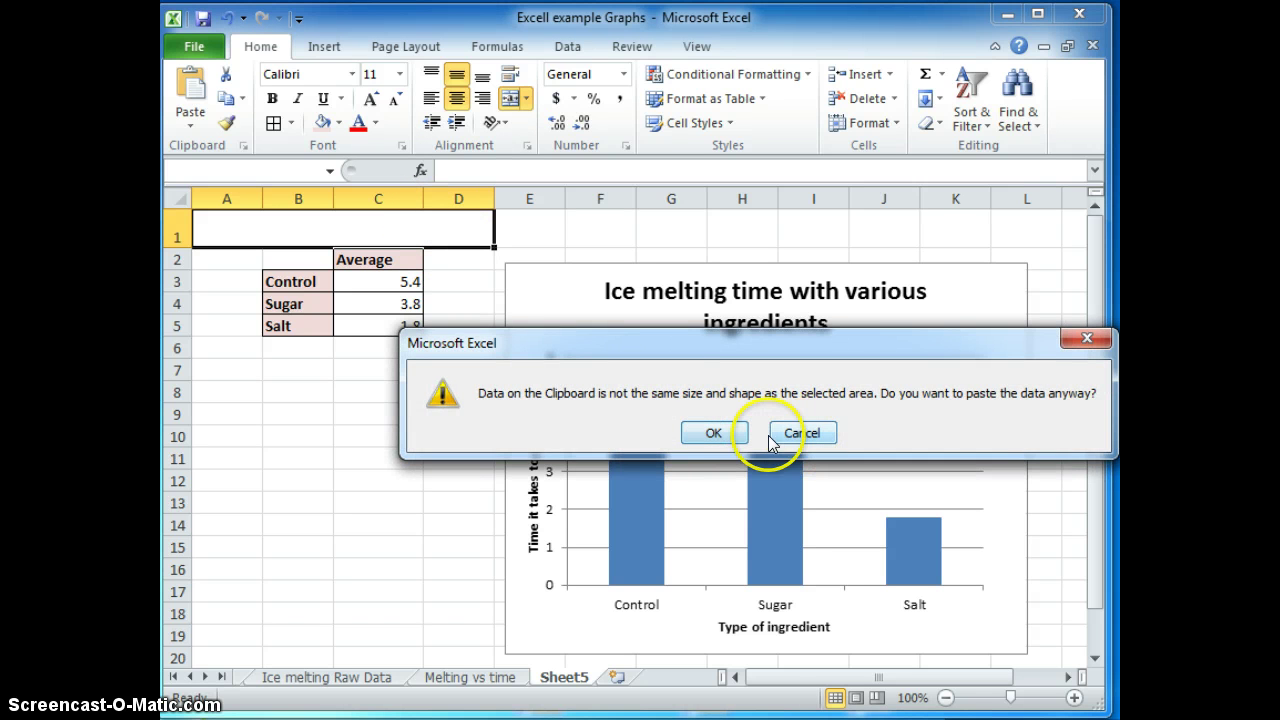
pyautogui.click(714, 433)
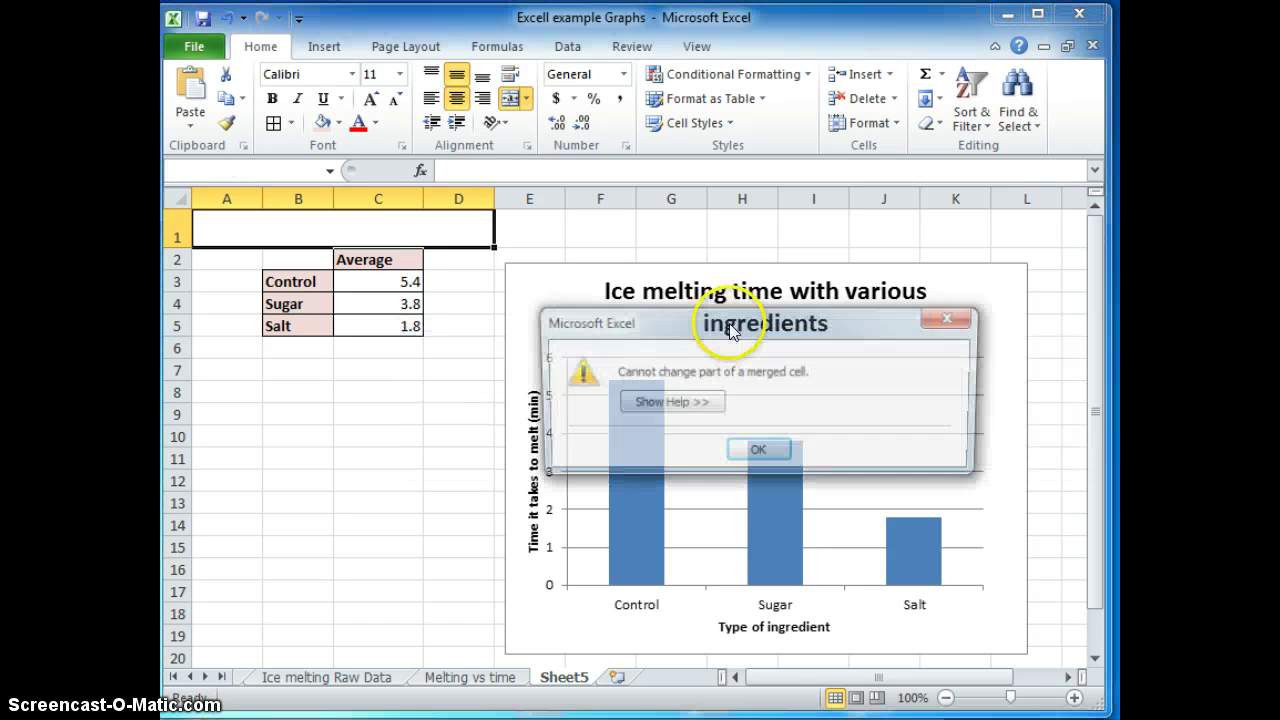
pyautogui.click(758, 454)
# - Select the whole chart title text again for reuse as the sheet heading
pyautogui.click(787, 316)
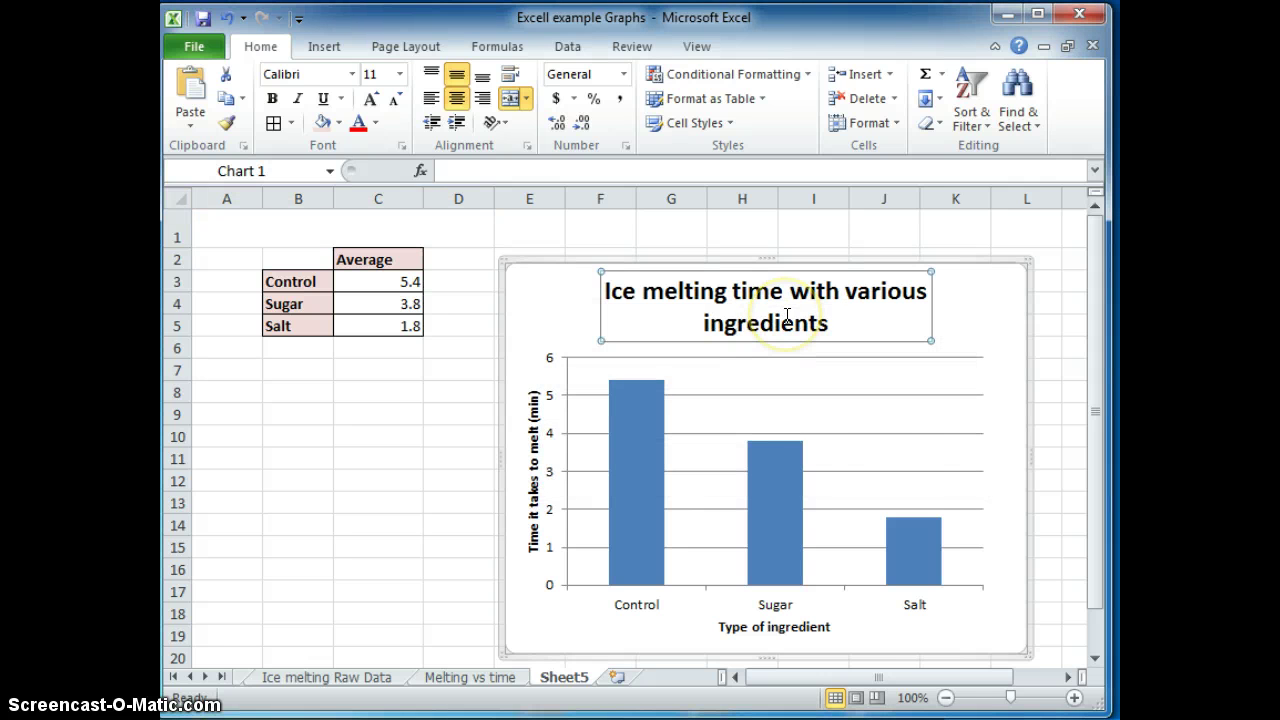
pyautogui.doubleClick(787, 316)
pyautogui.click(872, 52)
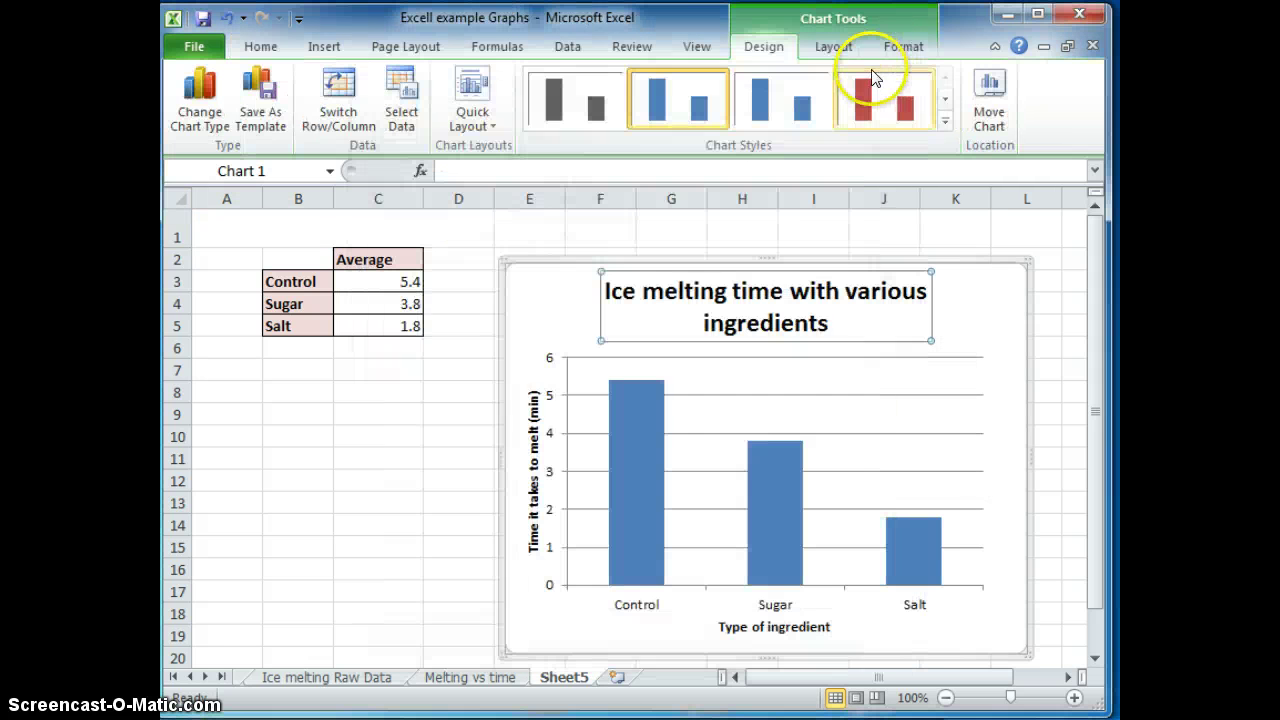
pyautogui.click(826, 323)
pyautogui.moveTo(826, 323); pyautogui.dragTo(620, 304)
pyautogui.hotkey('ctrl', 'c')
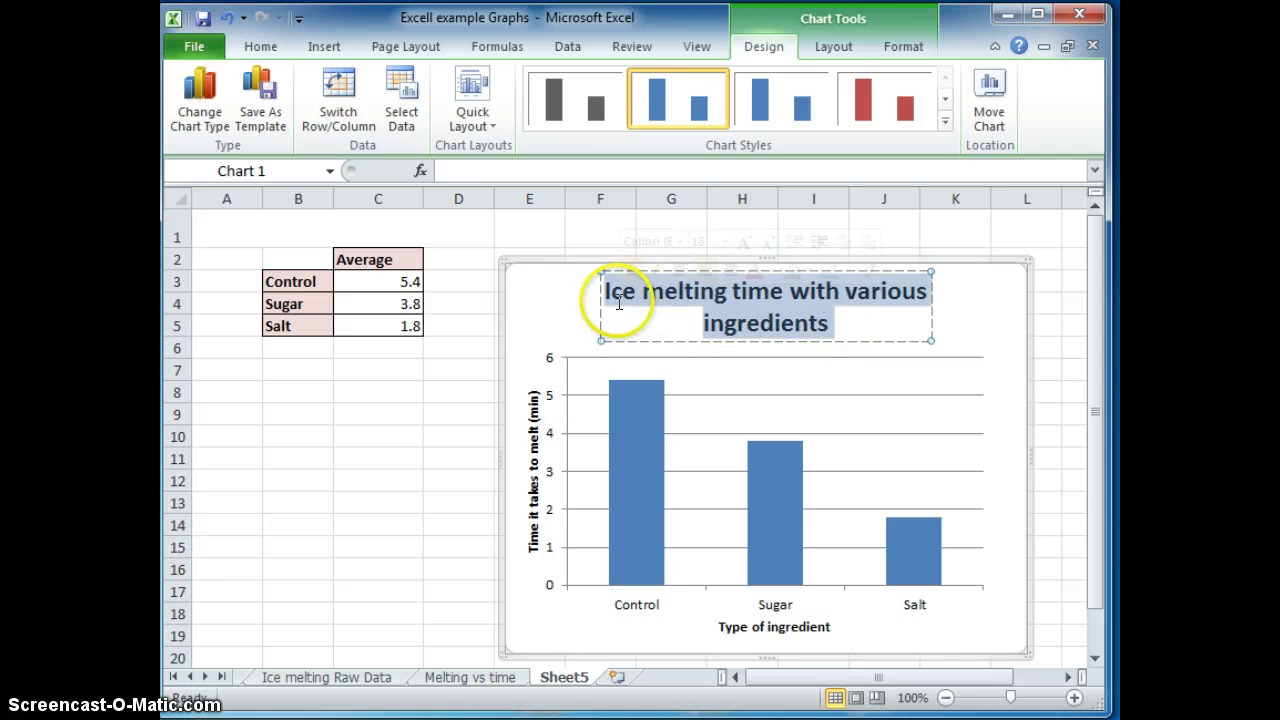
pyautogui.click(403, 251)
# - Paste the chart title into merged cell A1, centred horizontally and vertically
pyautogui.doubleClick(367, 233)
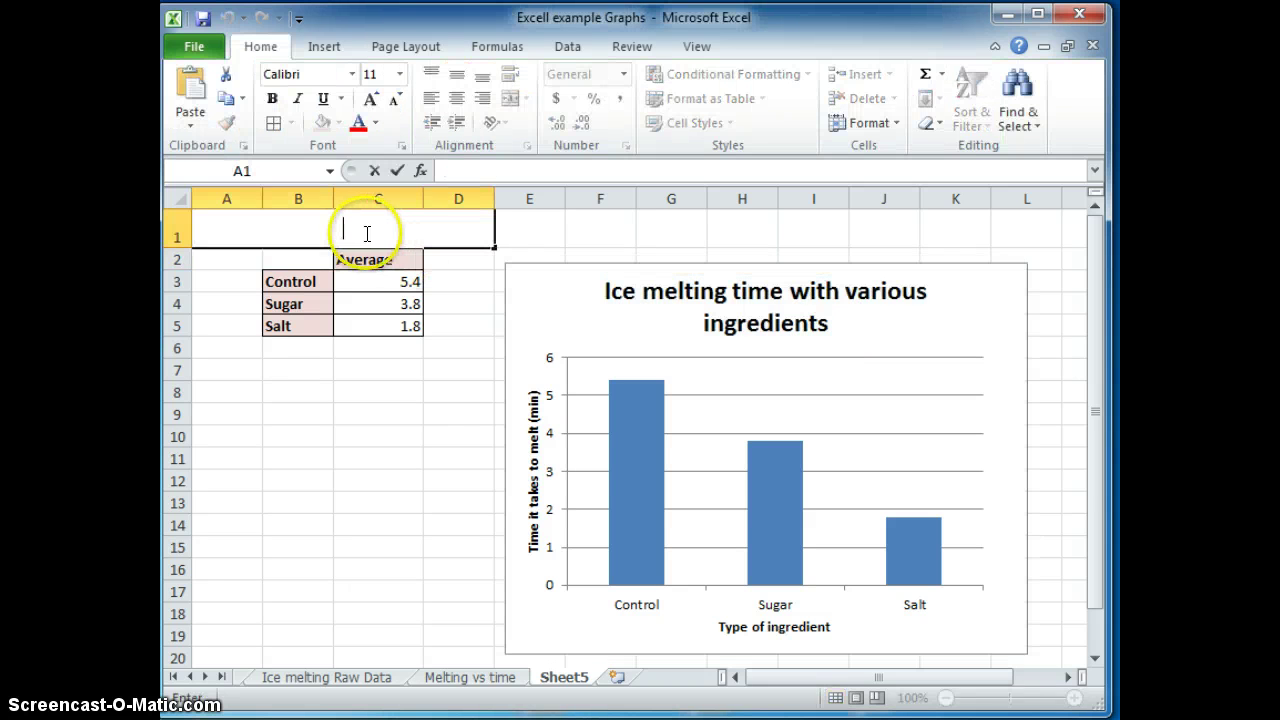
pyautogui.hotkey('ctrl', 'v')
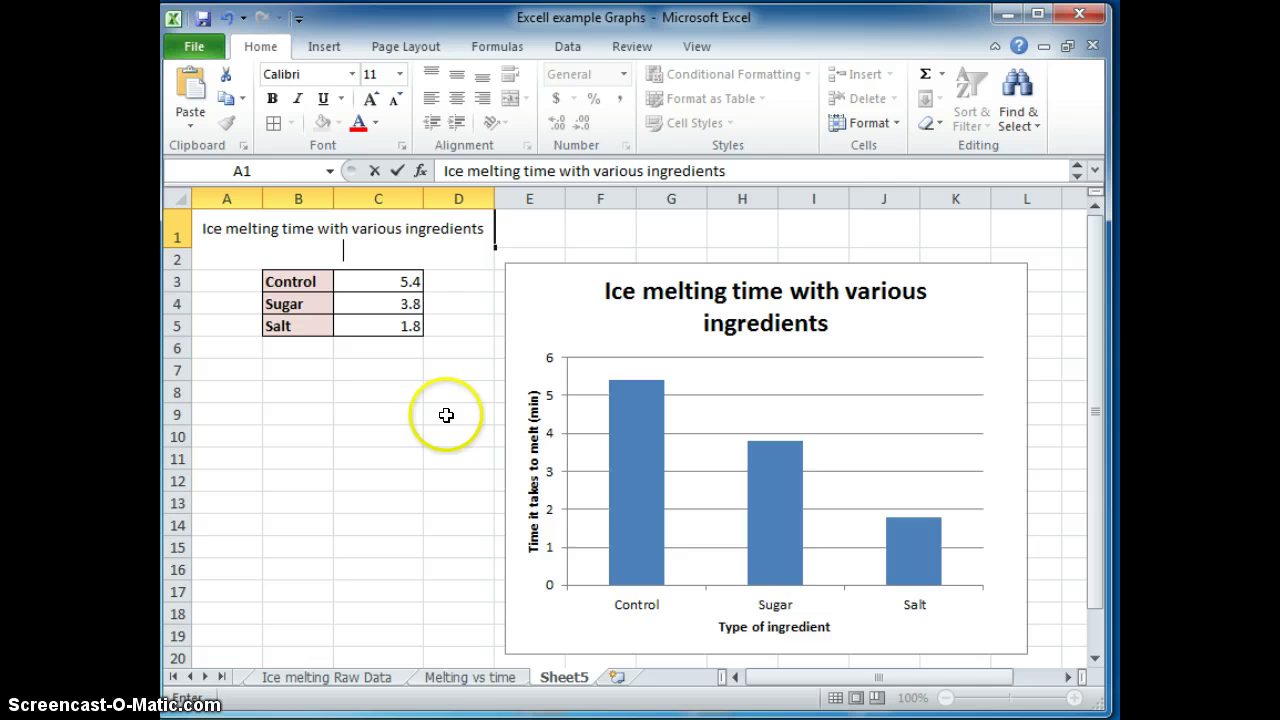
pyautogui.click(437, 486)
pyautogui.click(366, 234)
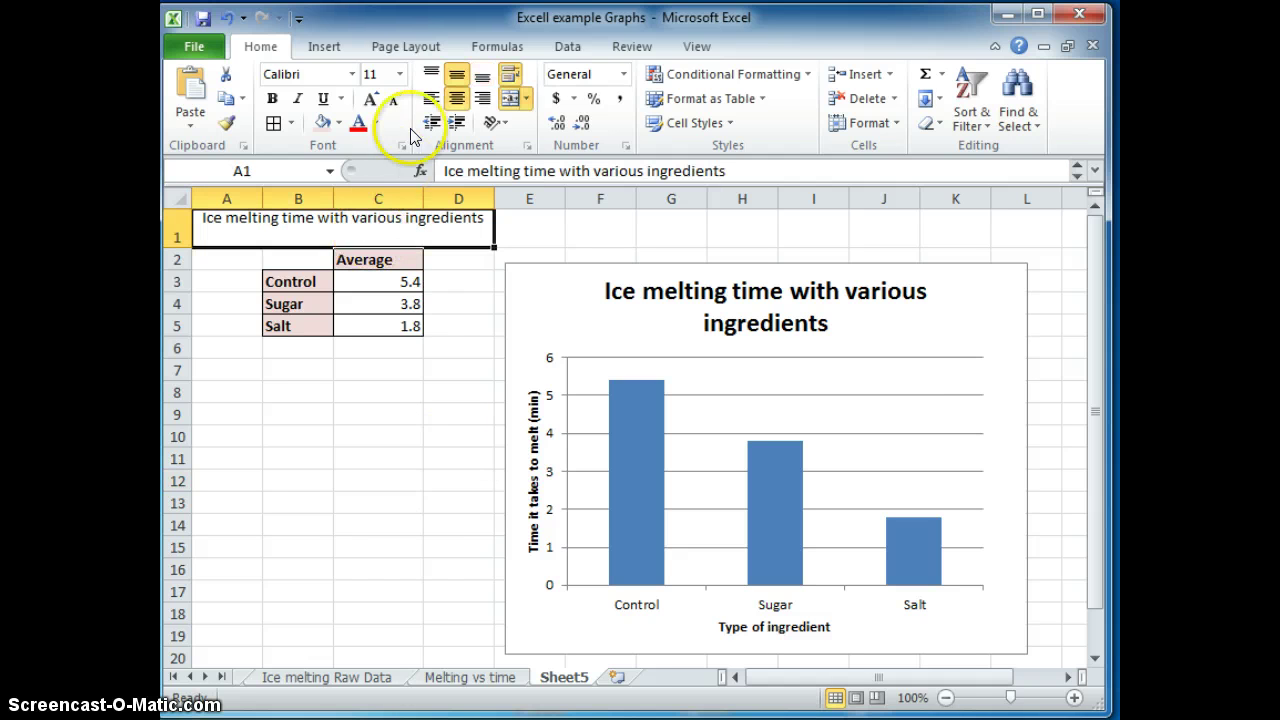
pyautogui.click(460, 326)
pyautogui.click(434, 234)
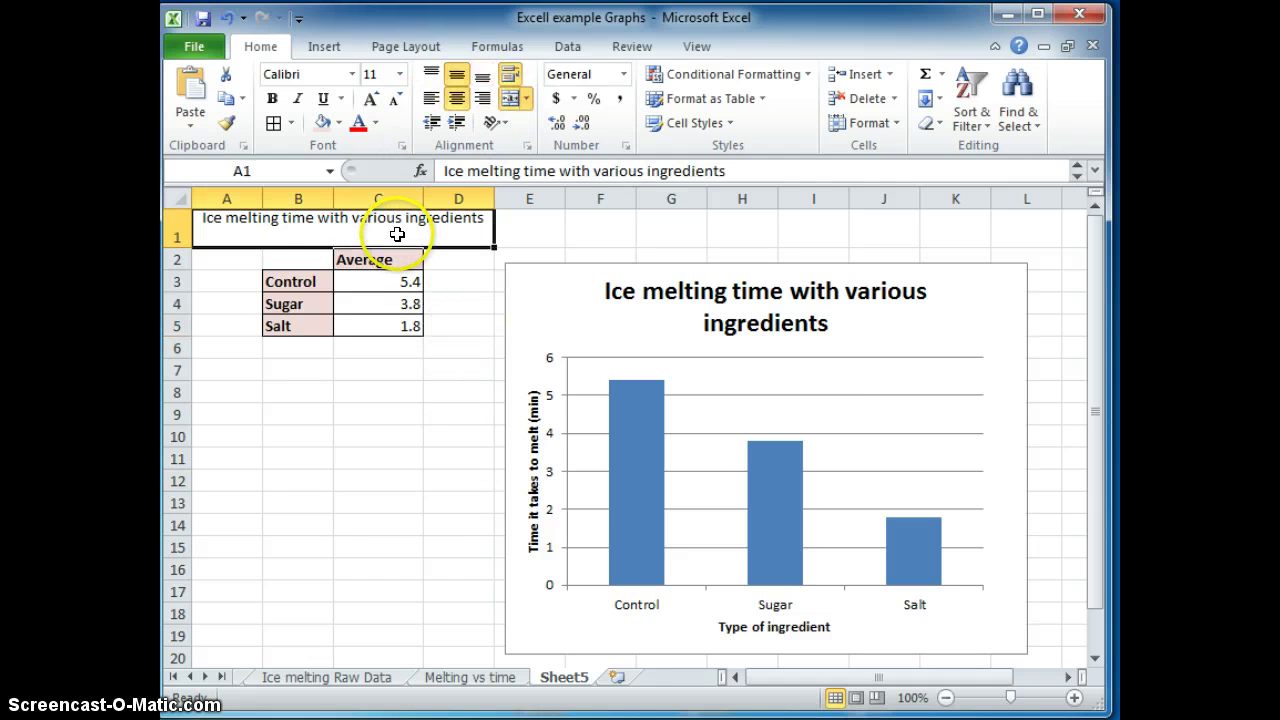
pyautogui.click(457, 98)
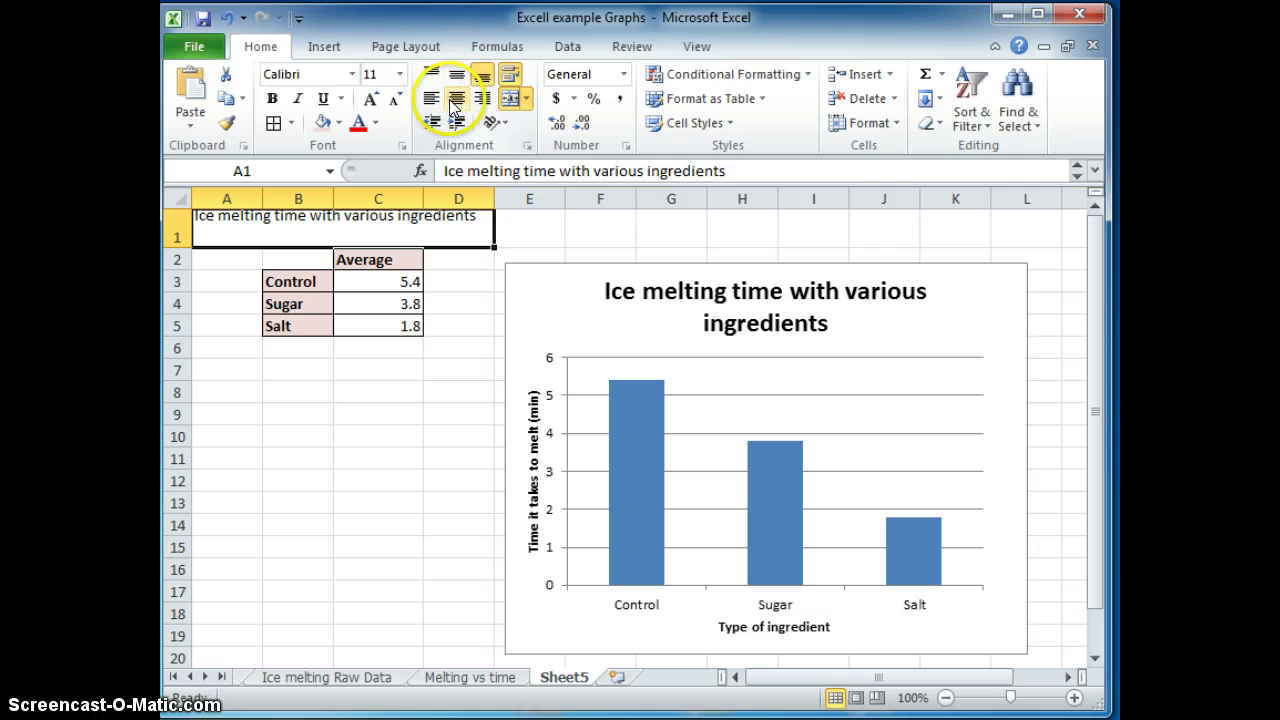
pyautogui.click(457, 98)
pyautogui.click(457, 78)
pyautogui.click(448, 390)
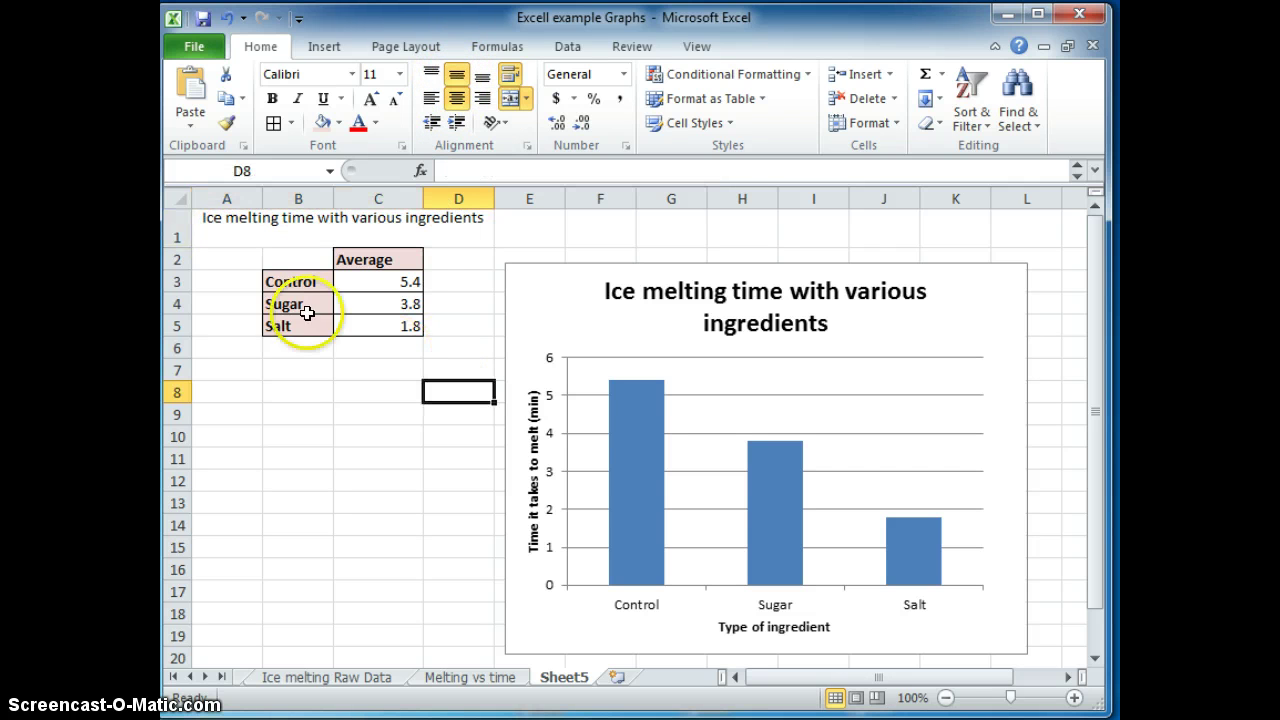
# - Make the A1 heading bold 14 pt and heighten row 1 to fit it
pyautogui.click(182, 236)
pyautogui.moveTo(182, 248); pyautogui.dragTo(183, 262)
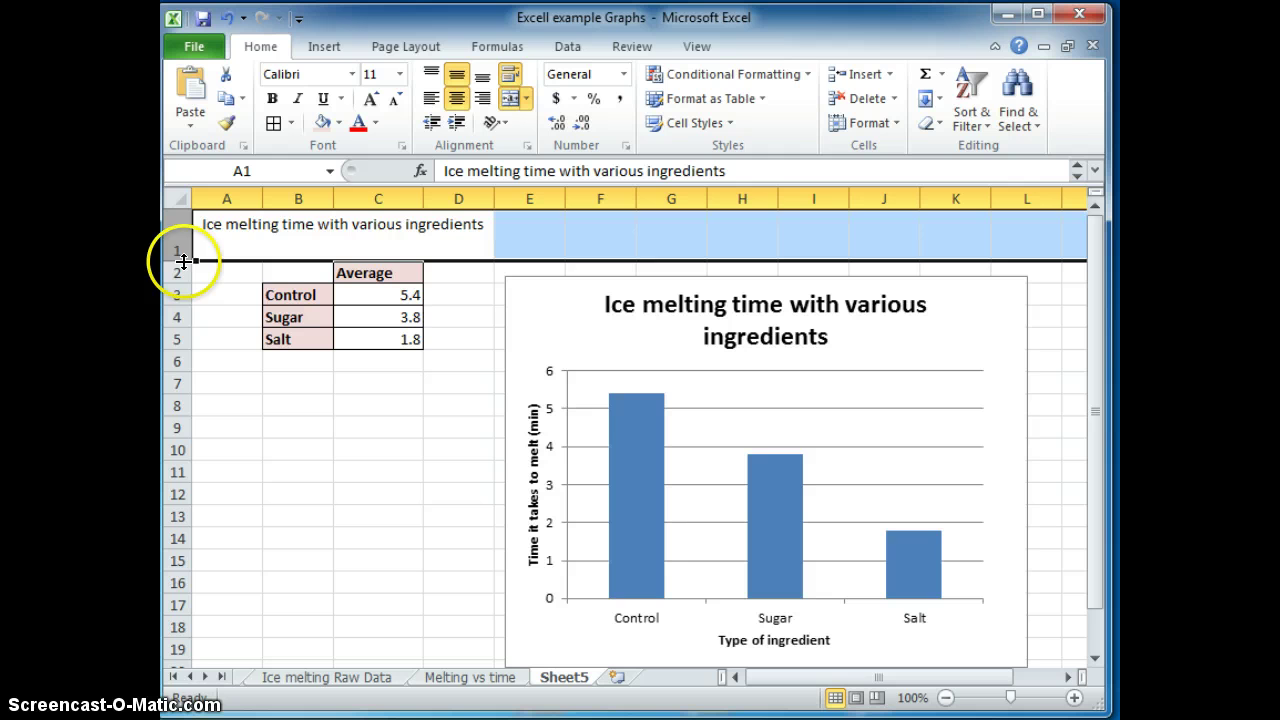
pyautogui.click(366, 229)
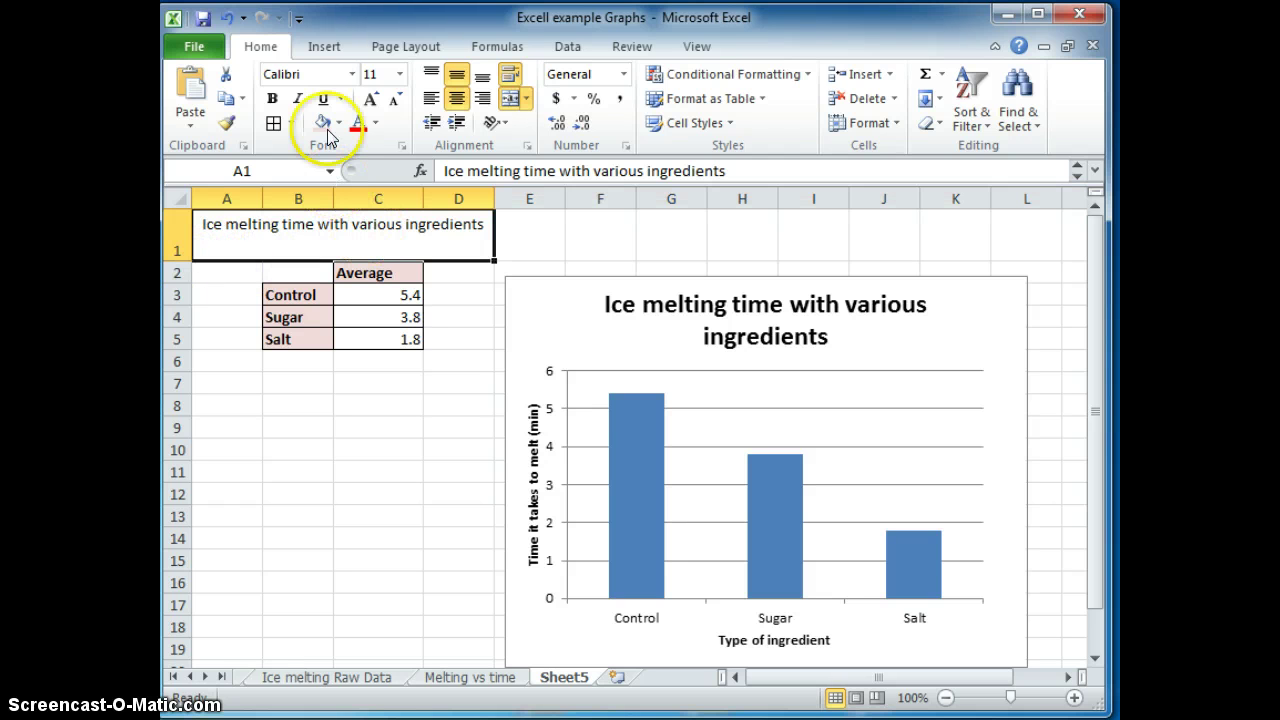
pyautogui.click(270, 99)
pyautogui.click(399, 74)
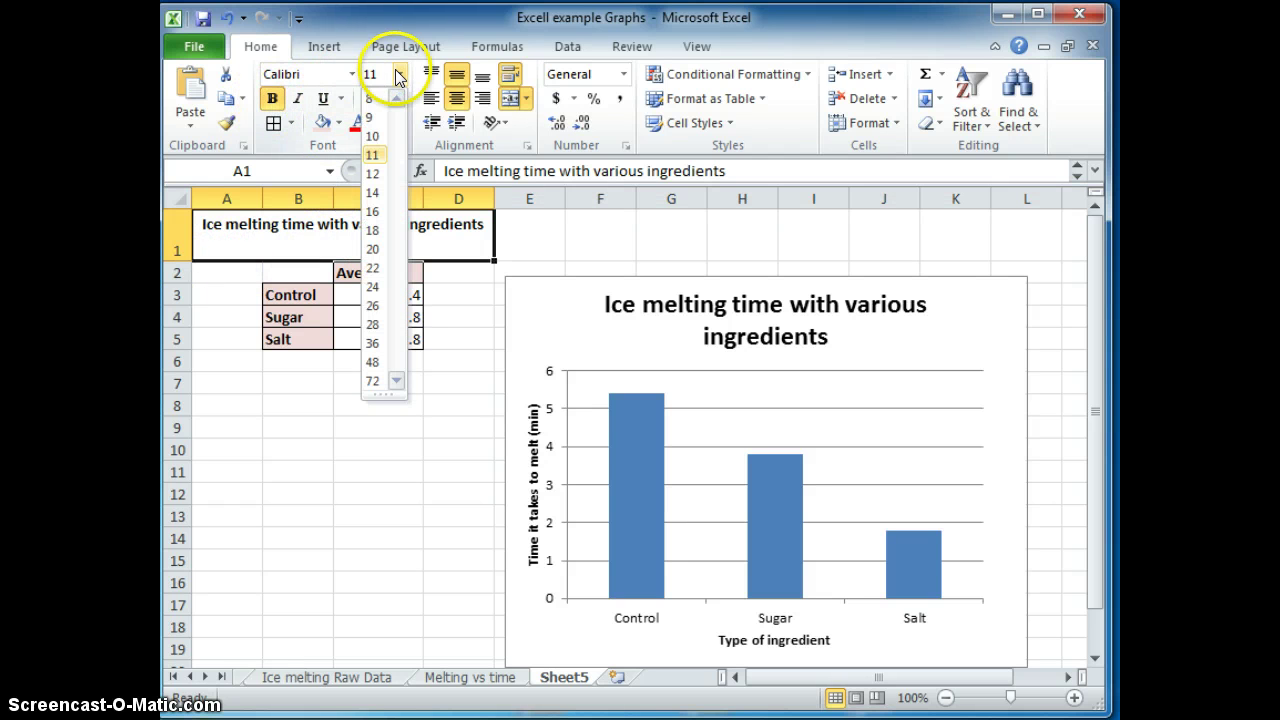
pyautogui.click(372, 192)
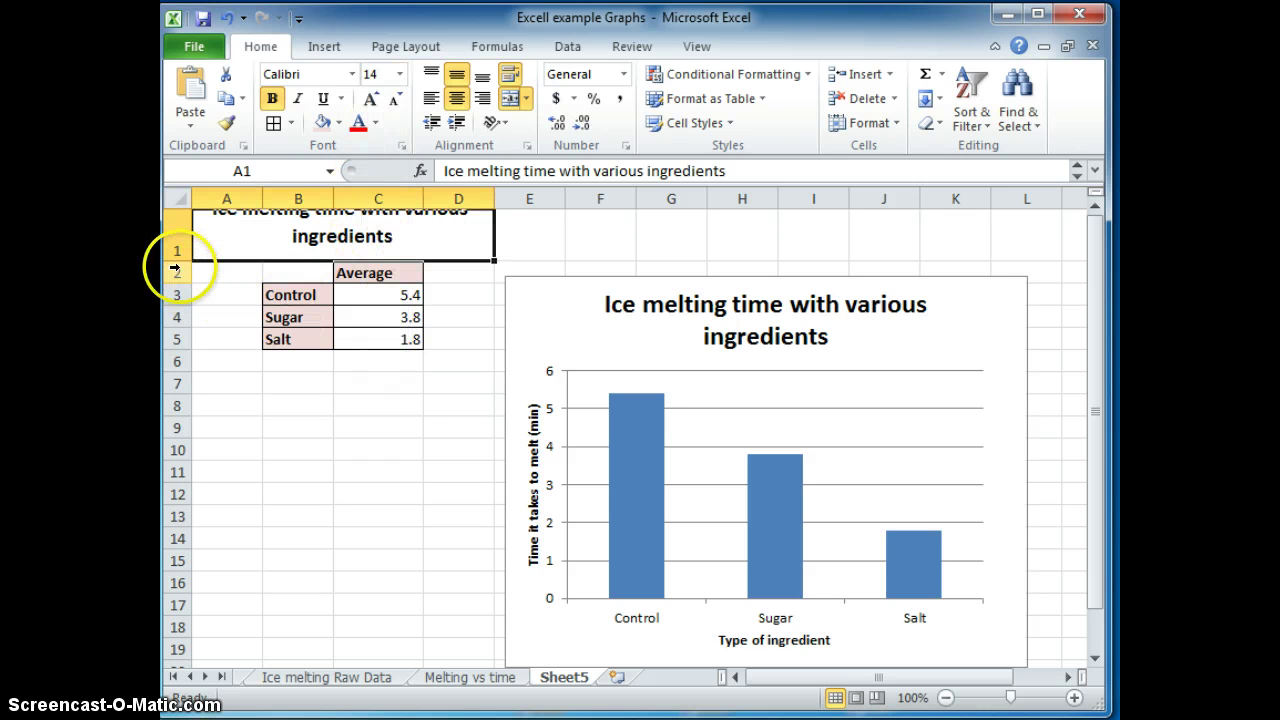
pyautogui.moveTo(181, 262); pyautogui.dragTo(180, 285)
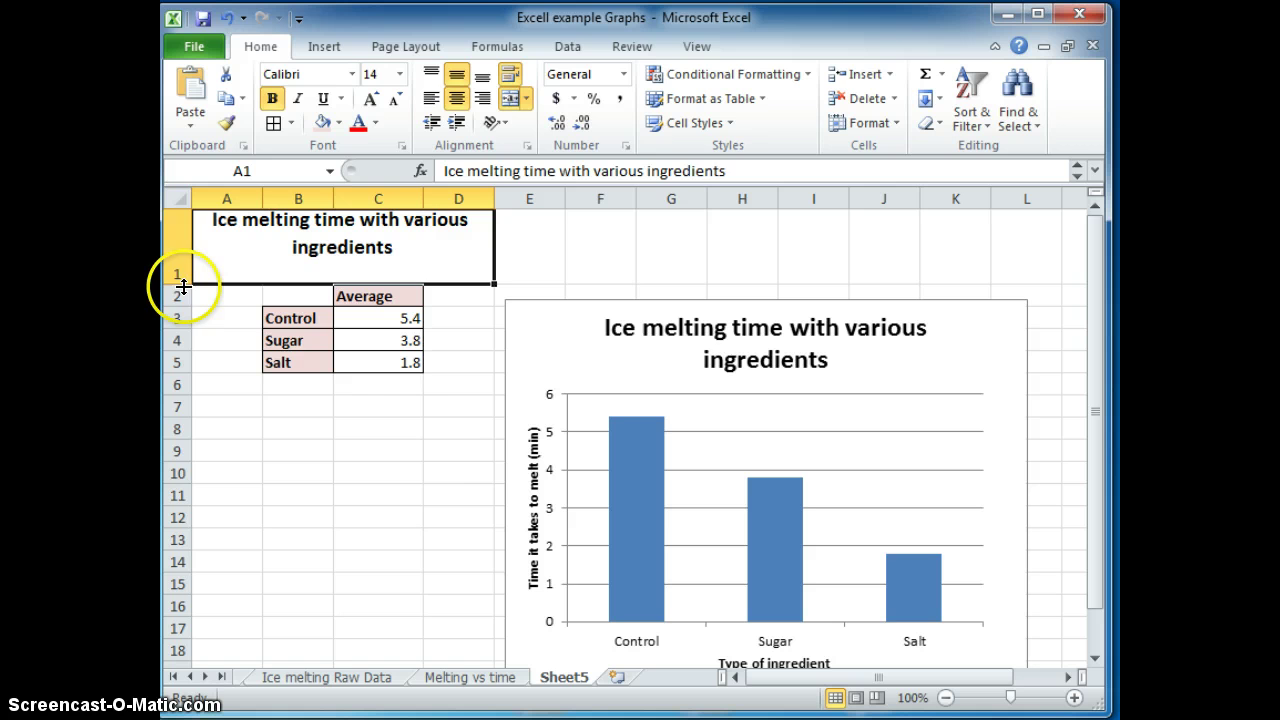
pyautogui.click(450, 447)
# - Glance at the Ice melting Raw Data sheet, then return to Sheet5
pyautogui.click(362, 677)
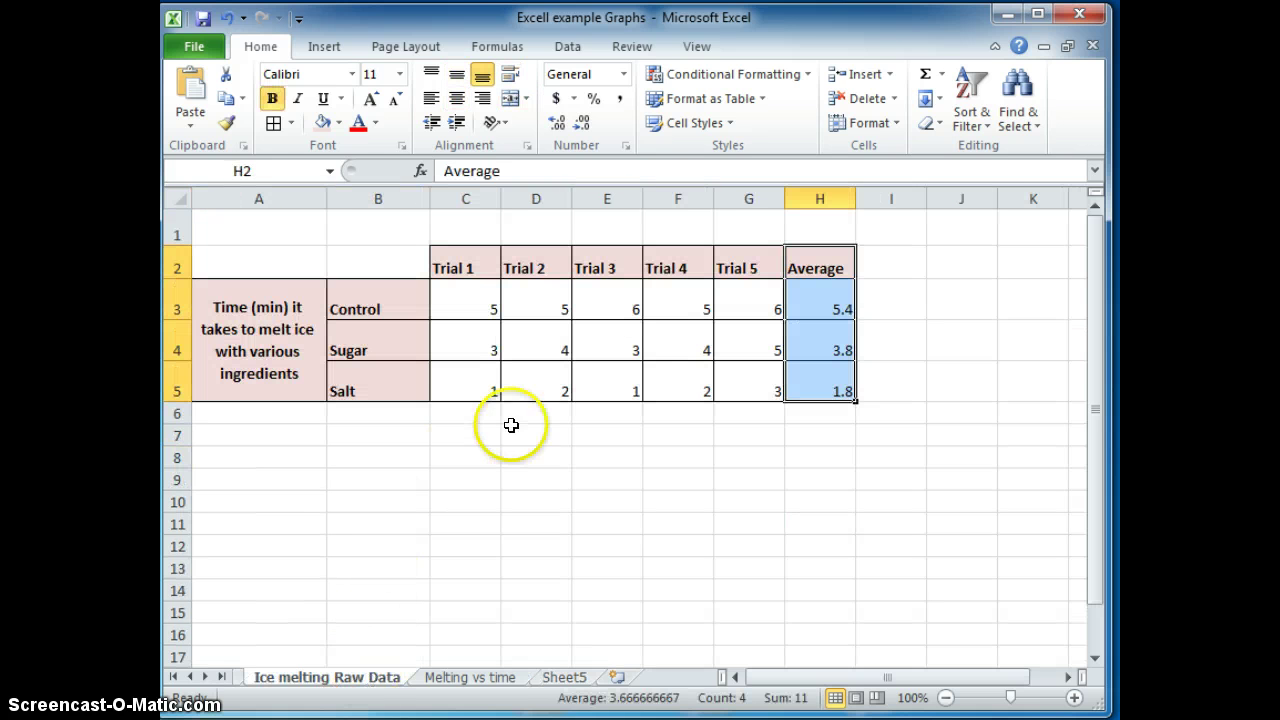
pyautogui.click(564, 677)
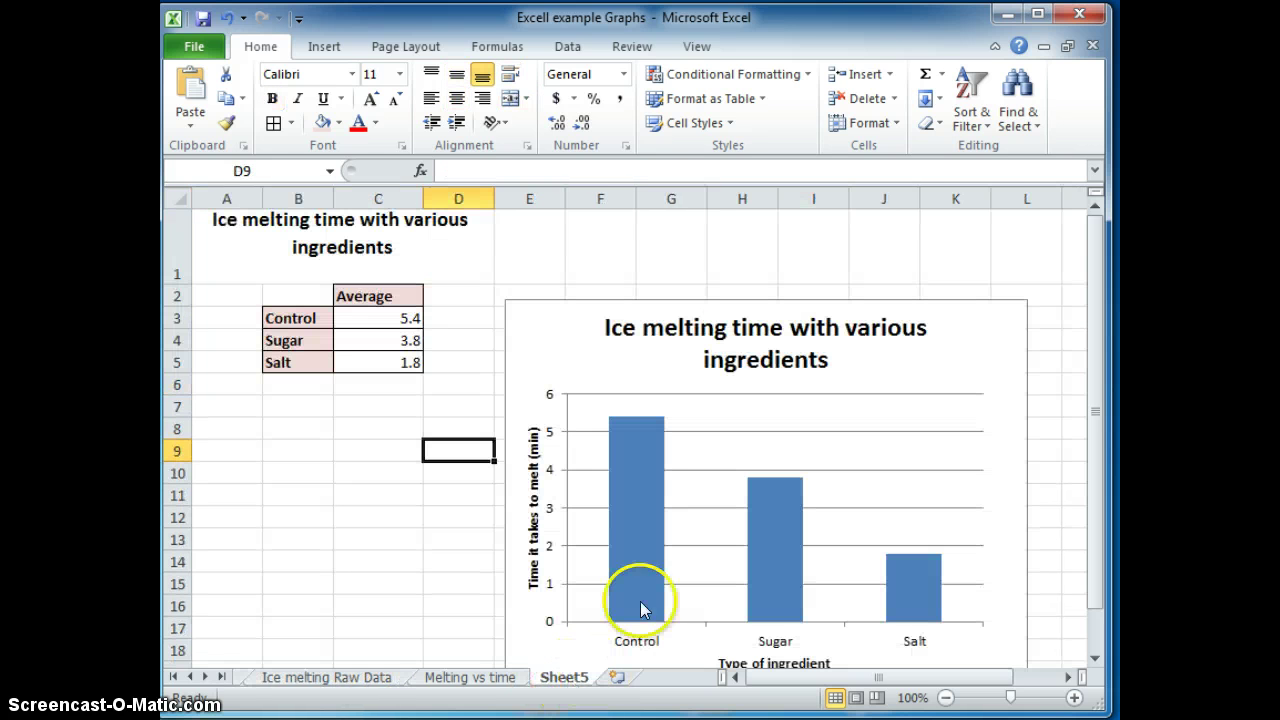
pyautogui.click(328, 476)
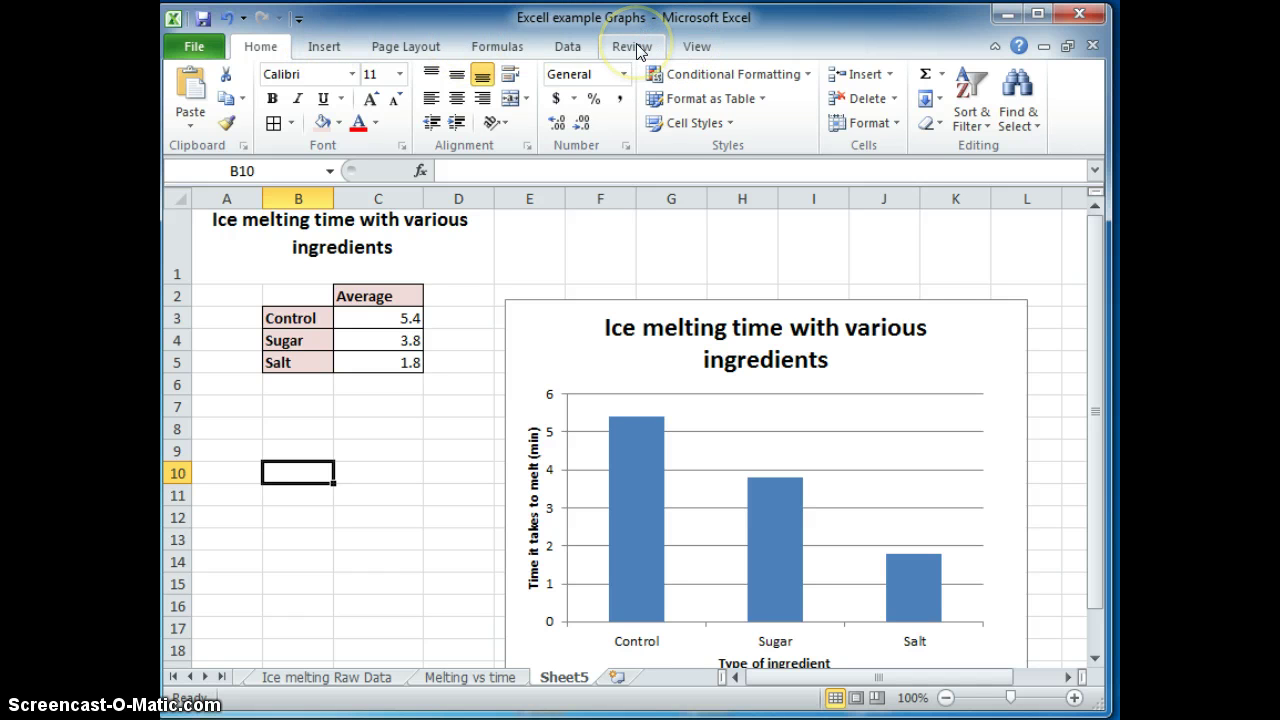
# - Switch Sheet5 to Page Break Preview and extend Page 1 to include the whole chart
pyautogui.click(260, 46)
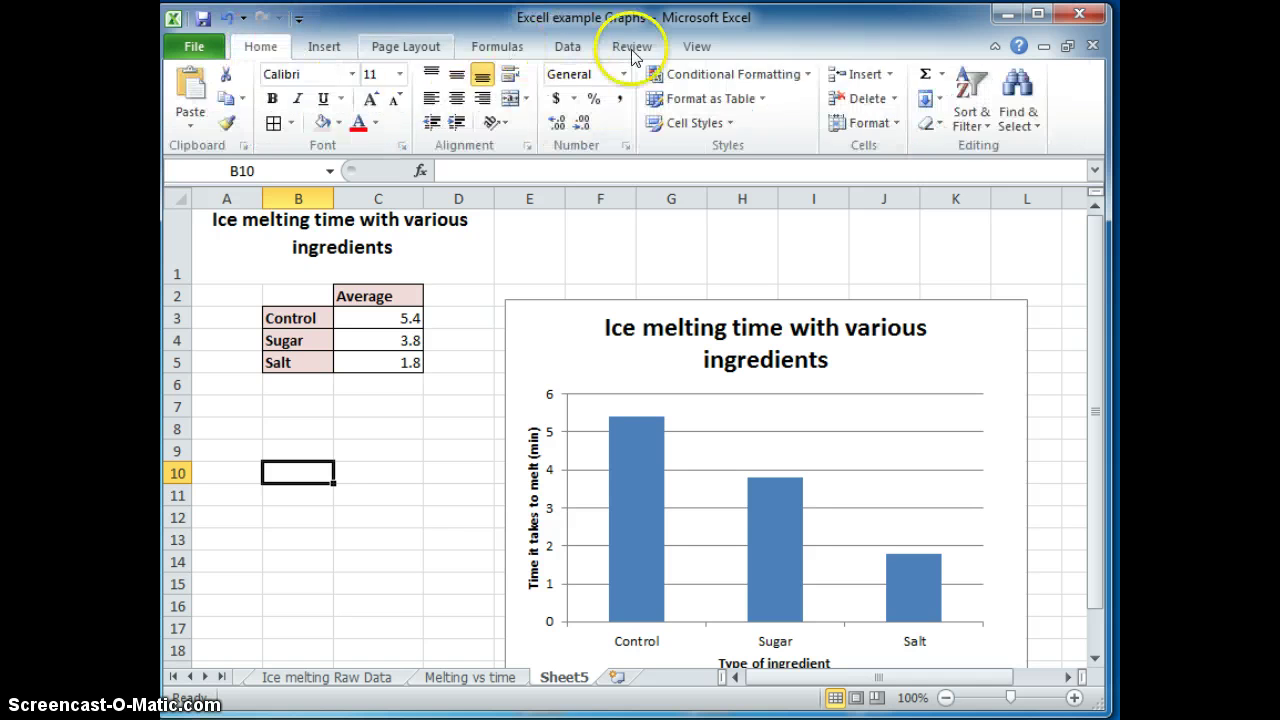
pyautogui.click(695, 46)
pyautogui.click(452, 428)
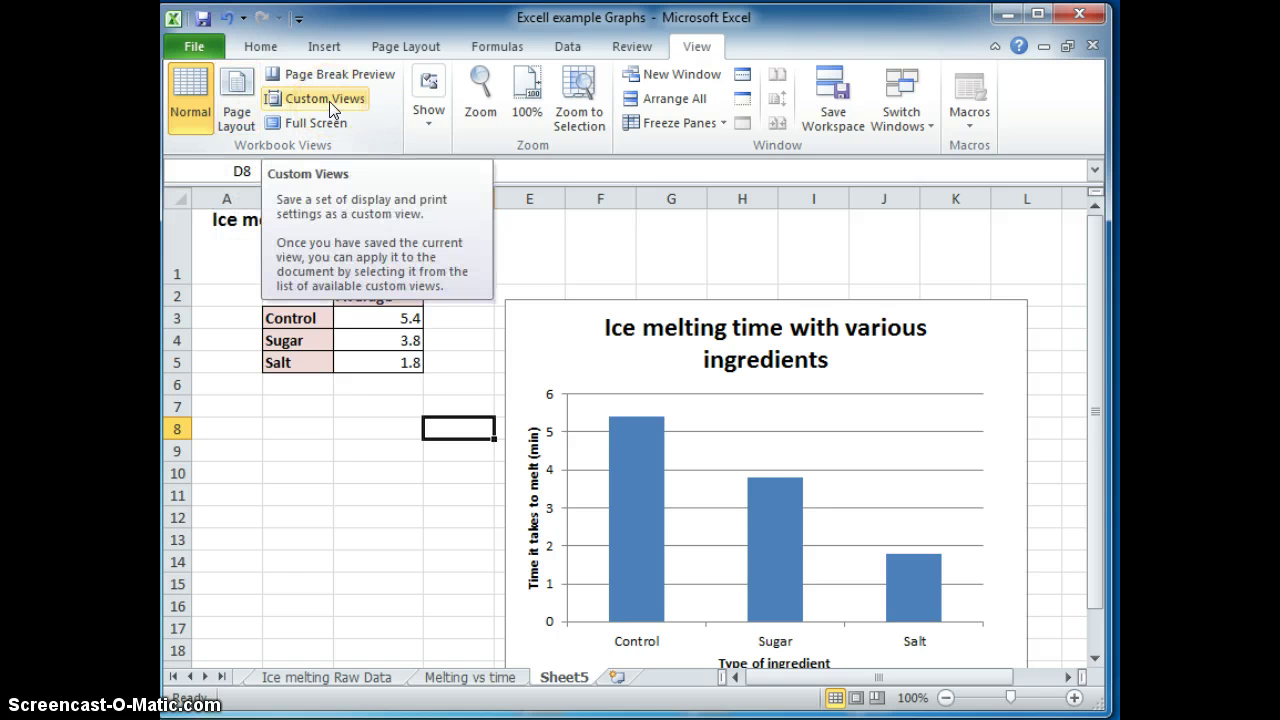
pyautogui.click(330, 74)
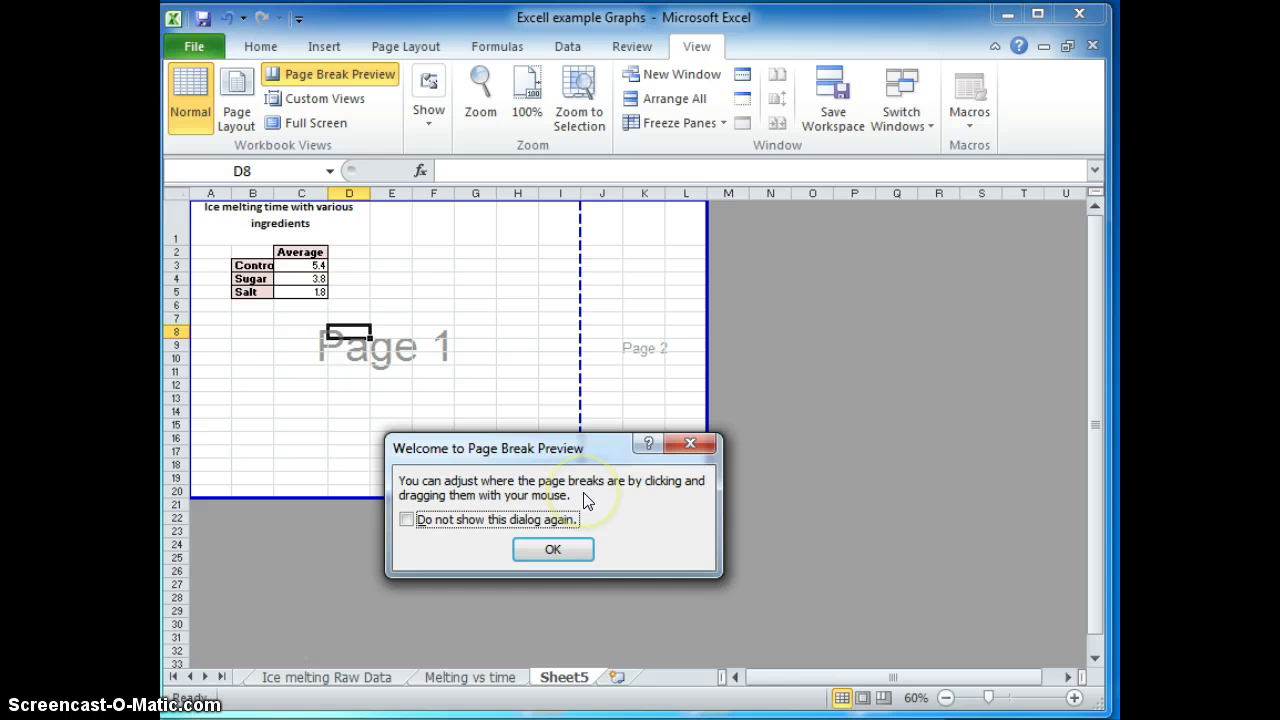
pyautogui.click(553, 551)
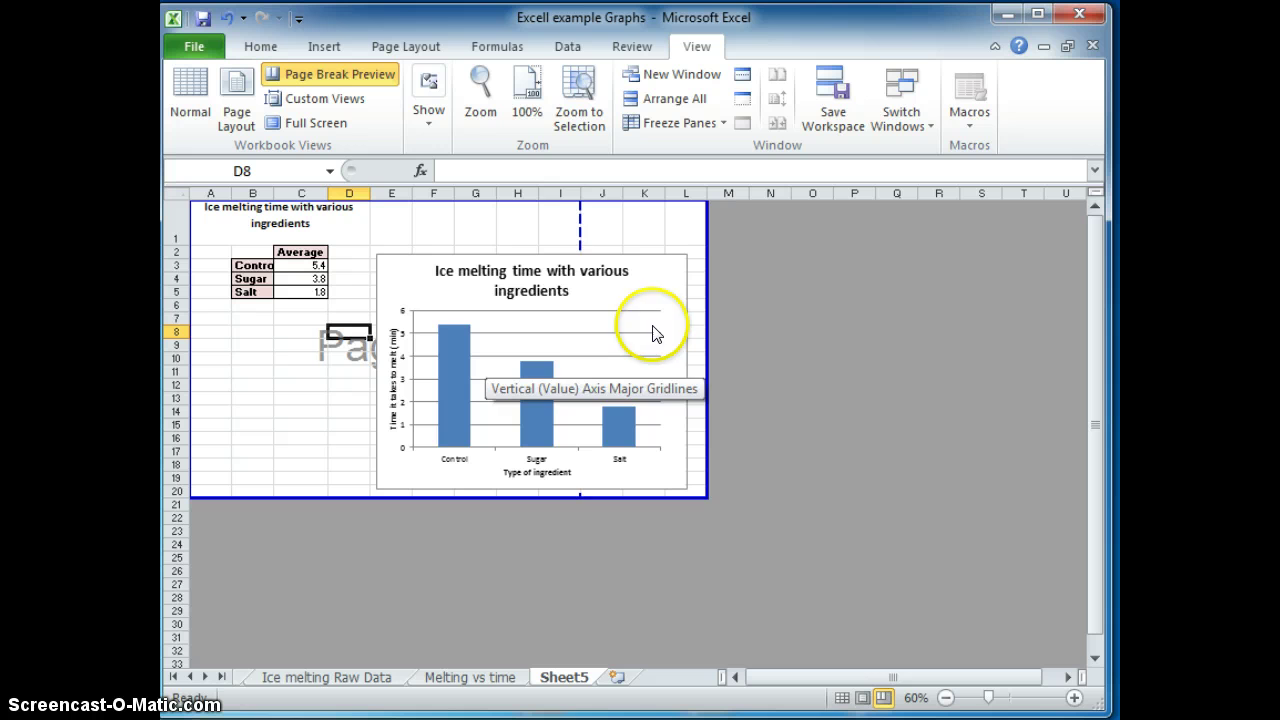
pyautogui.moveTo(578, 220); pyautogui.dragTo(706, 224)
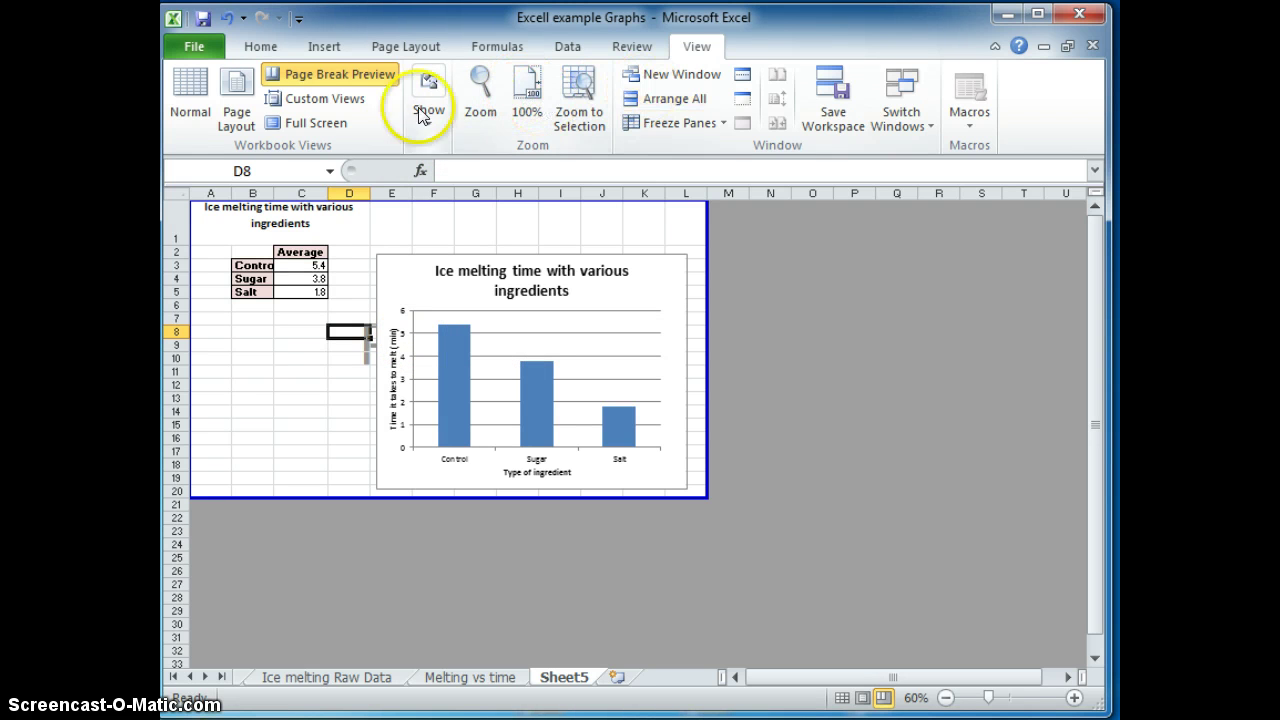
pyautogui.click(300, 122)
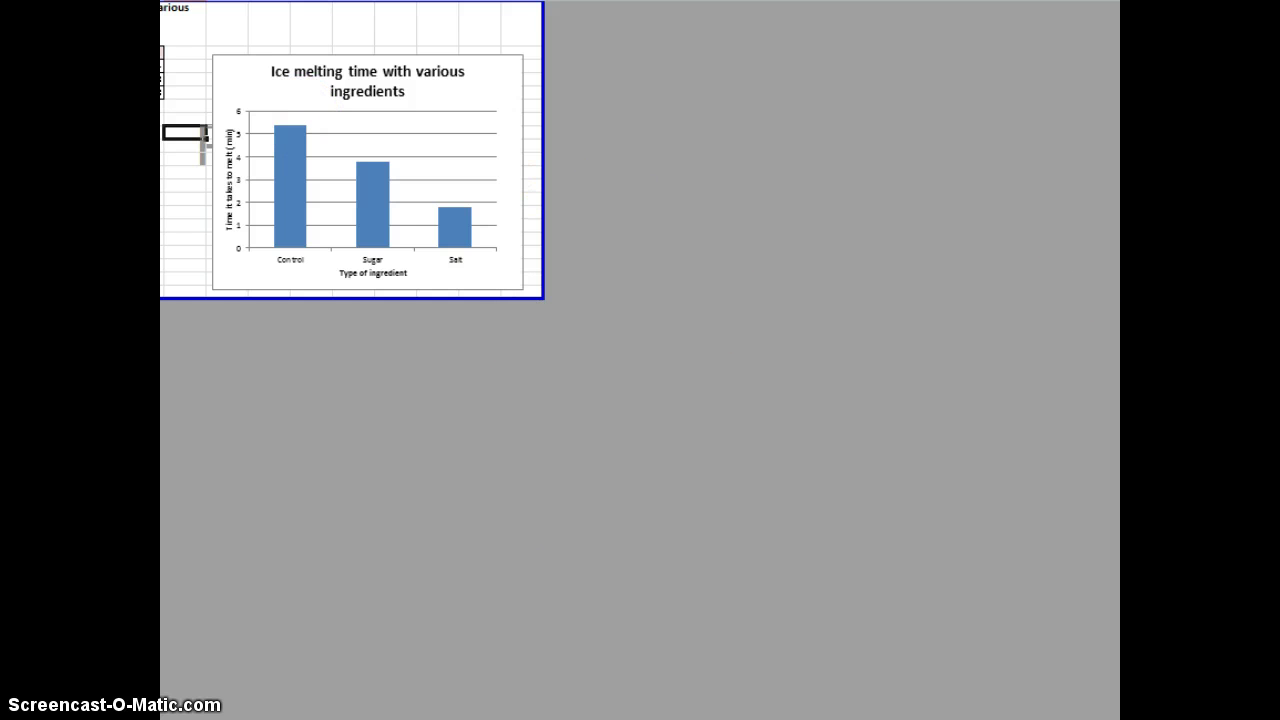
pyautogui.press('Escape')
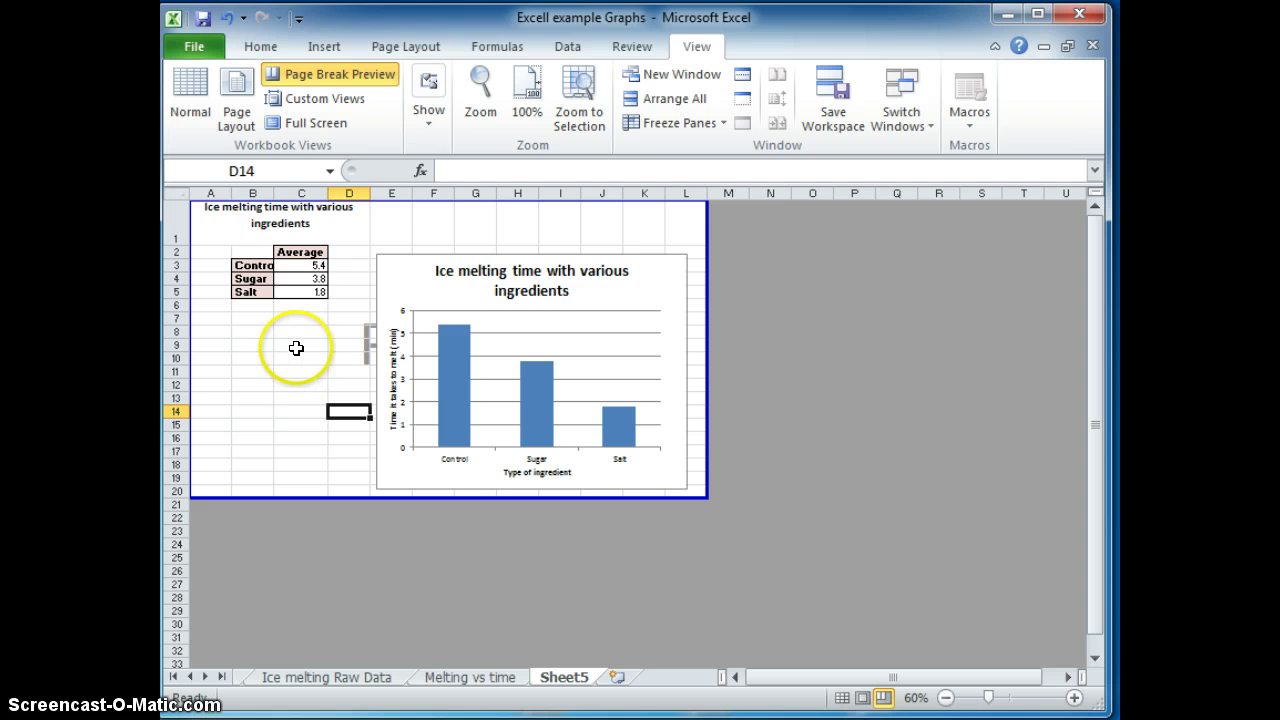
# - Return to Normal view, review the Melting vs time and Raw Data sheets, then go back to Sheet5
pyautogui.click(200, 88)
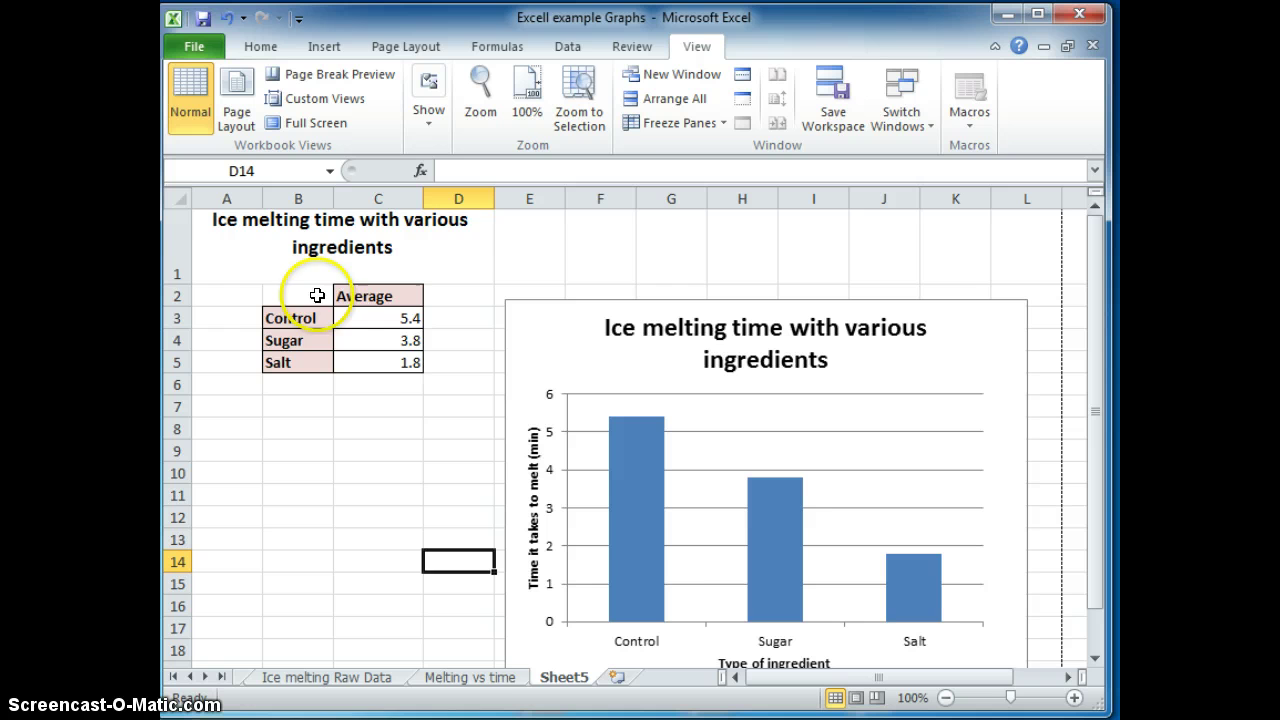
pyautogui.click(478, 679)
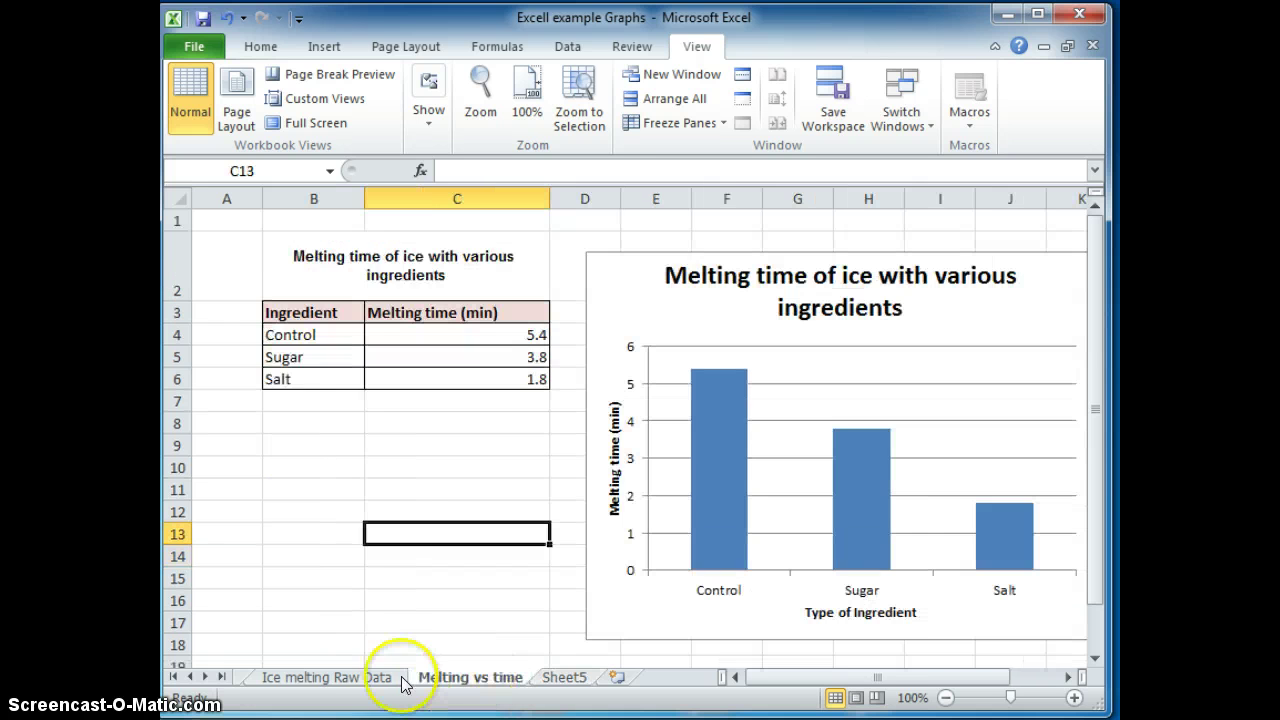
pyautogui.click(340, 680)
pyautogui.click(469, 480)
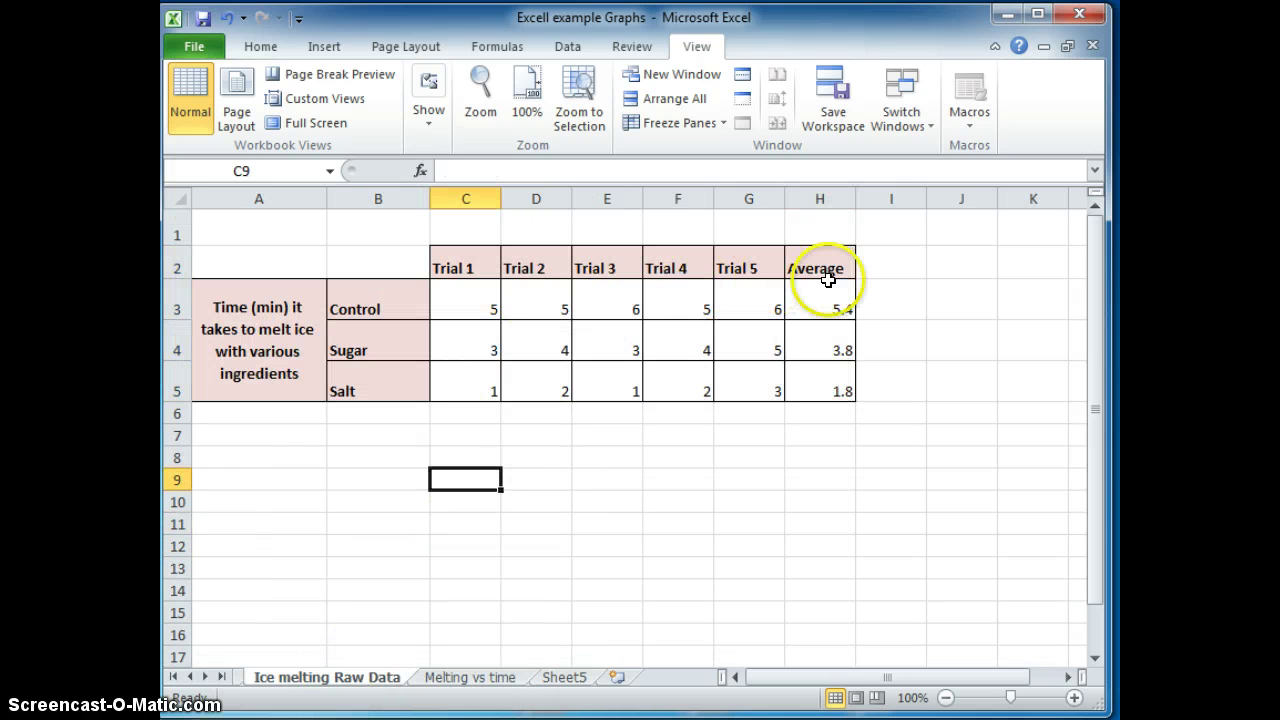
pyautogui.moveTo(842, 271); pyautogui.dragTo(837, 380)
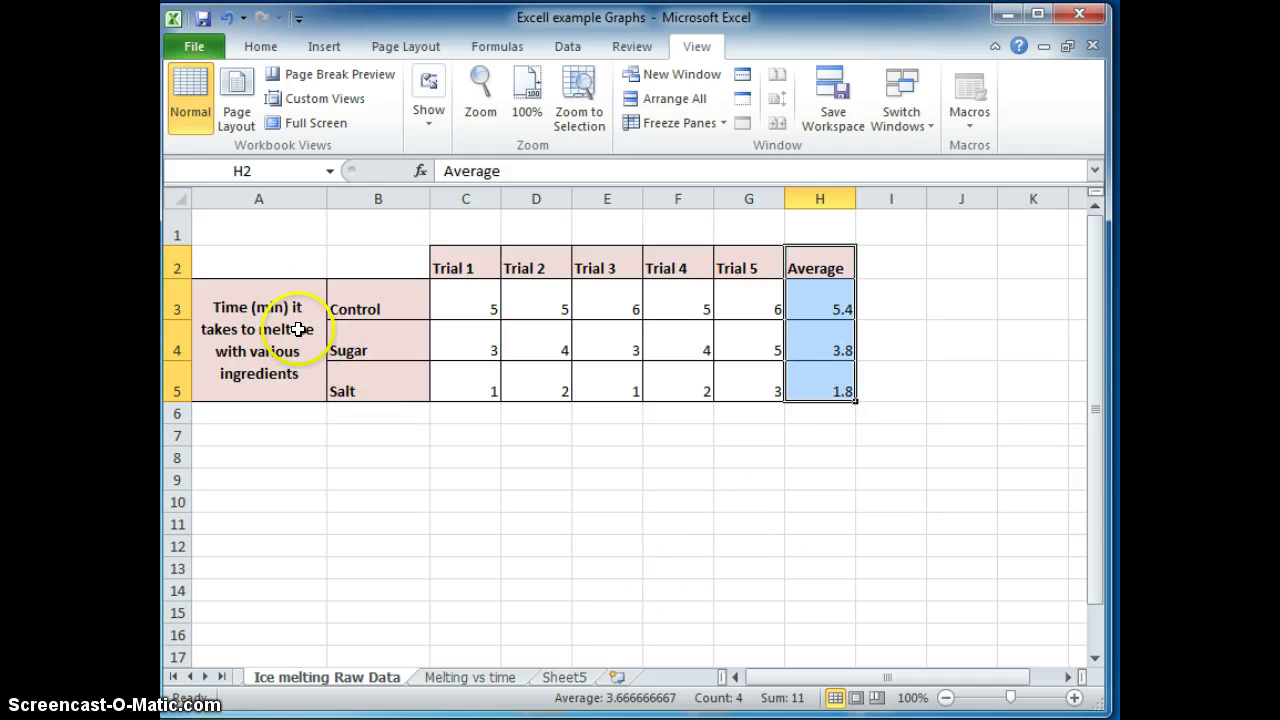
pyautogui.moveTo(297, 326); pyautogui.dragTo(700, 355)
pyautogui.click(762, 362)
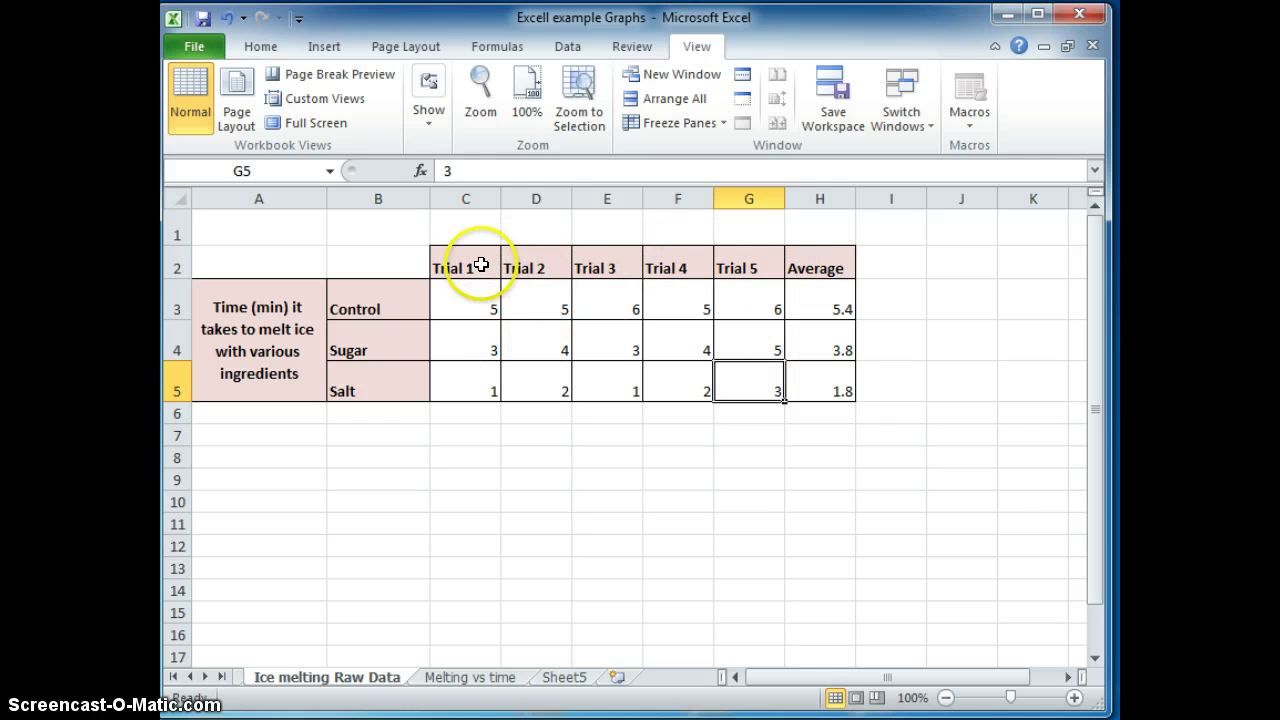
pyautogui.click(566, 678)
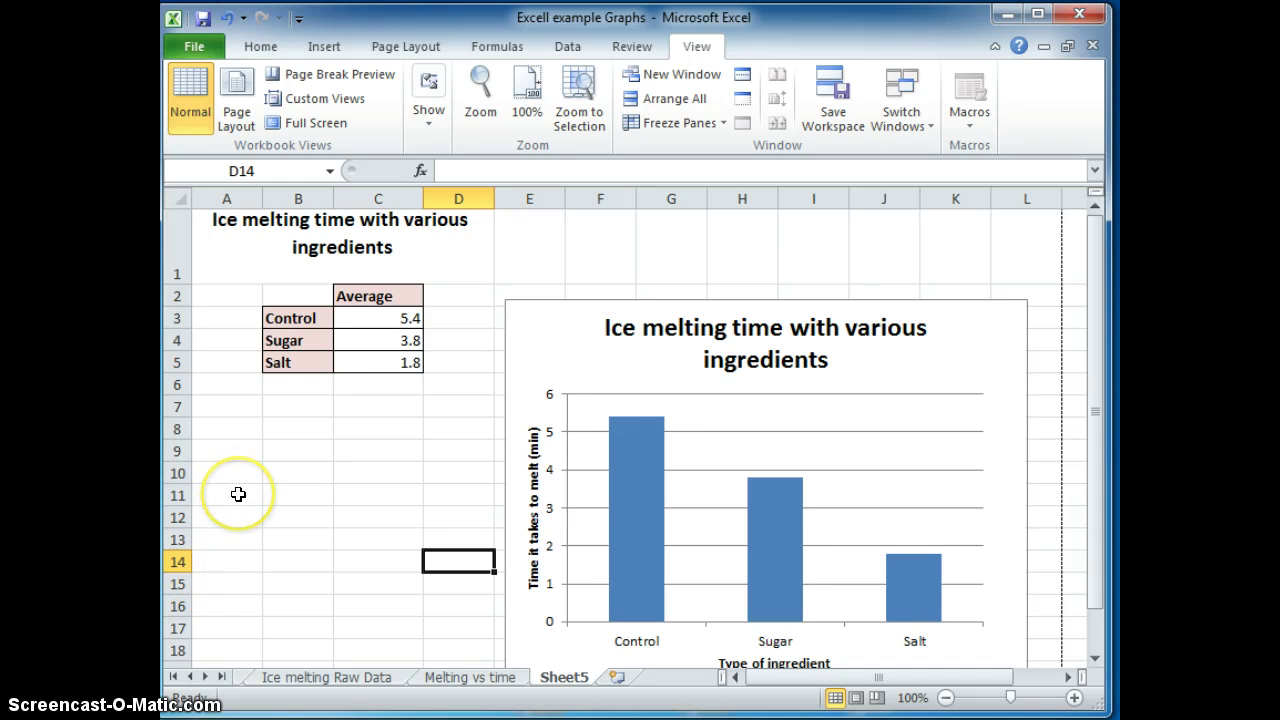
pyautogui.scroll(-1, 260, 503)
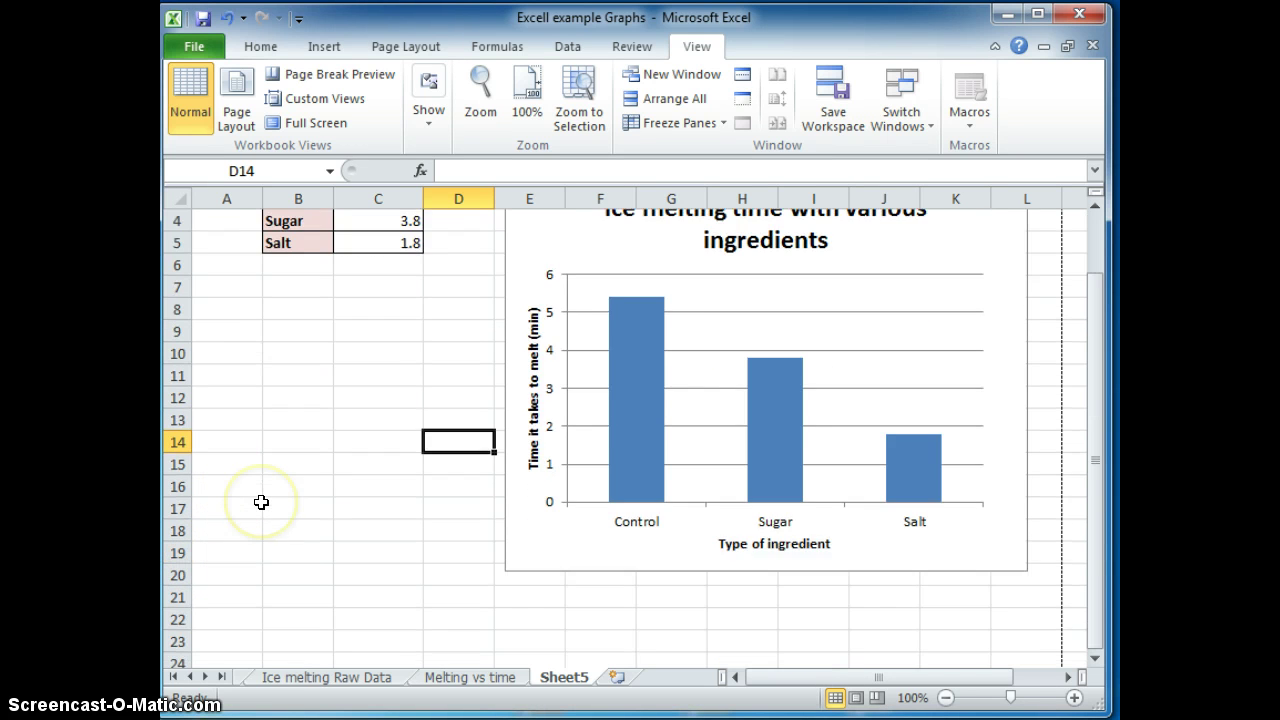
pyautogui.scroll(1, 261, 502)
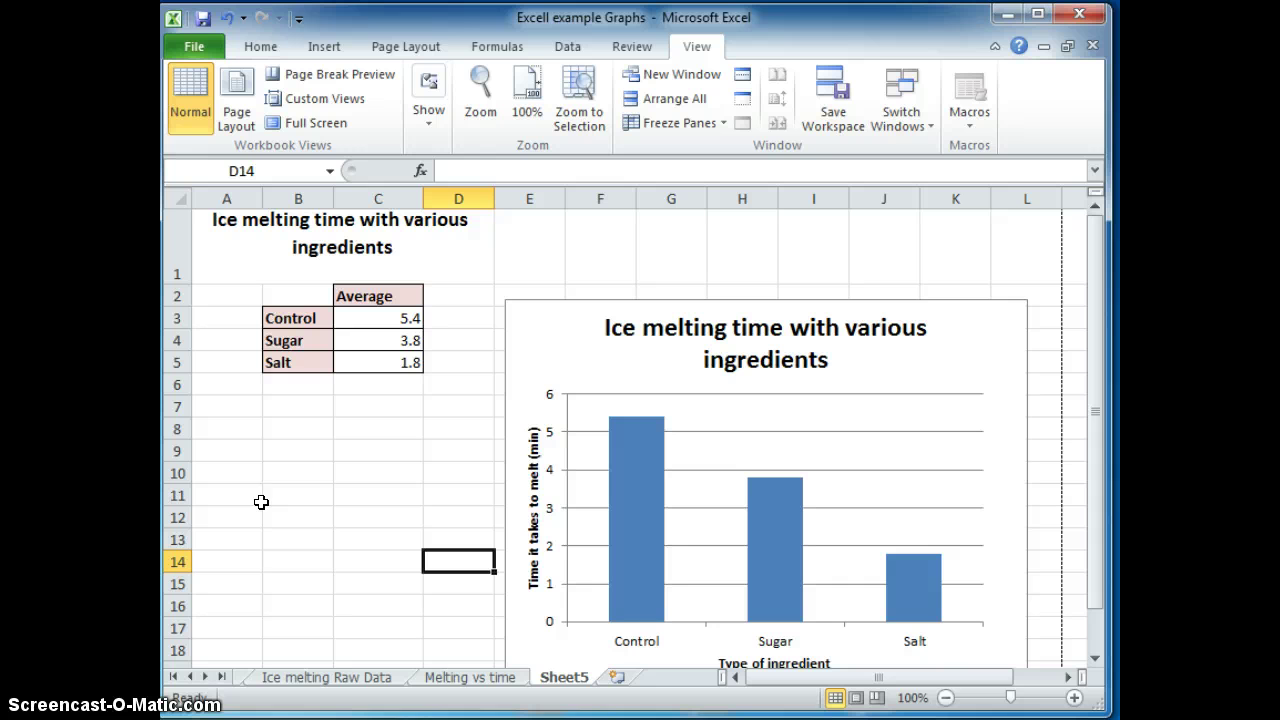